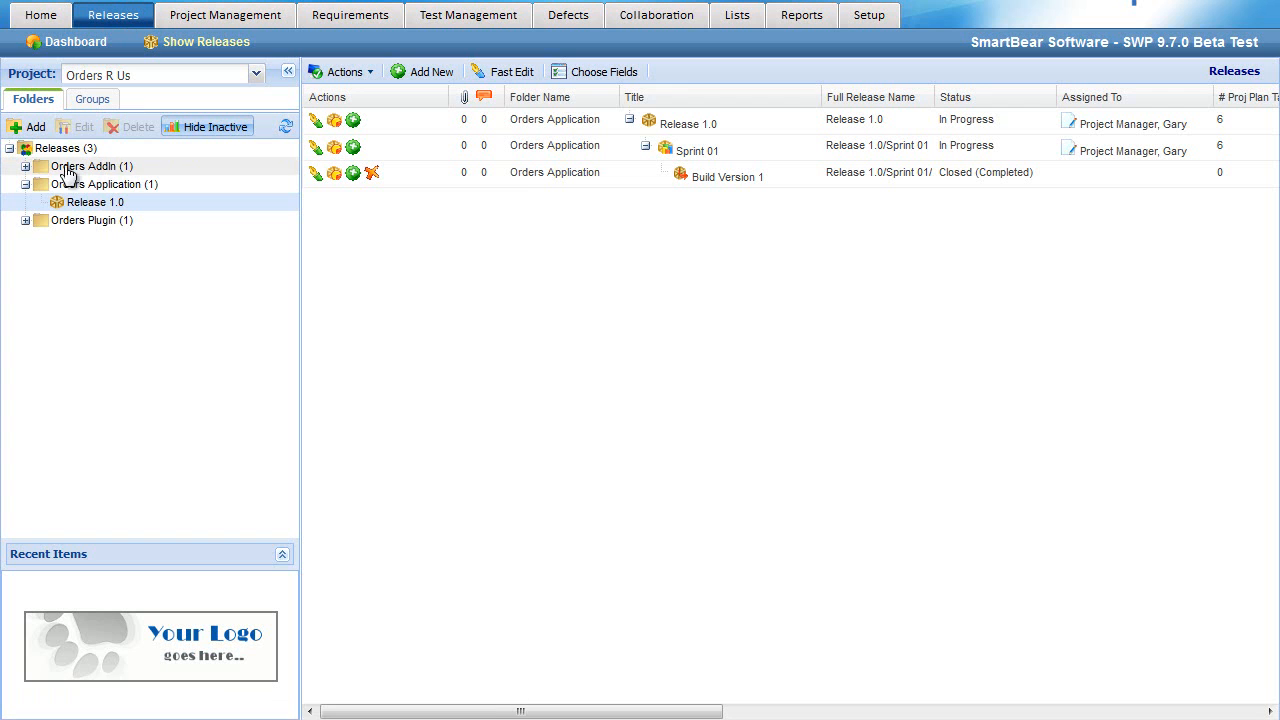
left_click(26, 167)
left_click(26, 167)
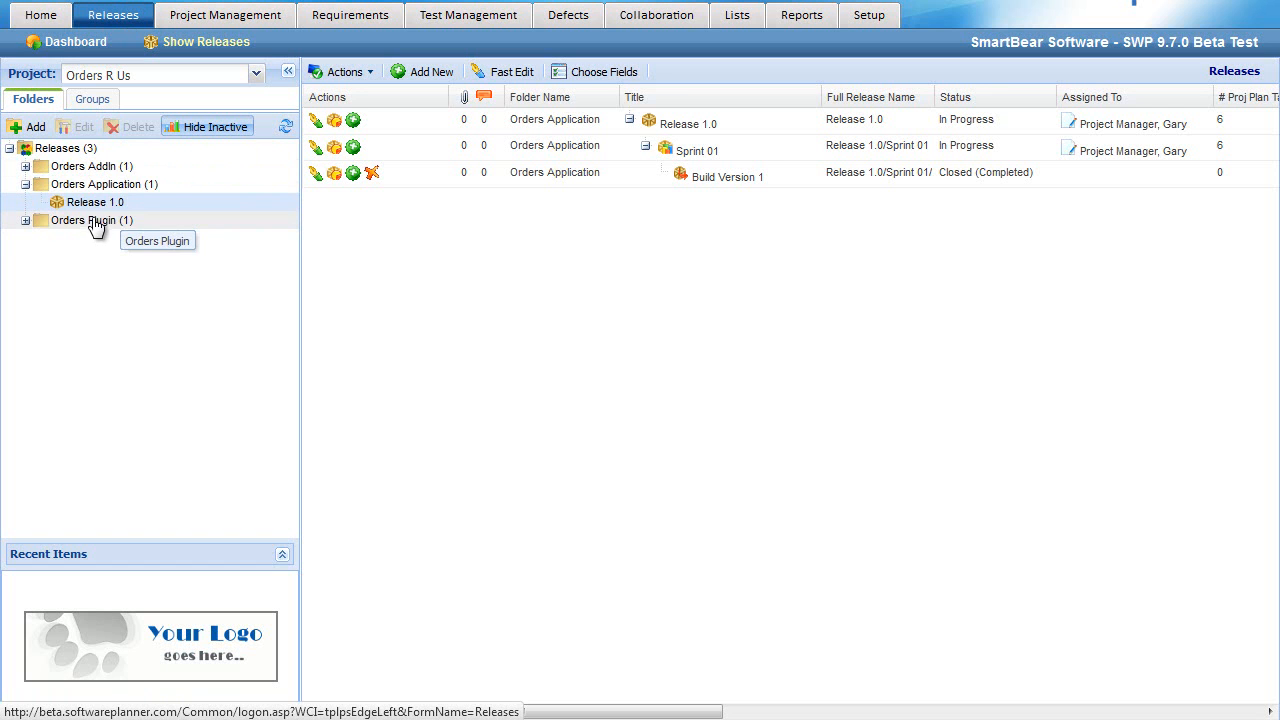
- Create a release folder named iTimes with no parent folder
left_click(66, 150)
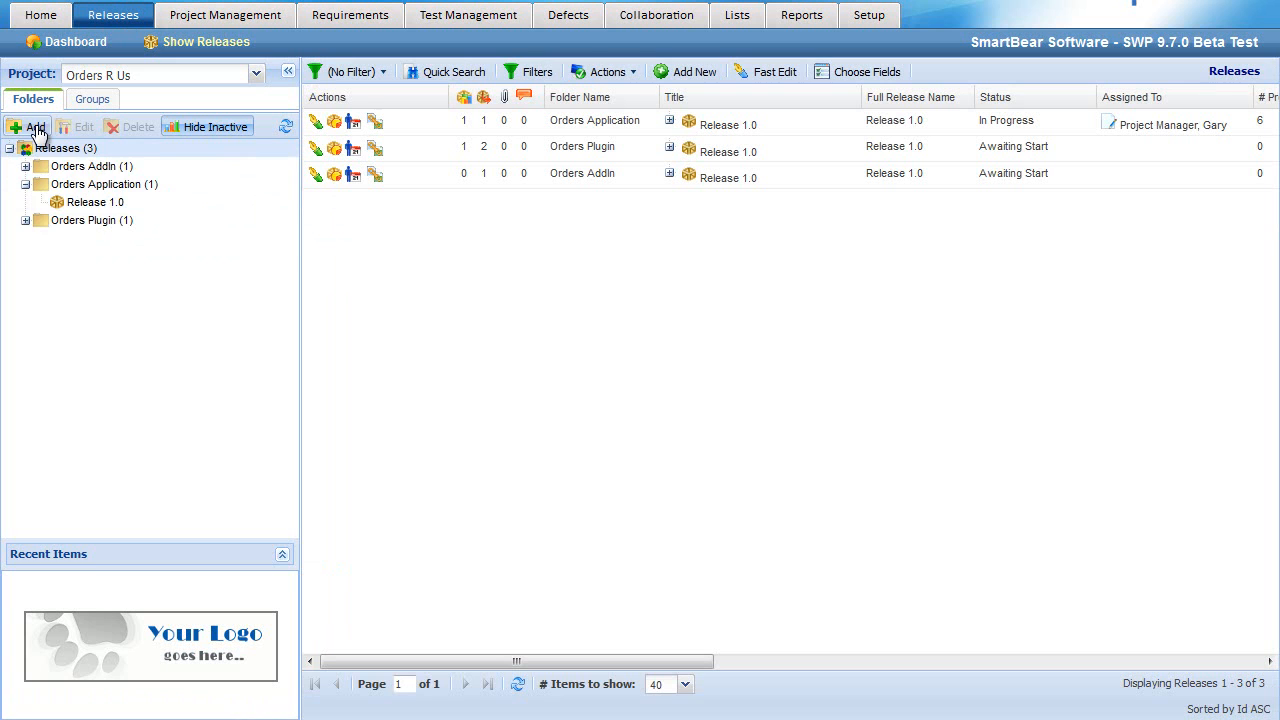
left_click(36, 128)
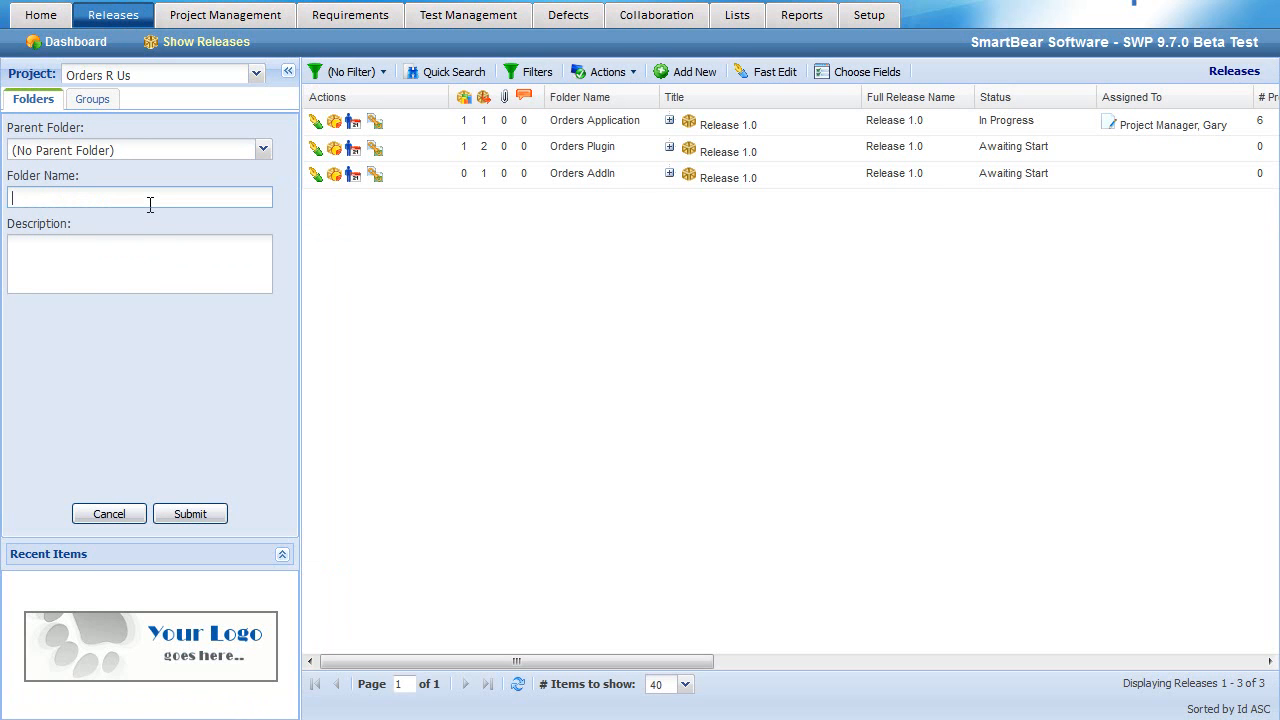
type("iTimes")
left_click(205, 515)
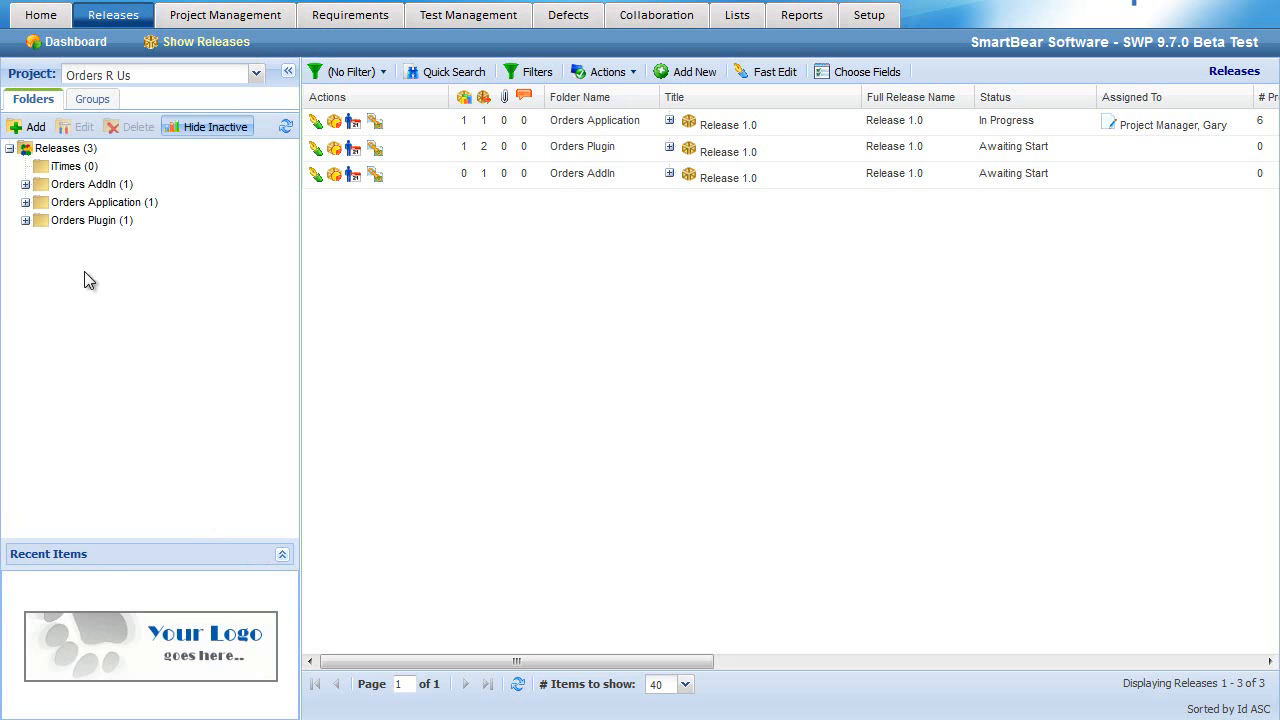
- Start a new release in the iTimes folder and name it "Release 1.0"
left_click(80, 168)
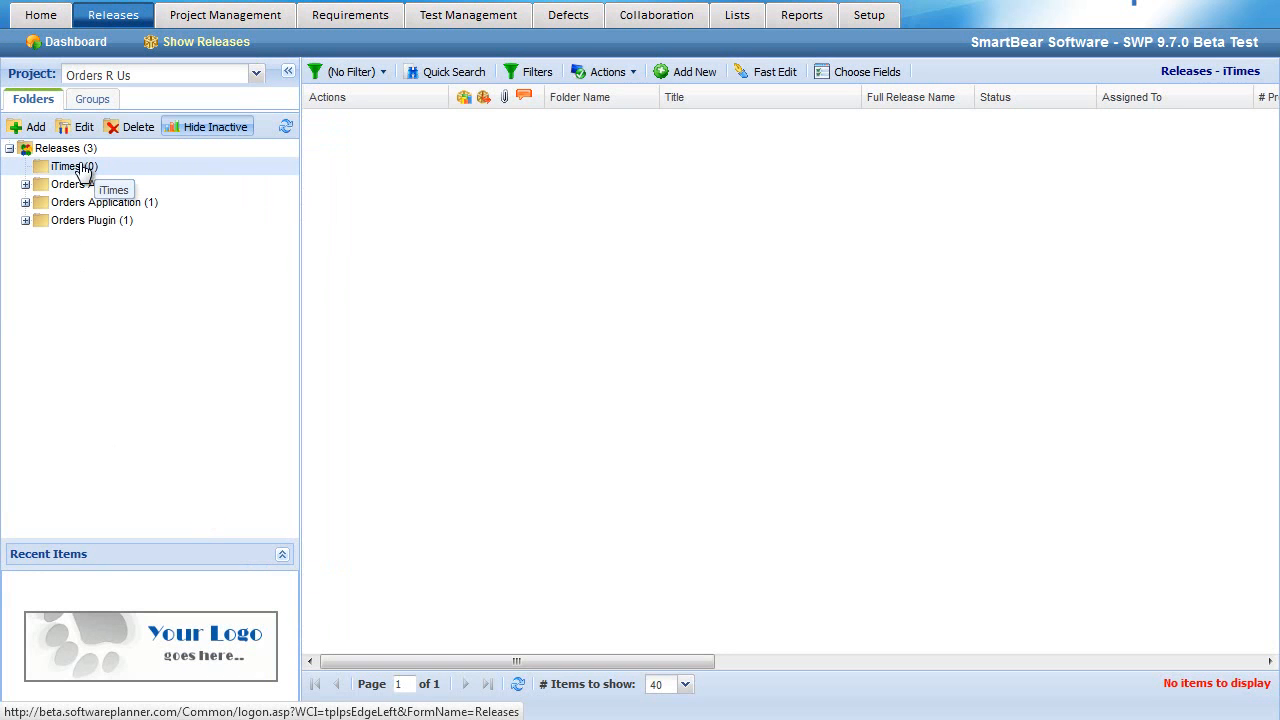
left_click(701, 75)
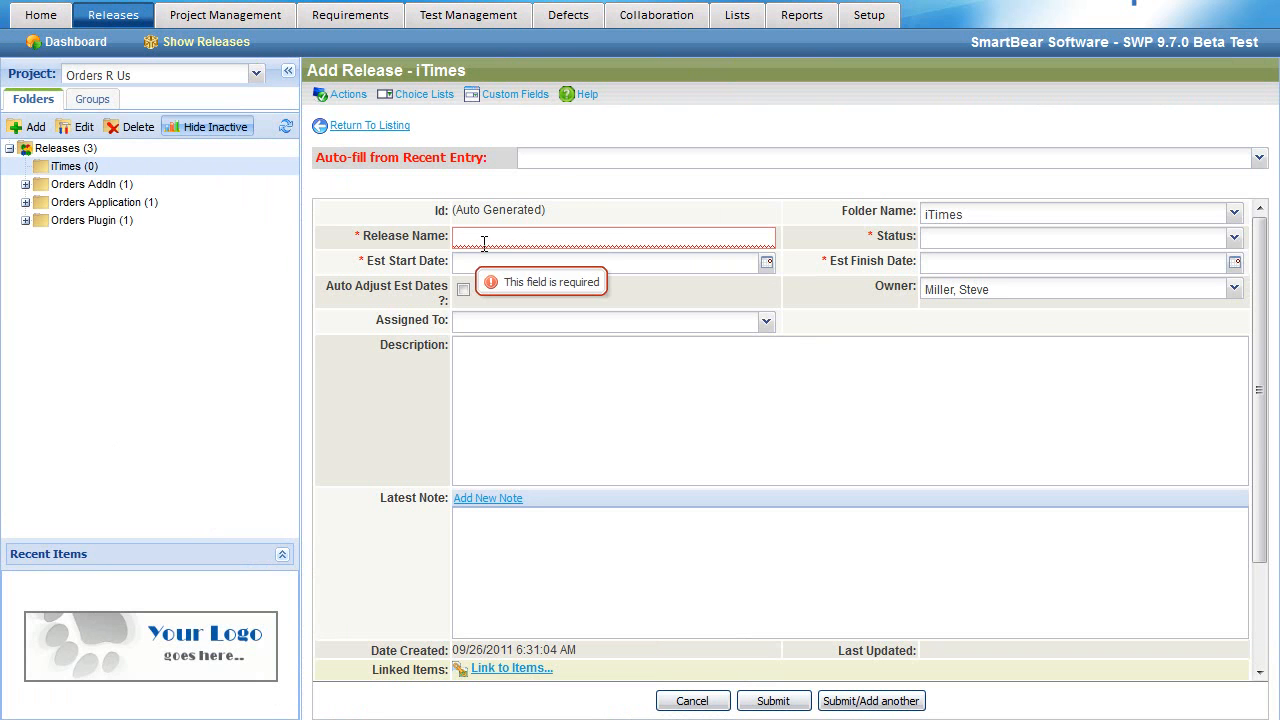
type("Release")
key("BackSpace")
key("BackSpace")
key("BackSpace")
key("BackSpace")
type("ase 1.0")
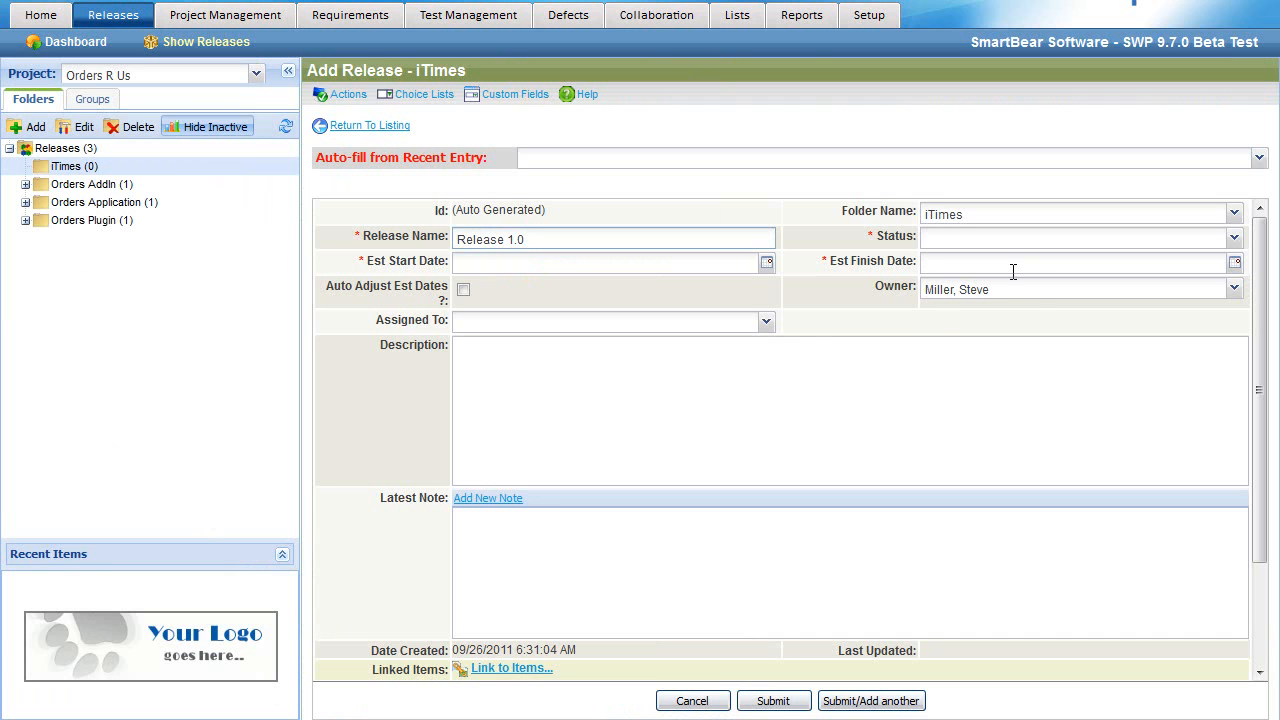
- Set the release's status to Awaiting Start, its estimated start to 09/26/2011 and its estimated finish to 10/21/2011
left_click(1034, 240)
left_click(1000, 263)
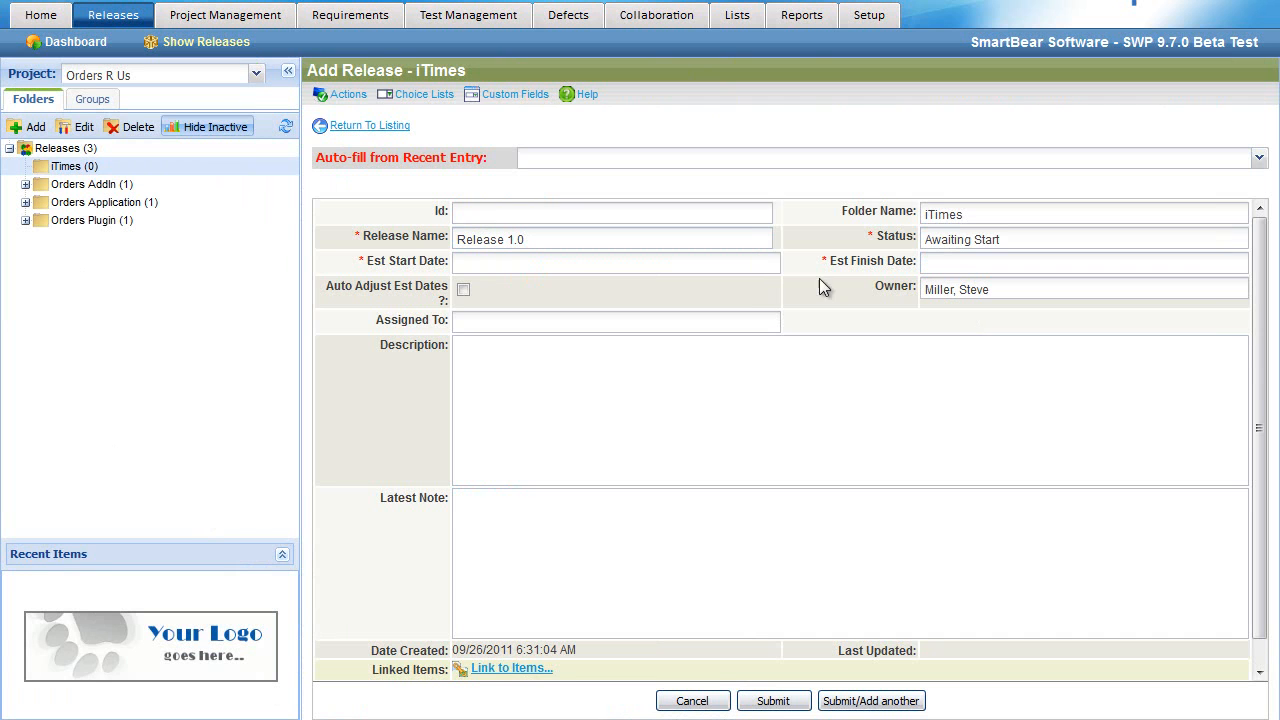
left_click(490, 262)
type("09/26/2011")
left_click(1048, 264)
key("plus")
key("plus")
key("plus")
key("plus")
key("plus")
key("plus")
key("plus")
key("plus")
key("plus")
key("plus")
key("plus")
key("plus")
key("plus")
key("plus")
key("plus")
key("plus")
key("plus")
key("plus")
key("plus")
key("plus")
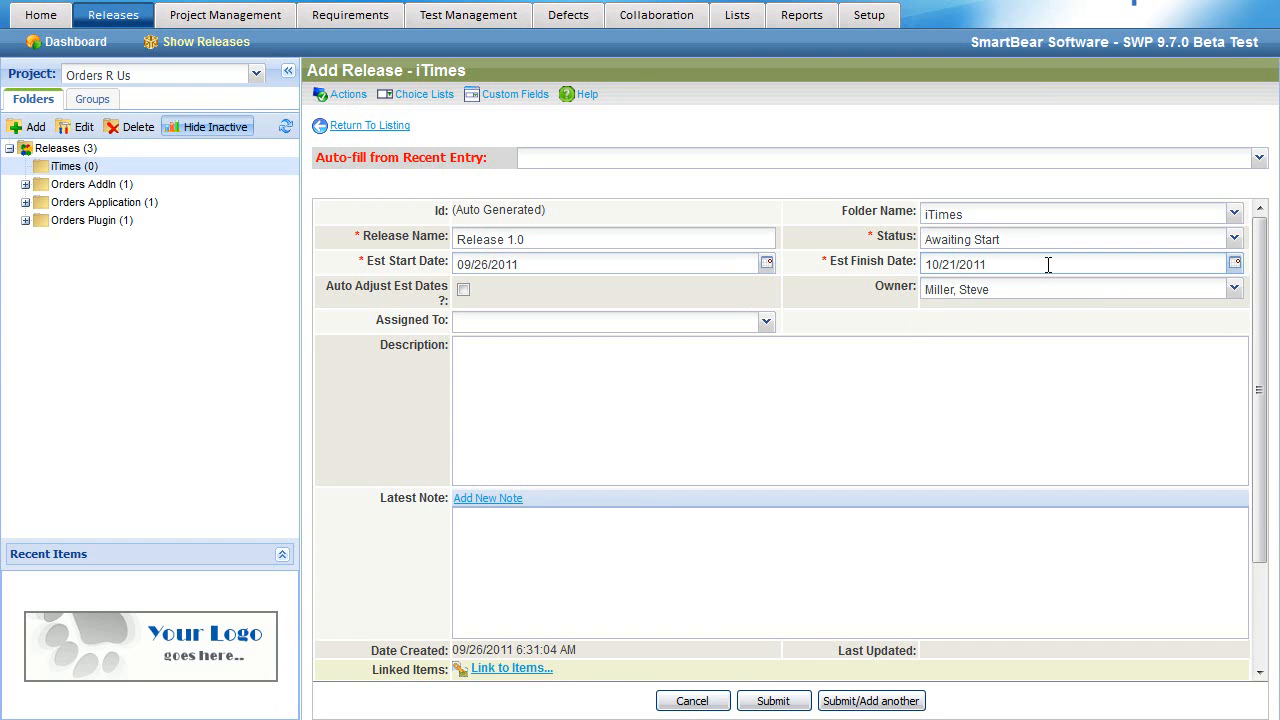
- Enable automatic adjustment of the release's estimated dates and put the cursor in the description
left_click(463, 289)
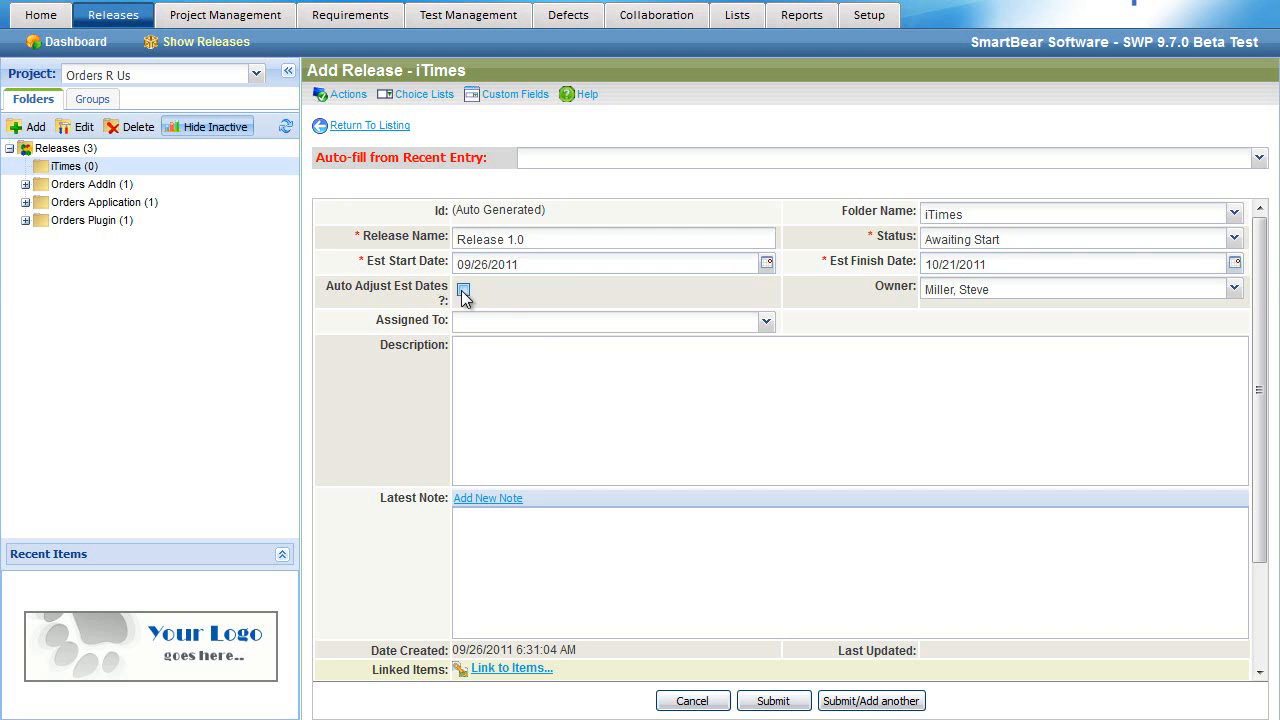
left_click(564, 393)
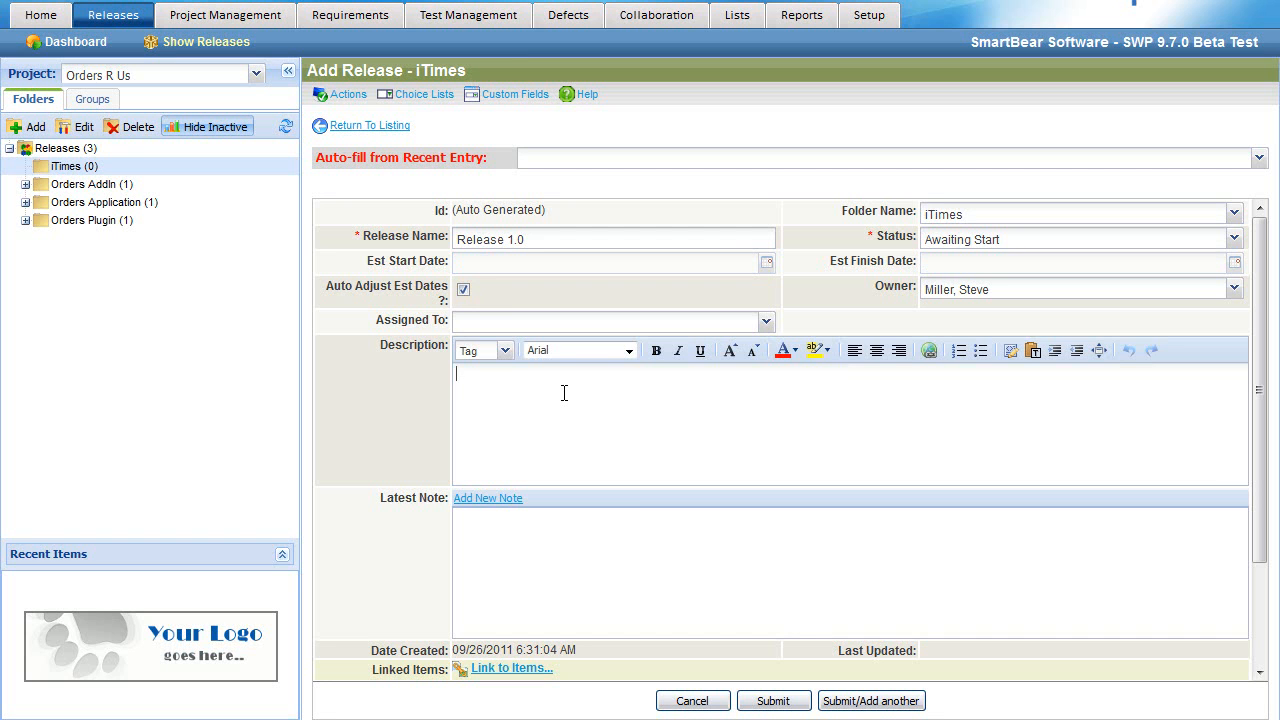
- Open Release 1.0 of Orders Application and check the options for adding an iteration or build, without adding one
left_click(25, 202)
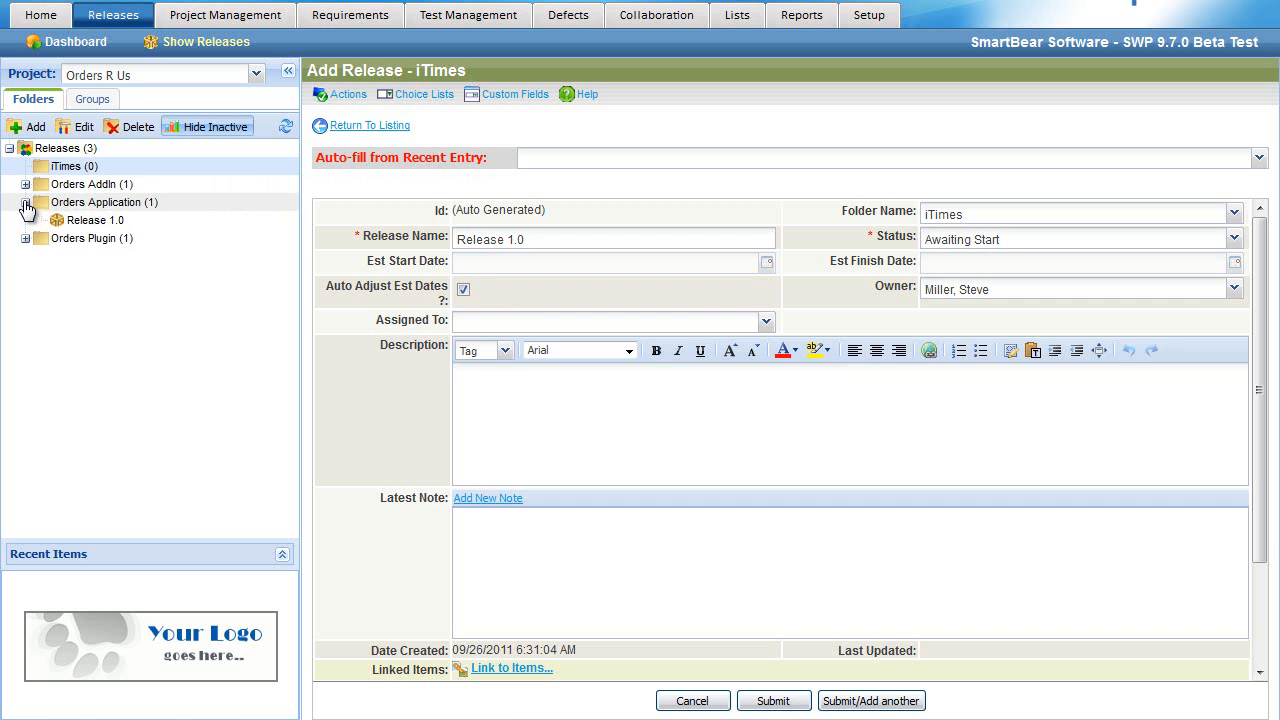
left_click(92, 223)
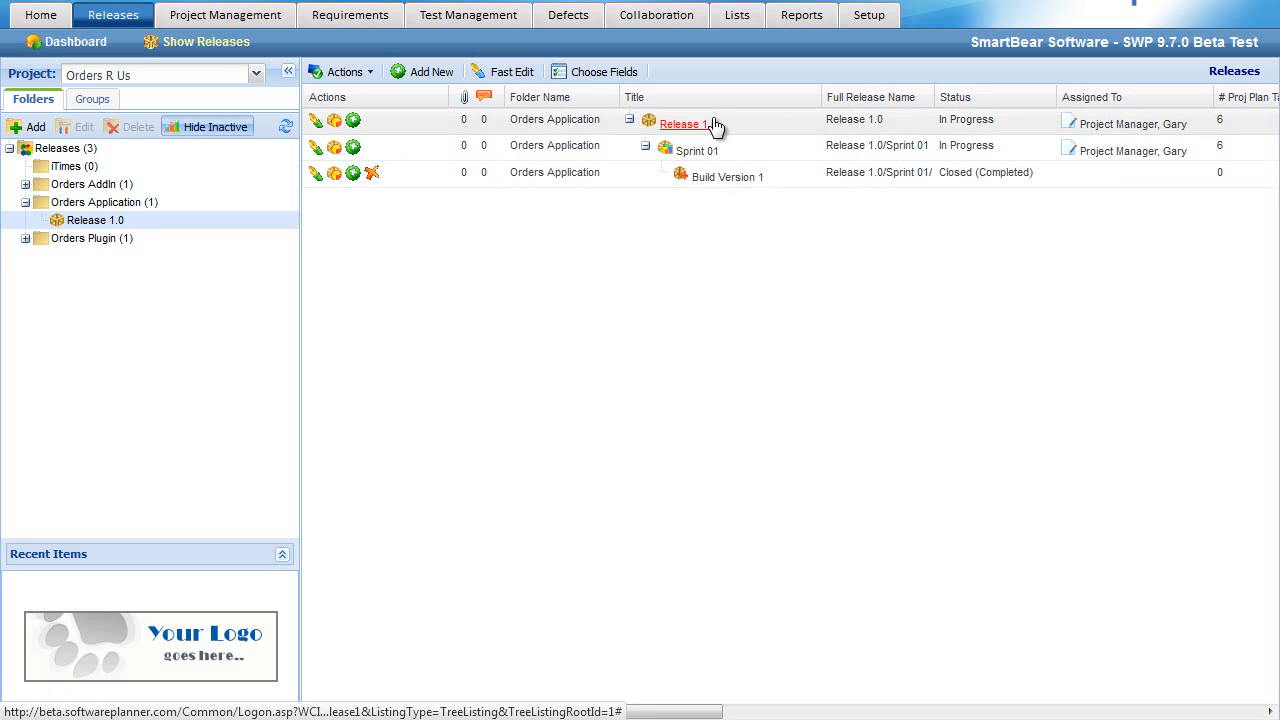
left_click(353, 121)
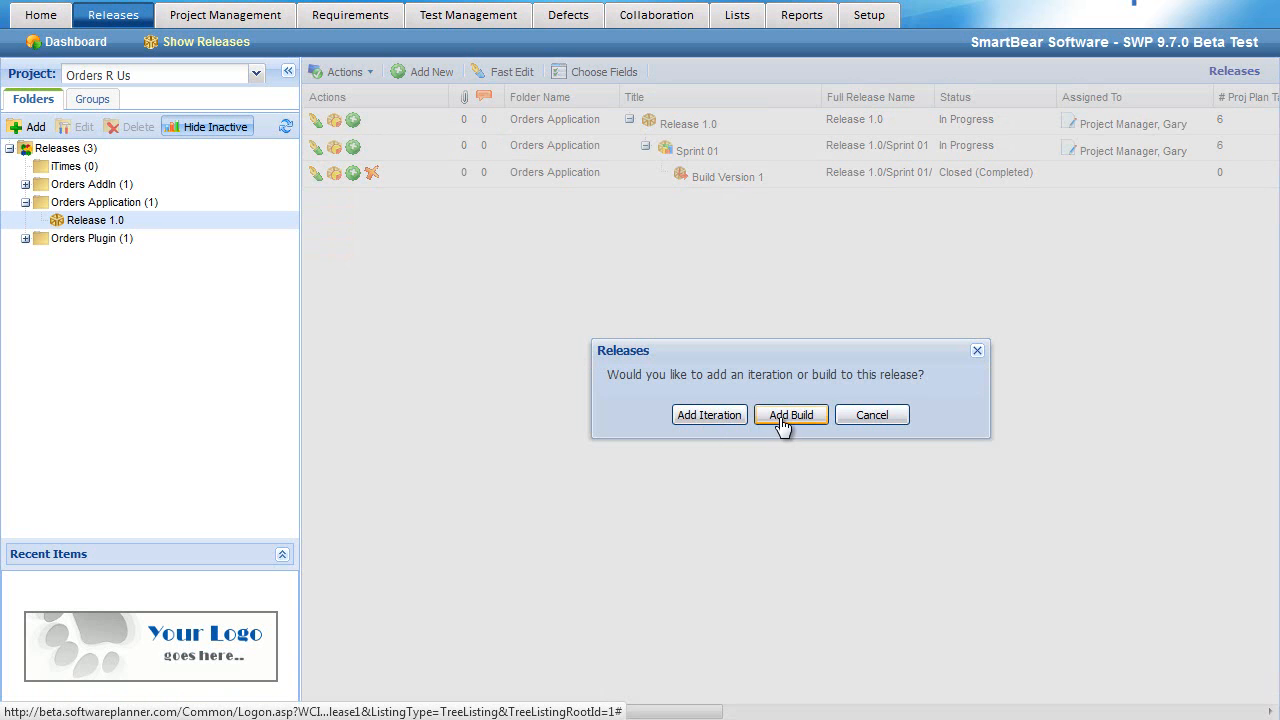
left_click(893, 423)
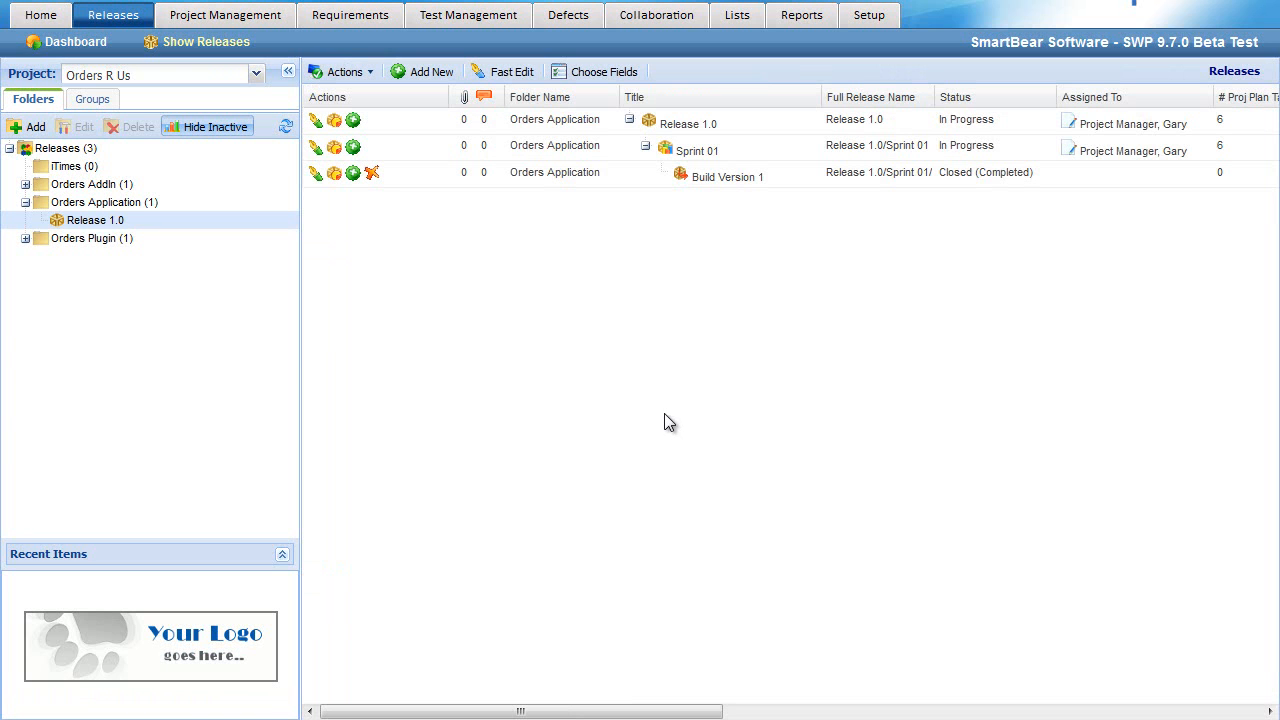
left_click(117, 220)
- Open the requirements listing and show those of Sprint 01 in Orders Application Release 1.0
left_click(379, 27)
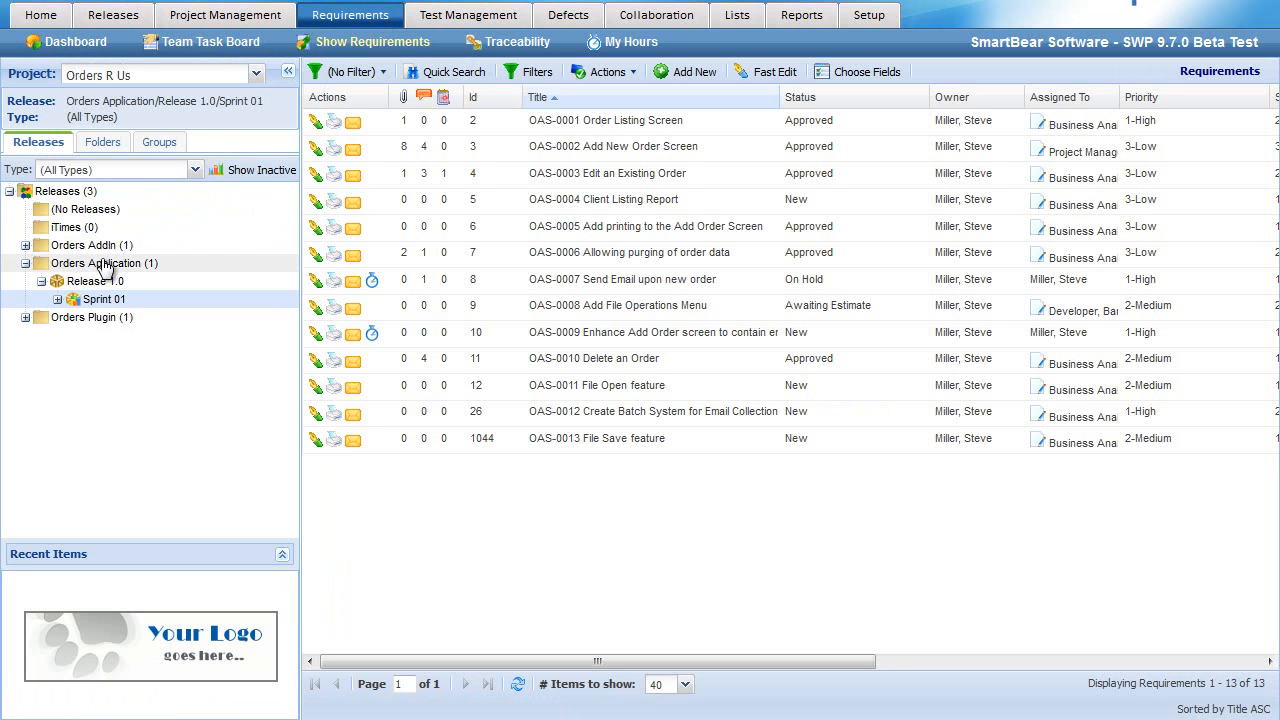
left_click(104, 300)
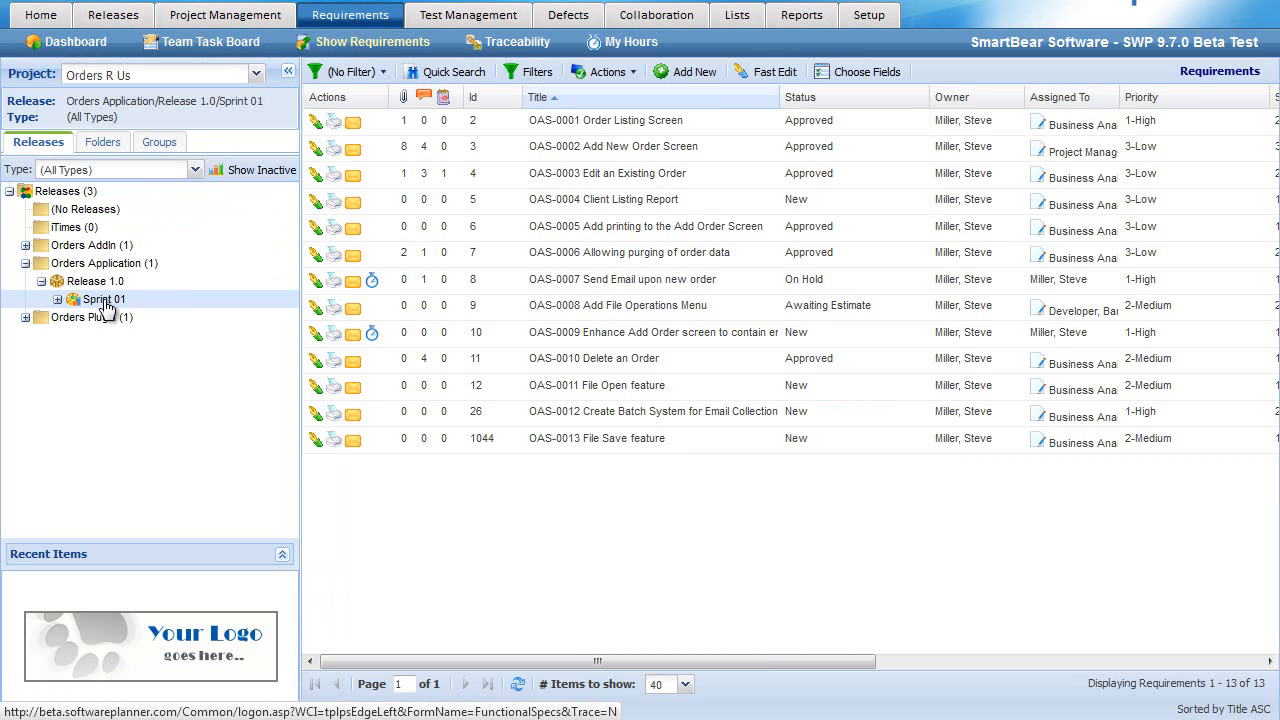
- Start a new requirement in the Reporting folder under Orders Application
left_click(104, 143)
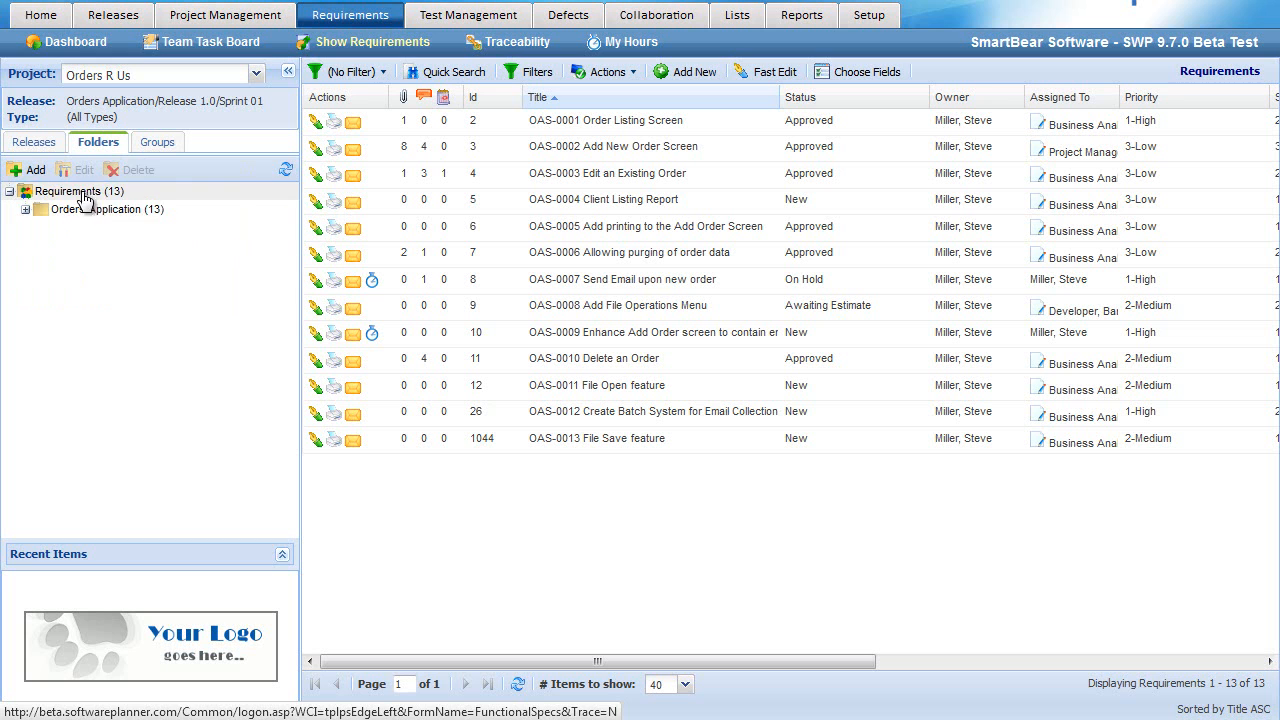
left_click(24, 211)
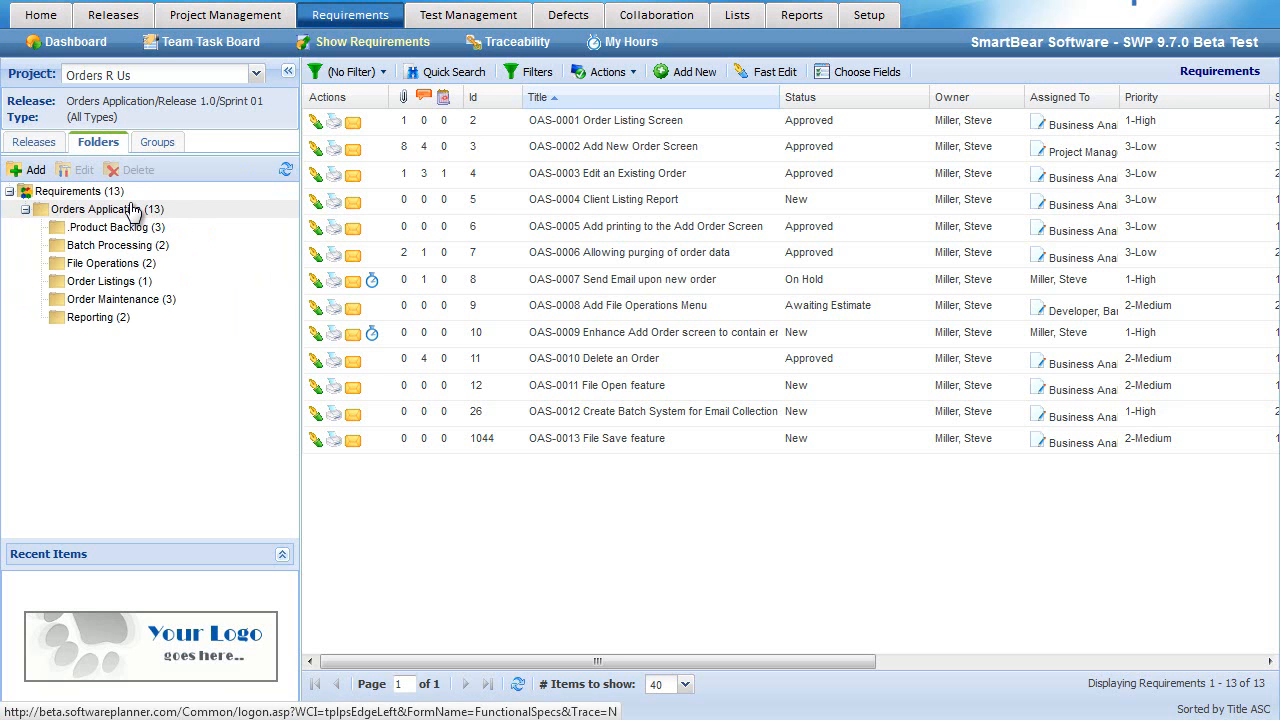
left_click(100, 320)
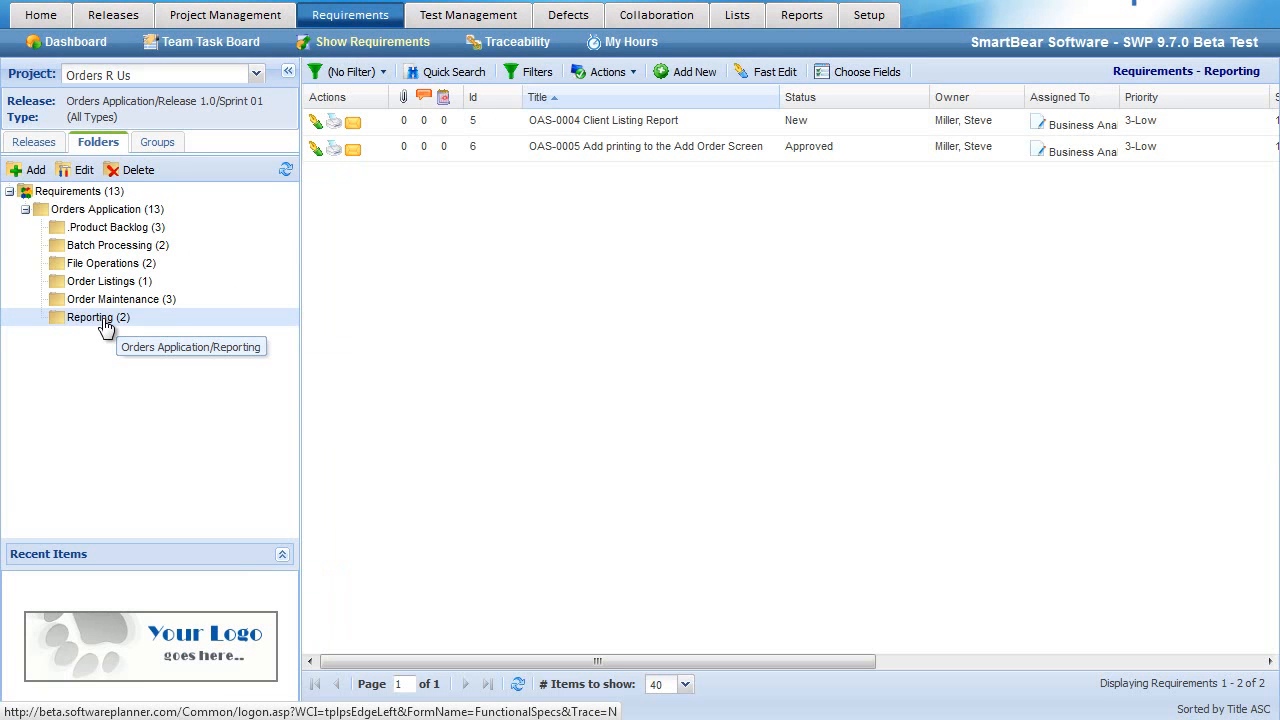
left_click(703, 74)
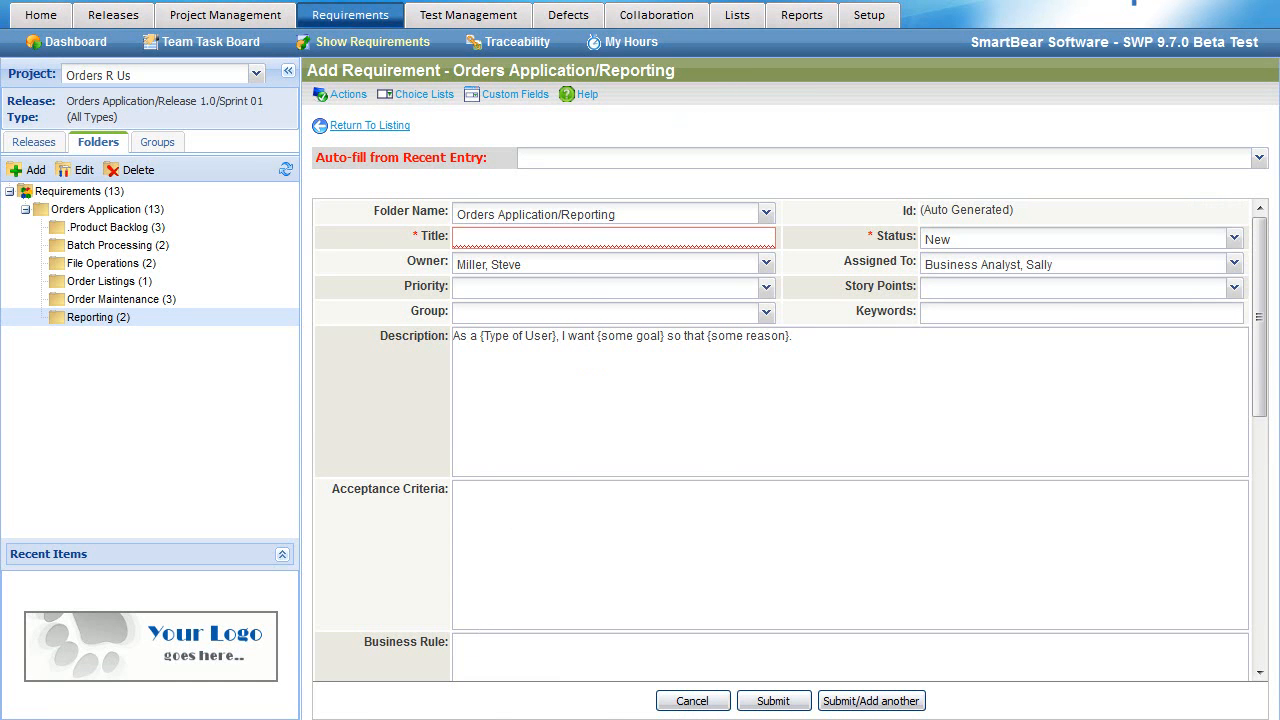
- Title the requirement "OAS-XXXX Add MS Word printing capability"
left_click(697, 236)
type("Add MS Word")
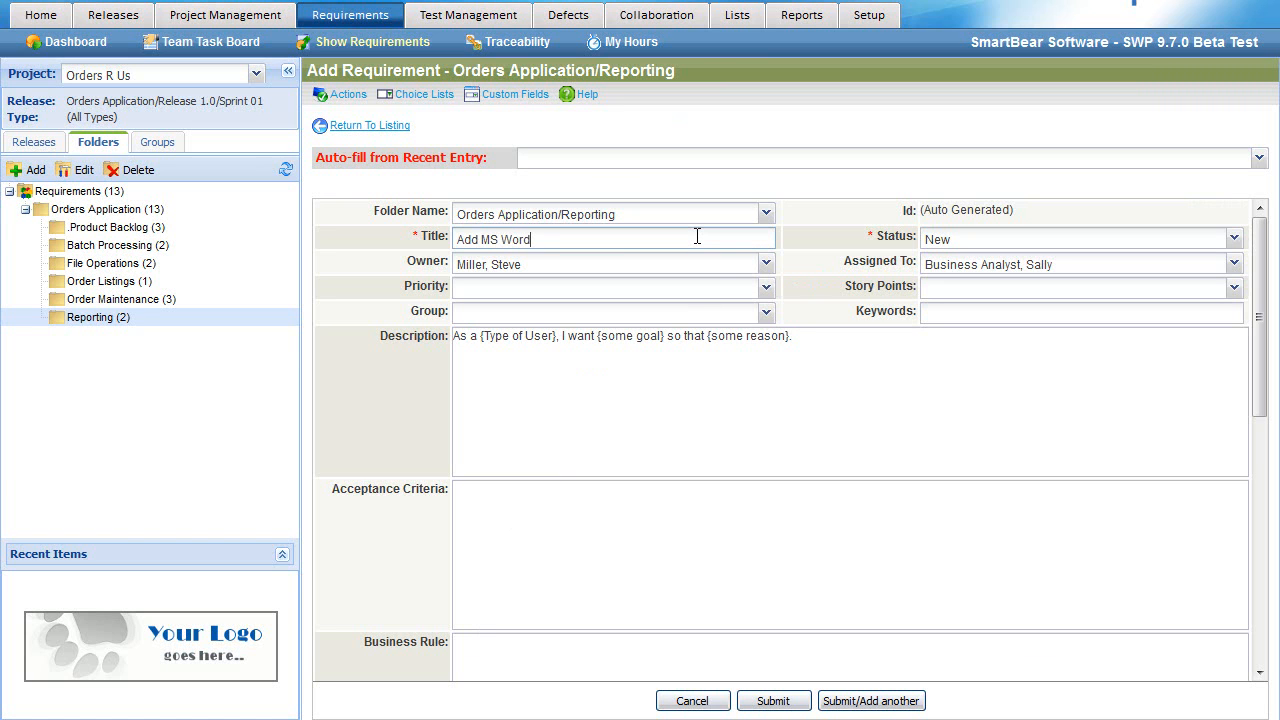
type(" printing capabilityOAS")
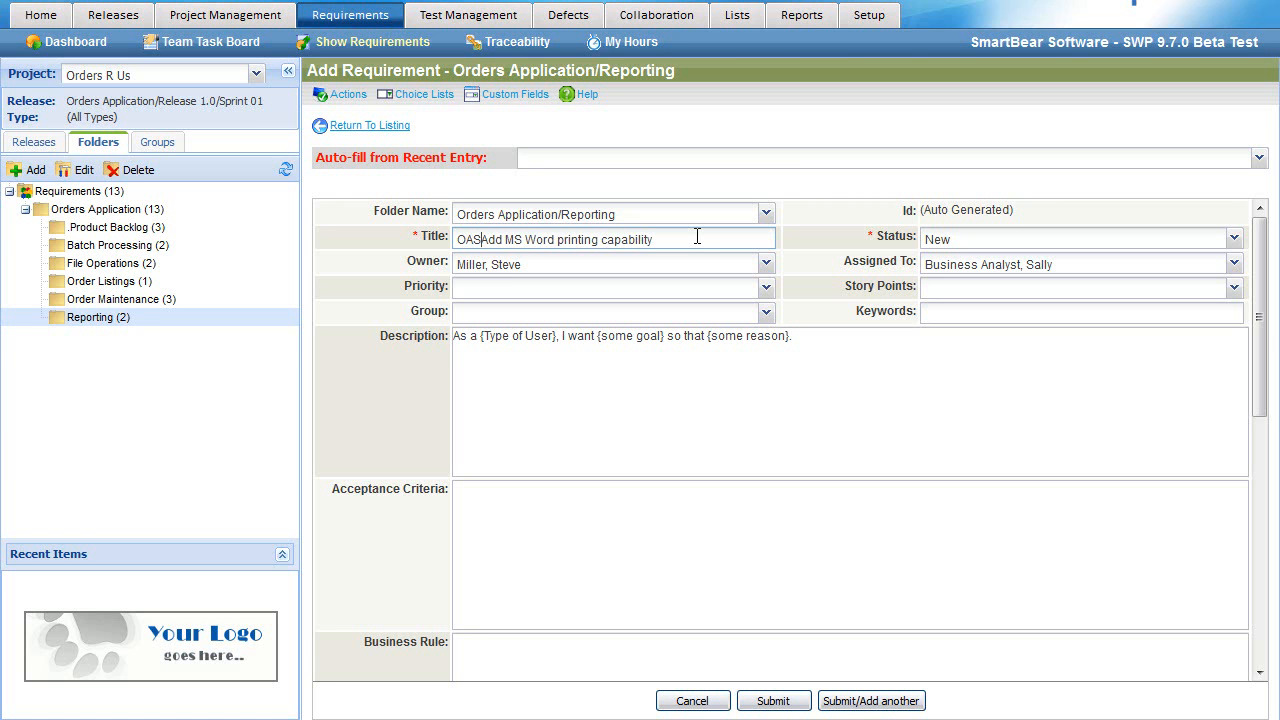
type("-")
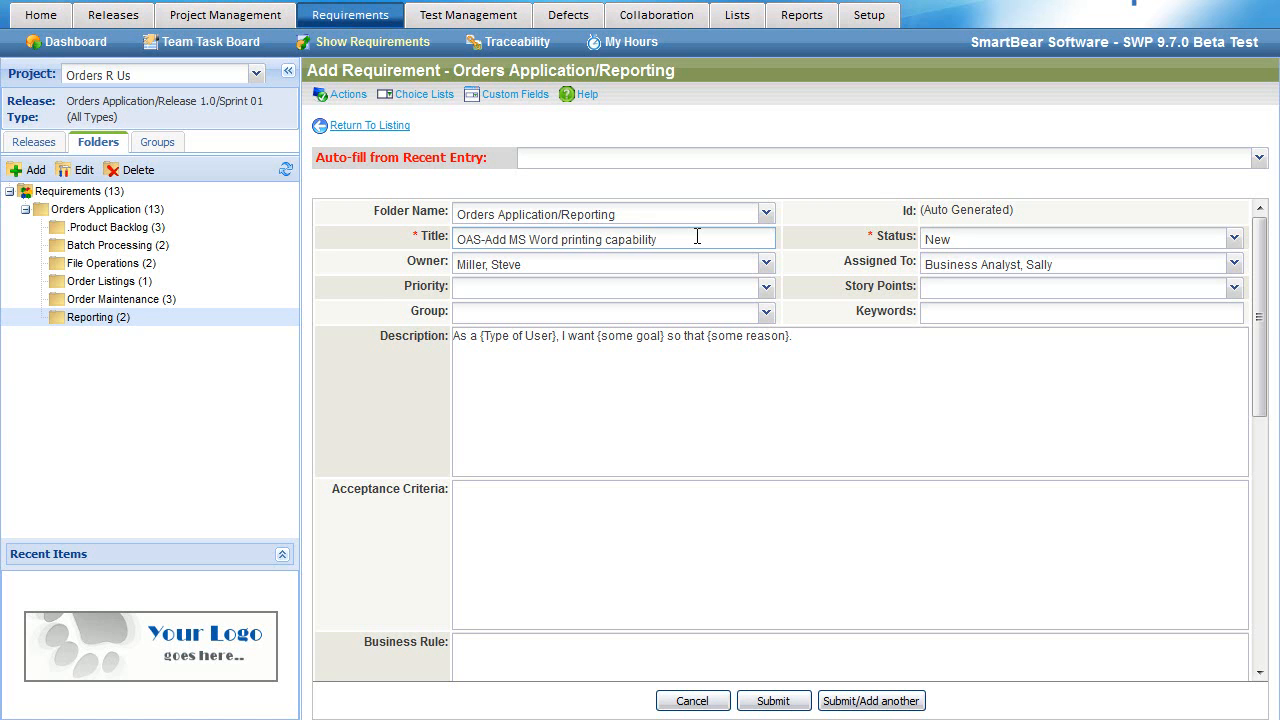
type("XXXX")
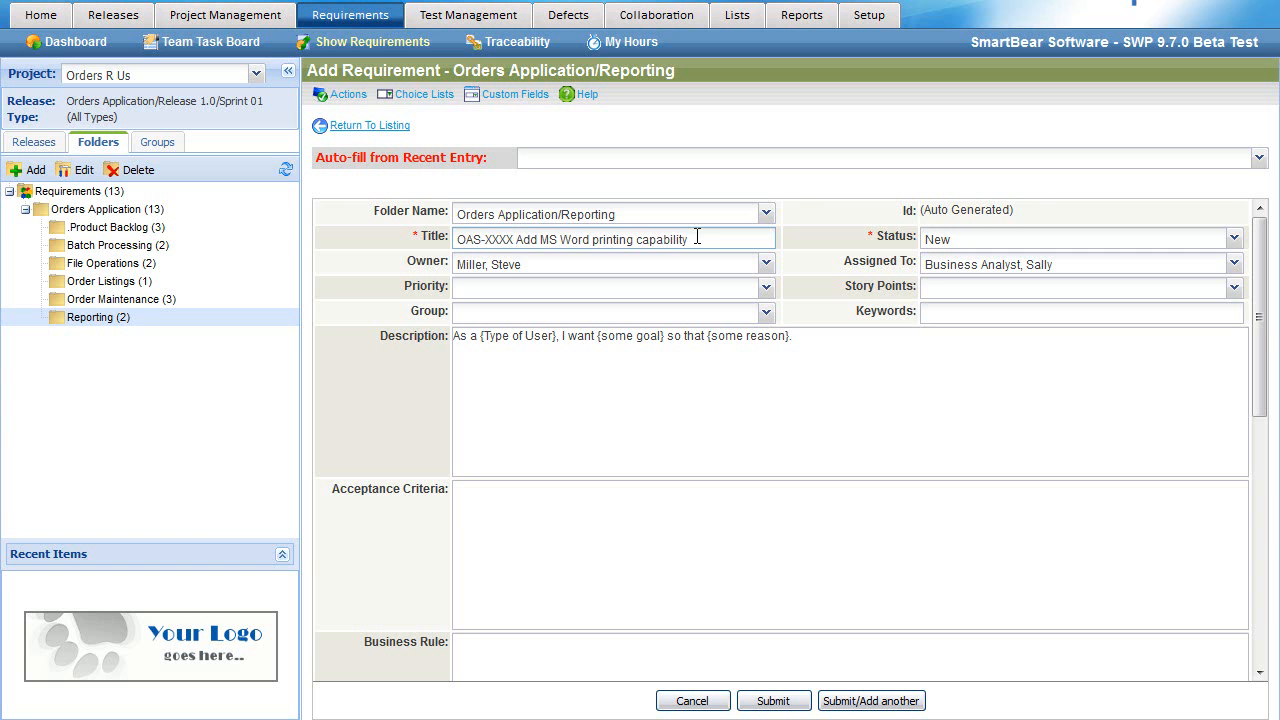
left_click_drag(514, 239, 481, 239)
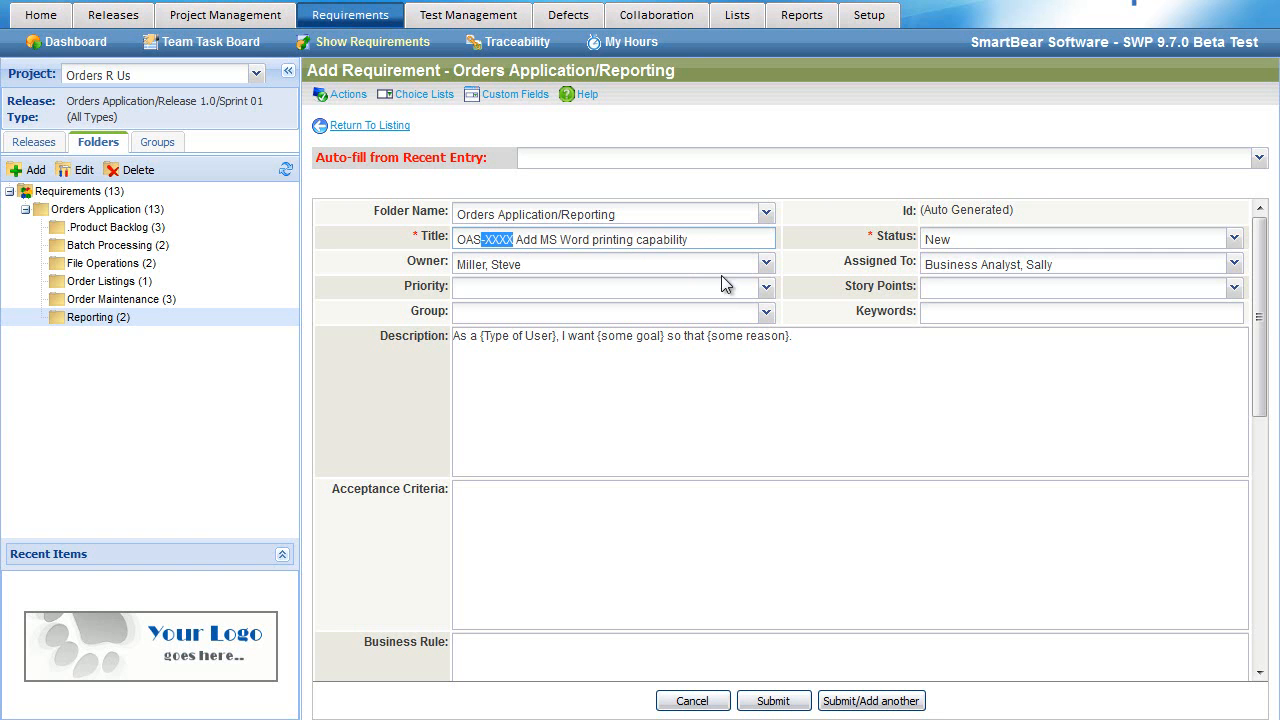
- Set the requirement's status to Awaiting Estimate, priority and story points to 2-Medium, and group to Requirements
left_click(966, 240)
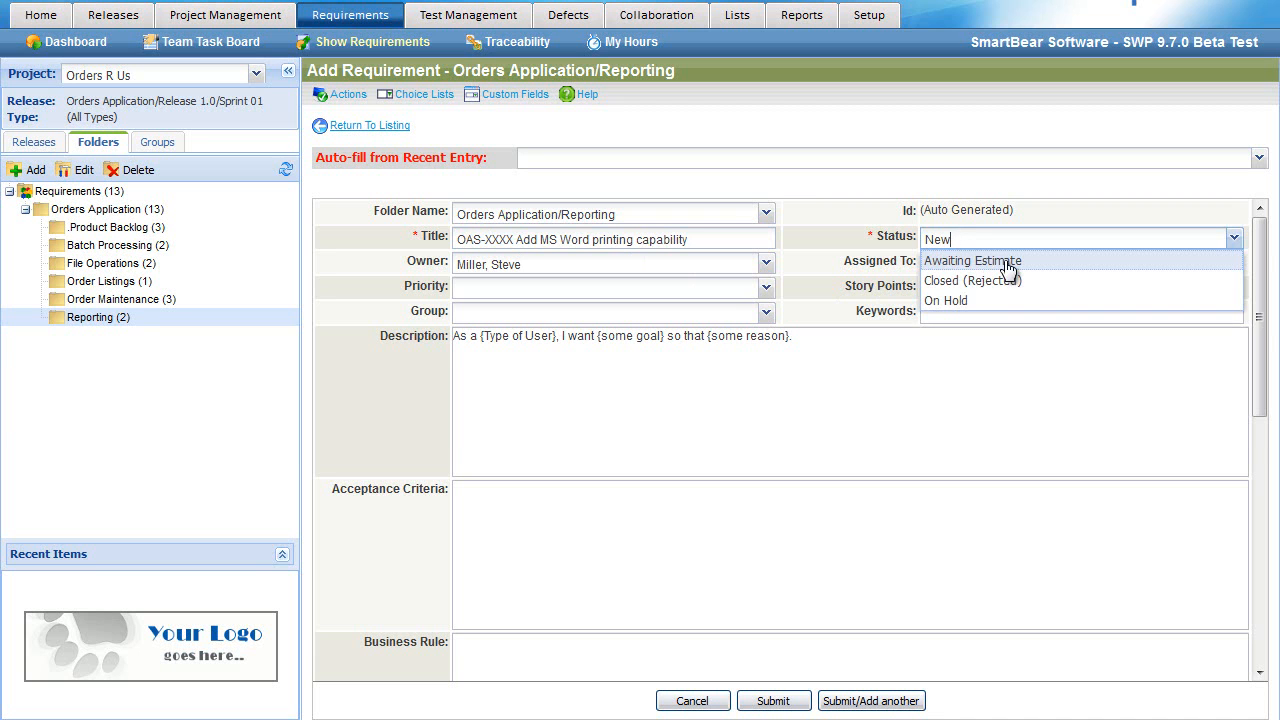
left_click(988, 263)
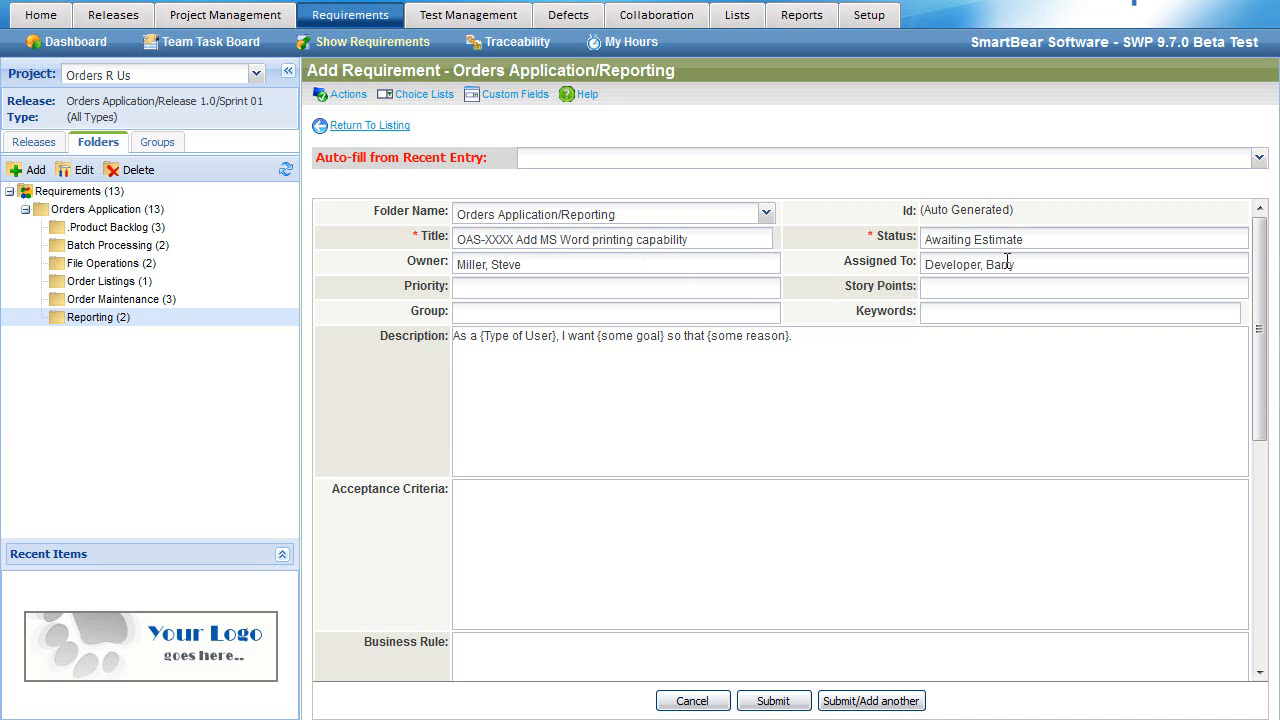
left_click(631, 286)
left_click(529, 354)
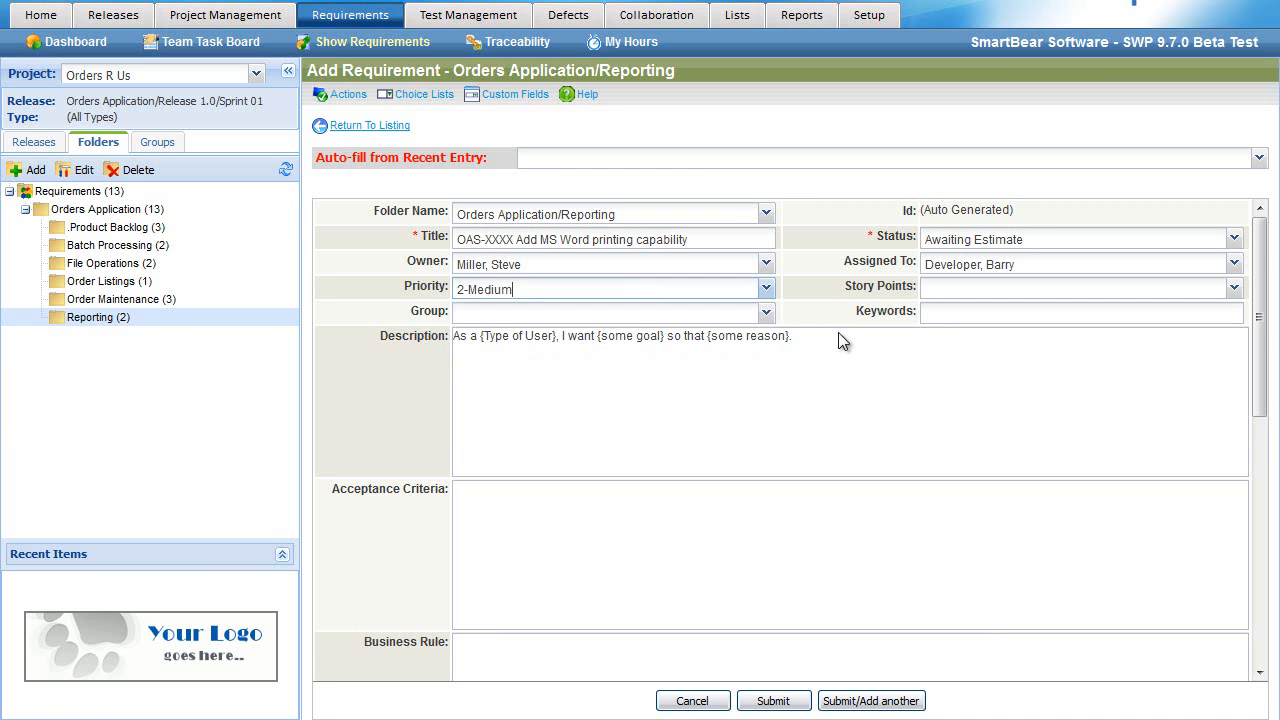
left_click(960, 289)
left_click(975, 346)
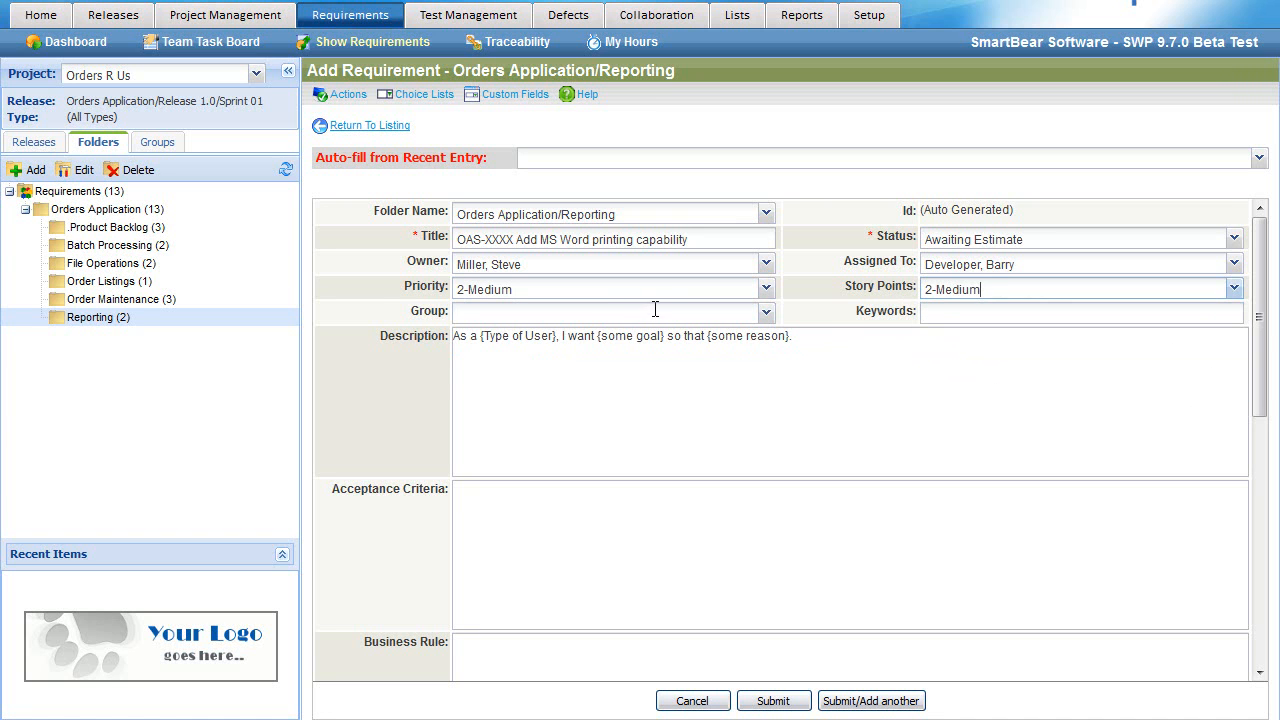
left_click(655, 311)
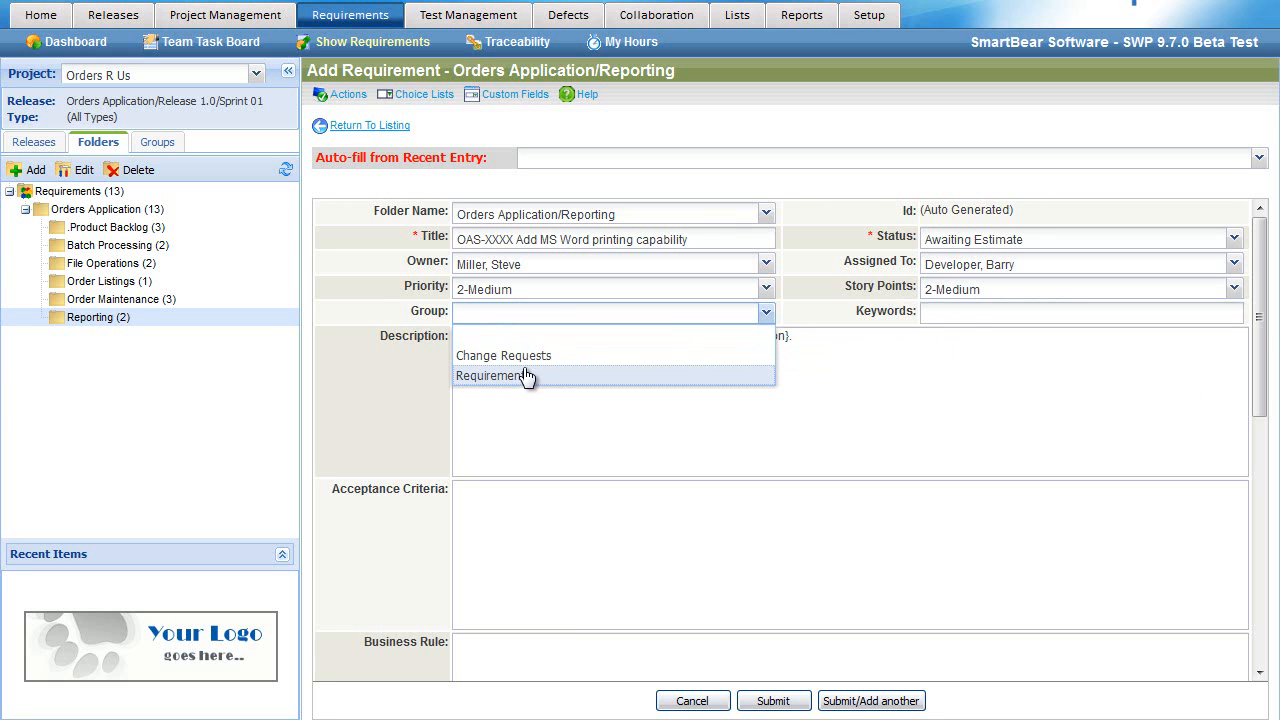
left_click(534, 376)
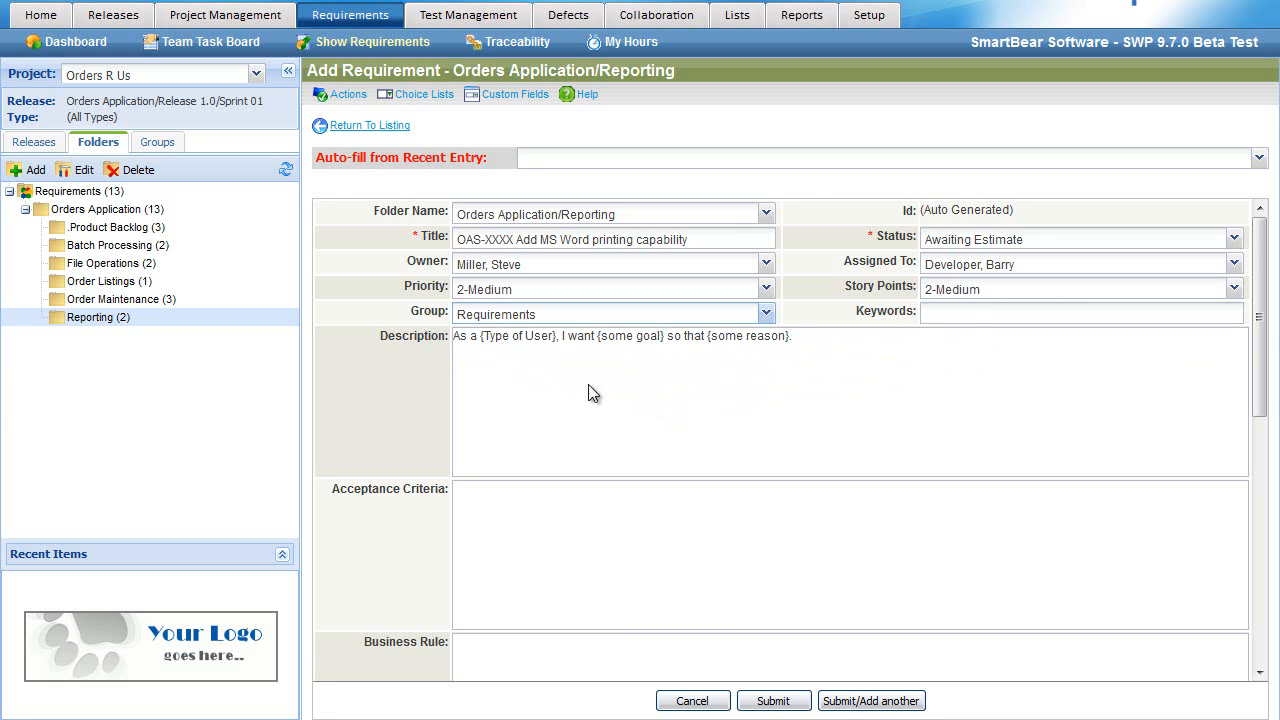
- Replace the user type placeholder in the description so the sentence begins "As an order entry person"
left_click(485, 395)
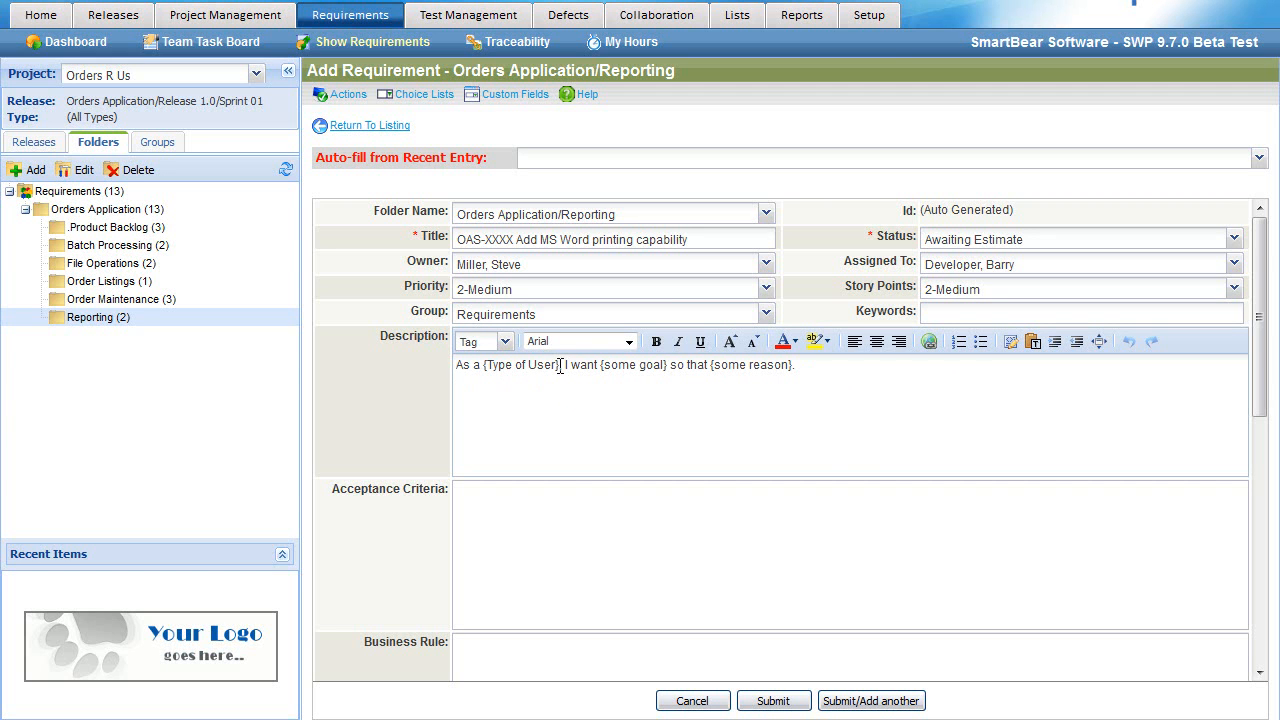
left_click_drag(560, 365, 482, 365)
type("n order agentry person")
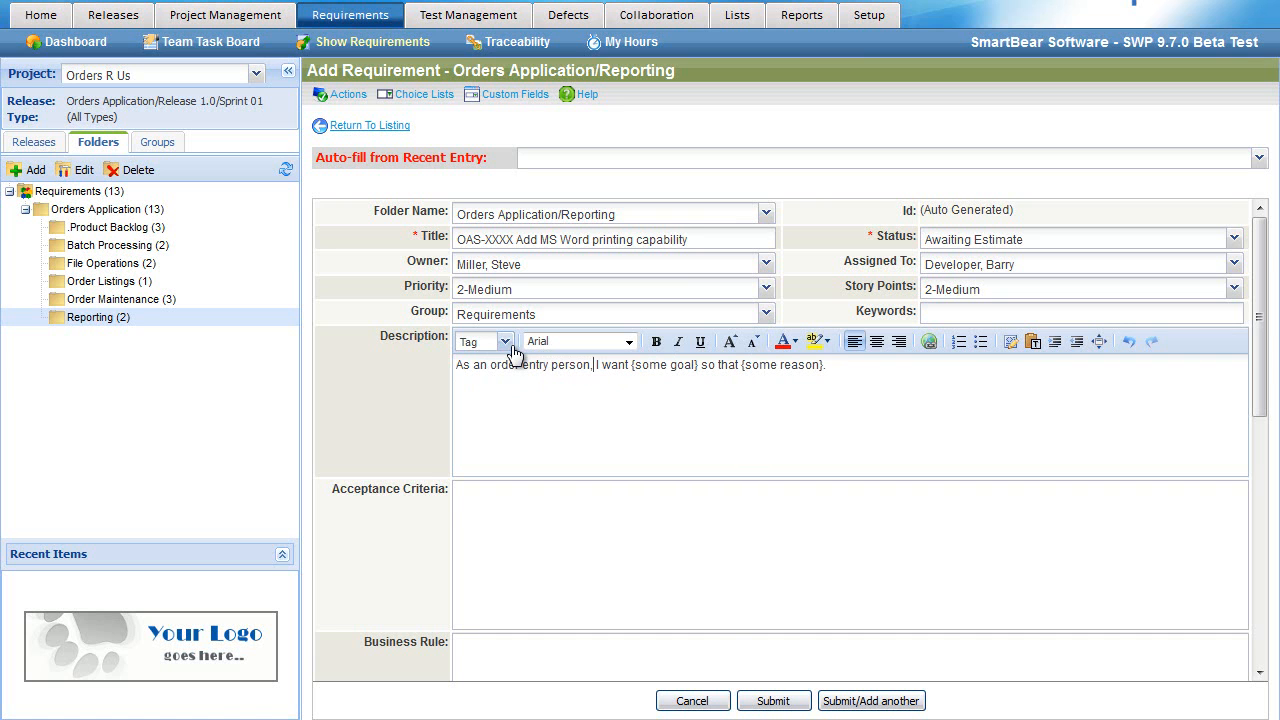
- Replace the goal placeholder in the description with "to be able to pull all my orders in MS Word format"
key("shift+Right")
key("shift+Right")
key("shift+Right")
key("shift+Right")
key("shift+Right")
key("shift+Right")
key("shift+Right")
key("shift+Right")
key("shift+Right")
key("shift+Right")
key("shift+Right")
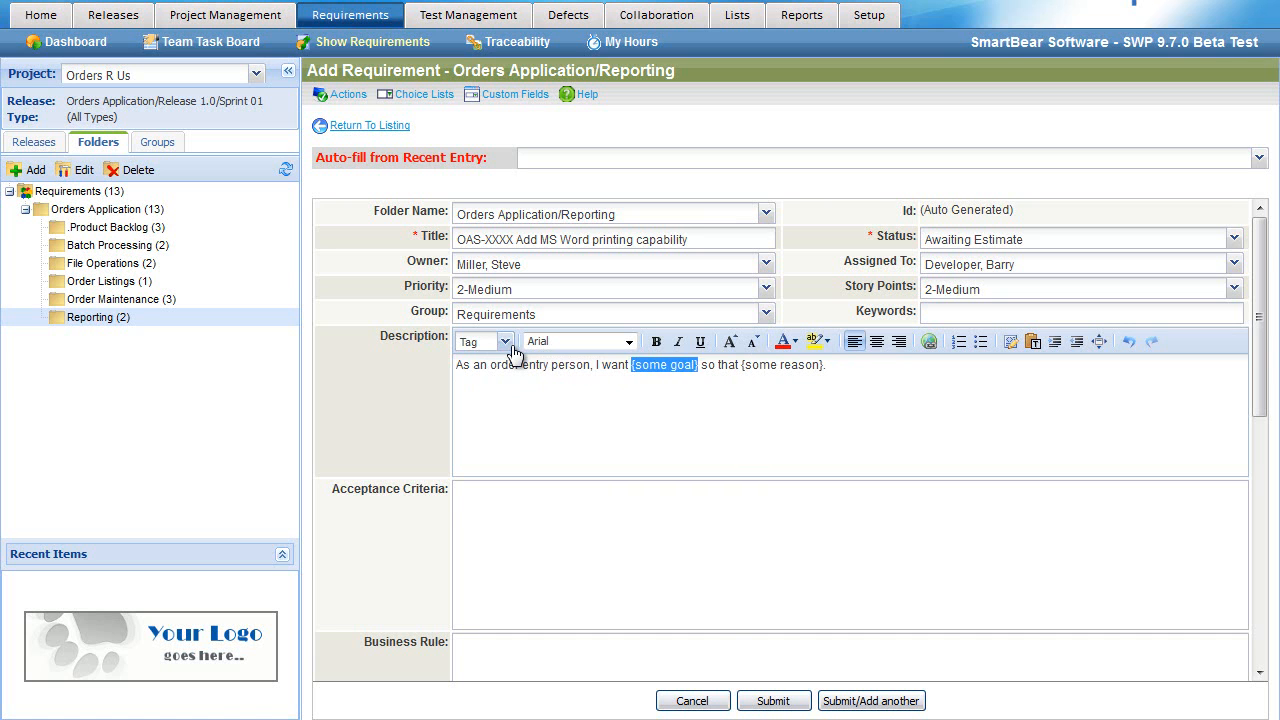
type("to be able to pull ")
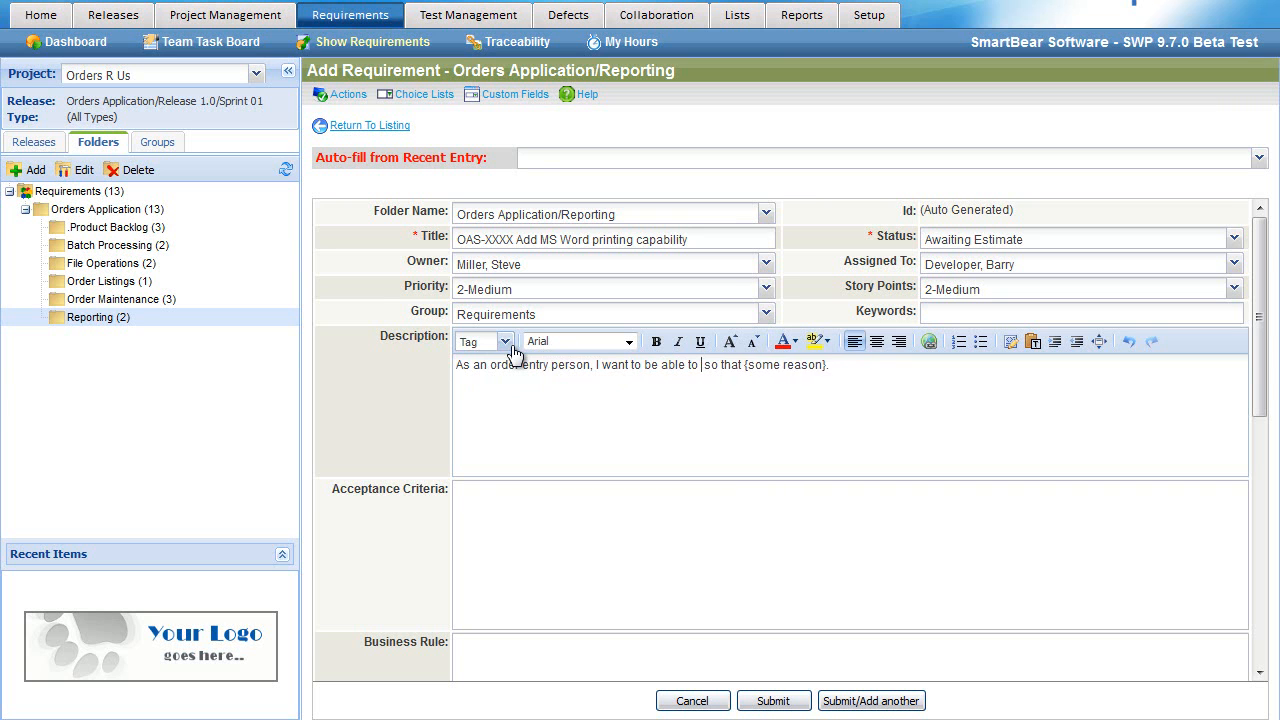
type("all my orders in ")
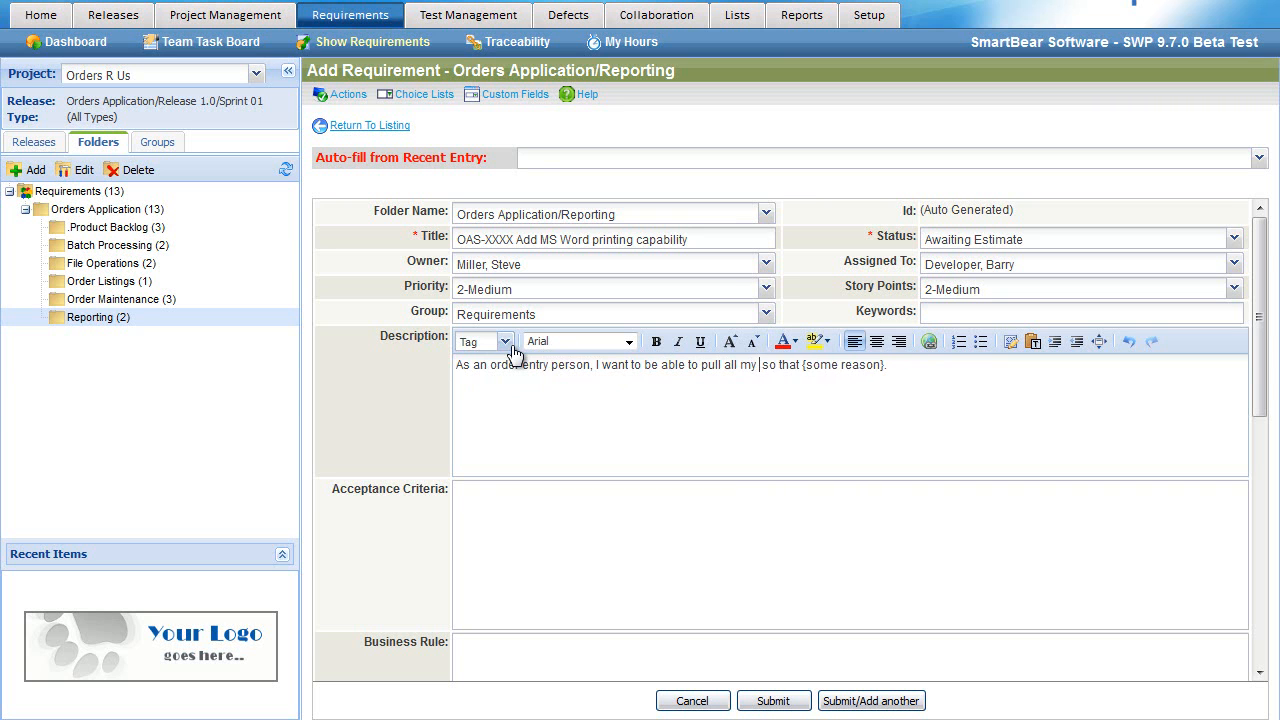
type("MS Word format")
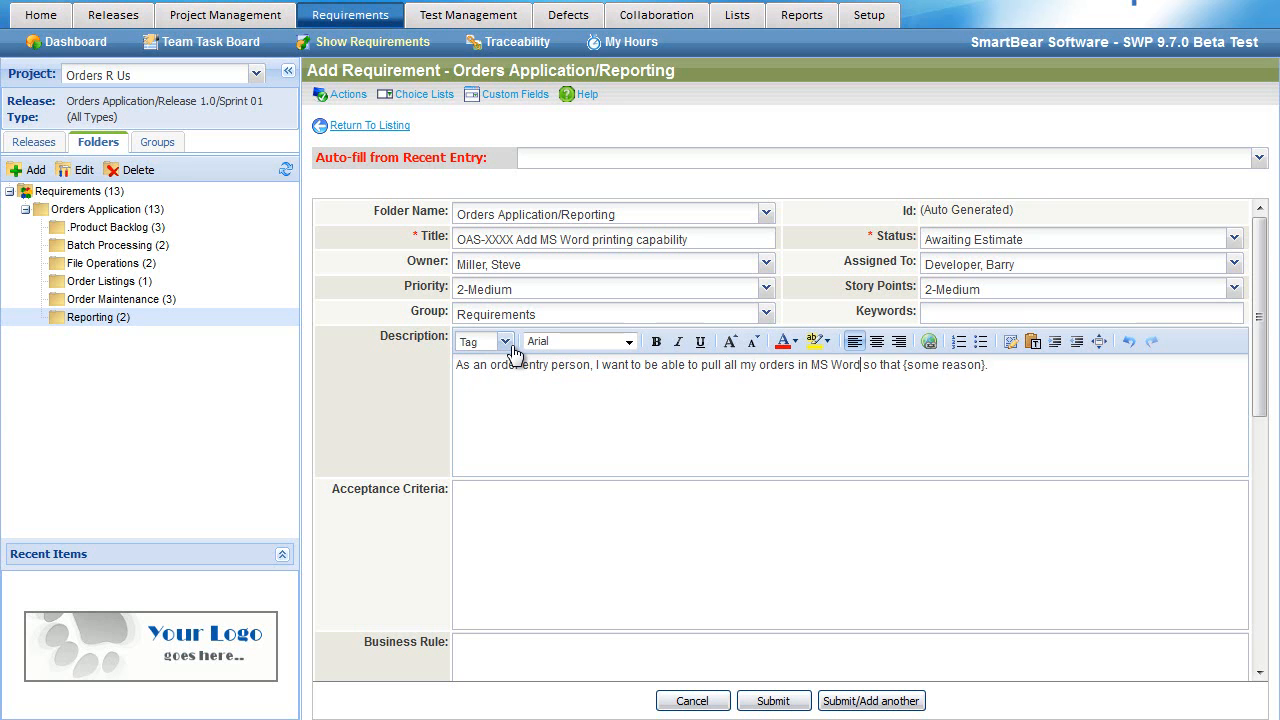
- Replace the reason placeholder in the description with "I can send the results to my manager"
key("shift+Left")
key("shift+Left")
key("shift+Left")
key("shift+Left")
key("shift+Left")
key("shift+Left")
key("shift+Left")
key("shift+Left")
key("shift+Left")
key("shift+Left")
key("shift+Left")
key("shift+Left")
key("shift+Left")
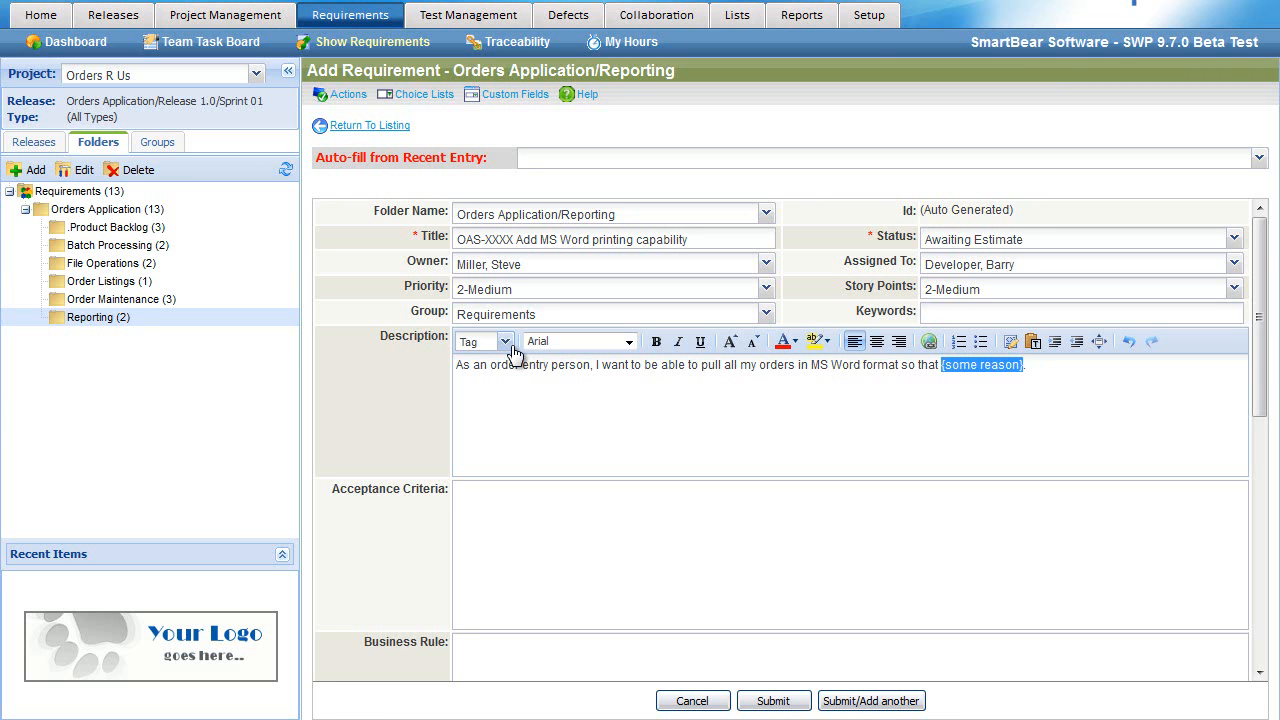
type("I can send the results to m")
type("y manager")
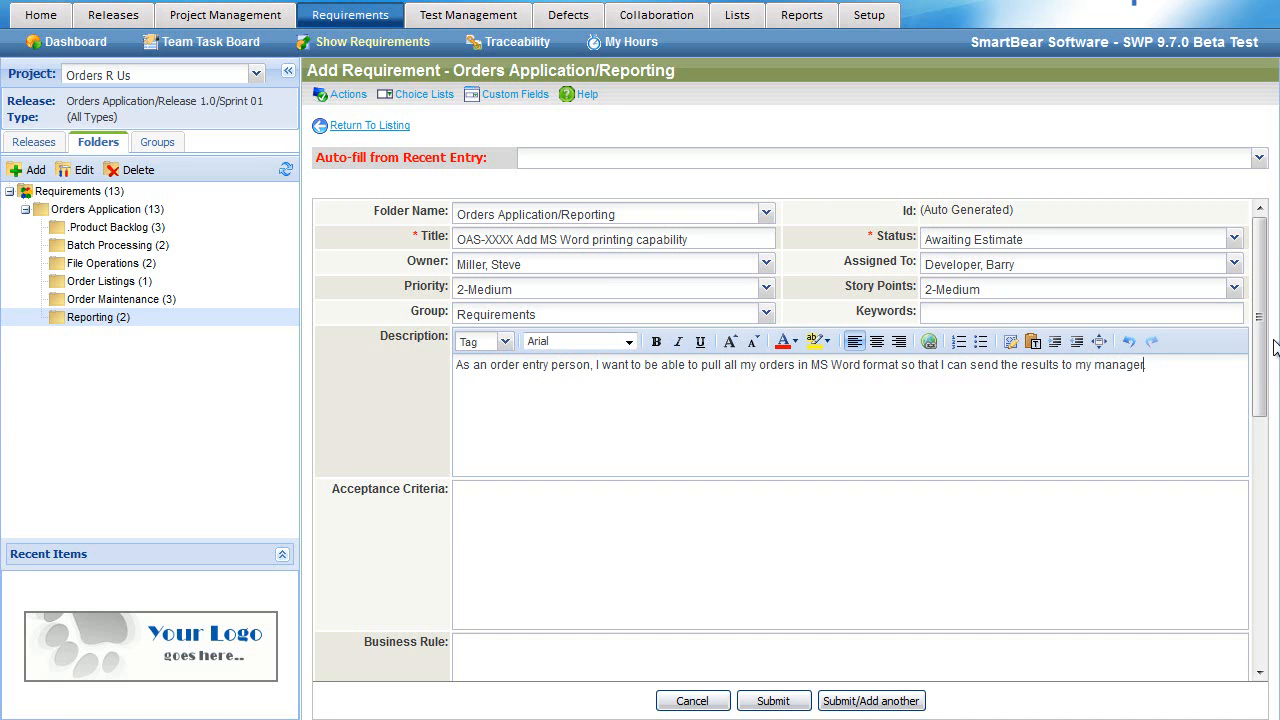
- Set the new requirement's estimated hours to 10
left_click_drag(1259, 355, 1262, 612)
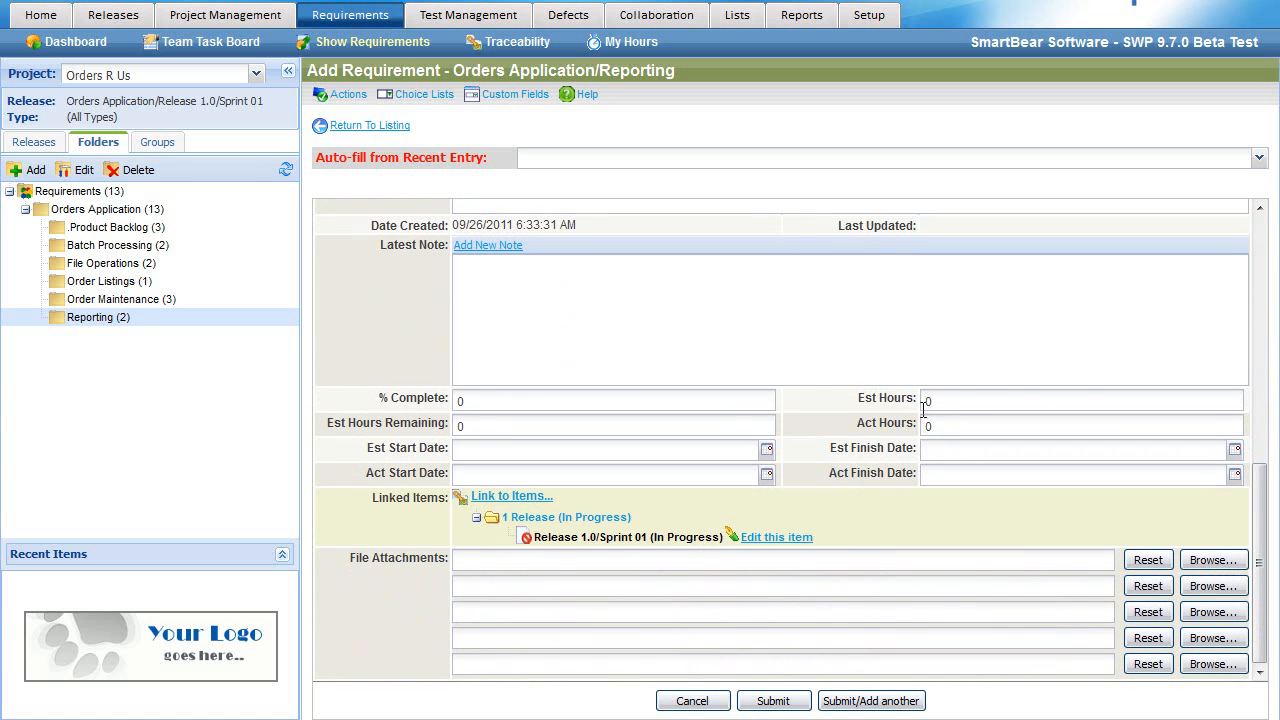
double_click(974, 401)
type("10")
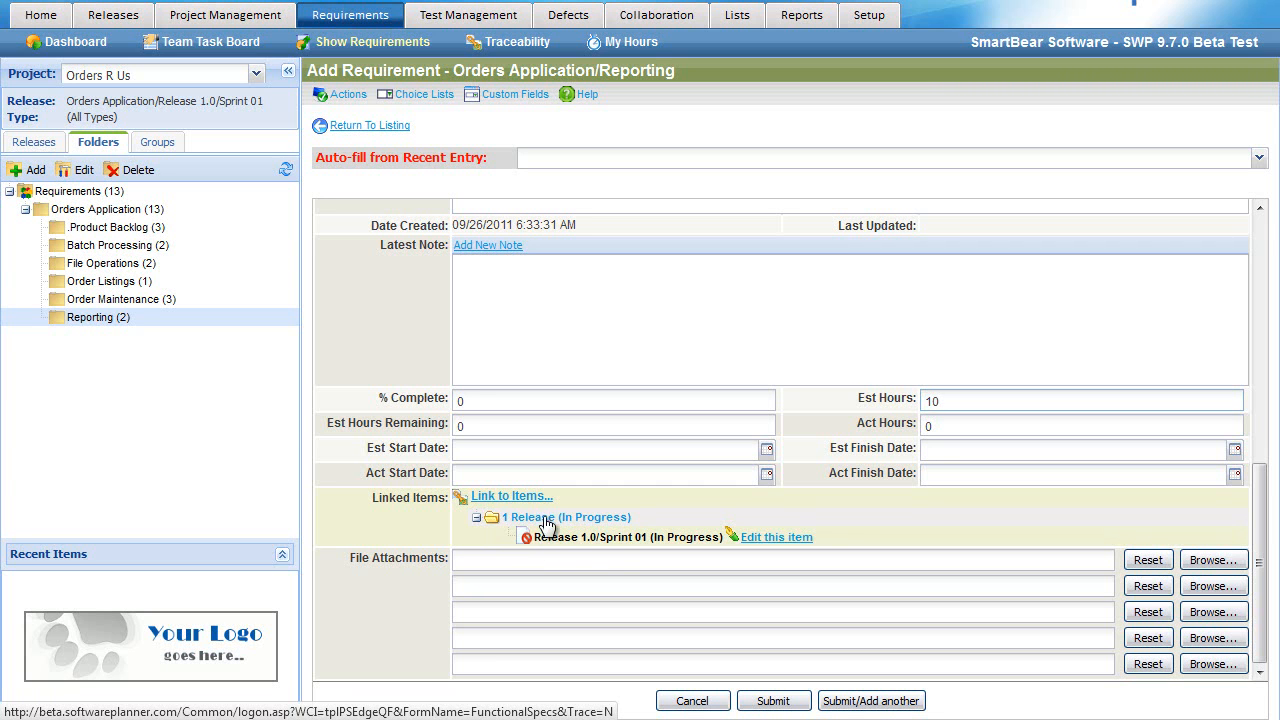
left_click_drag(74, 104, 268, 107)
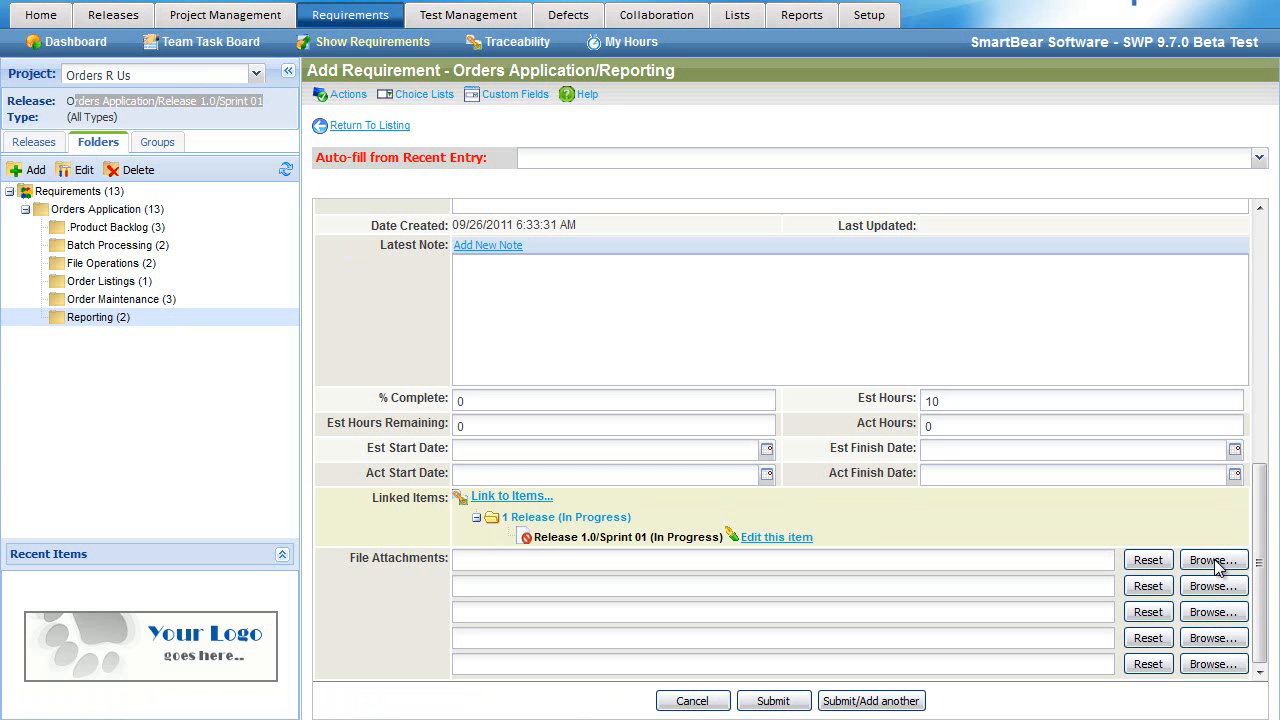
- Attach Functional Spec.pdf from the _Demo folder to the requirement and submit it
left_click(1215, 562)
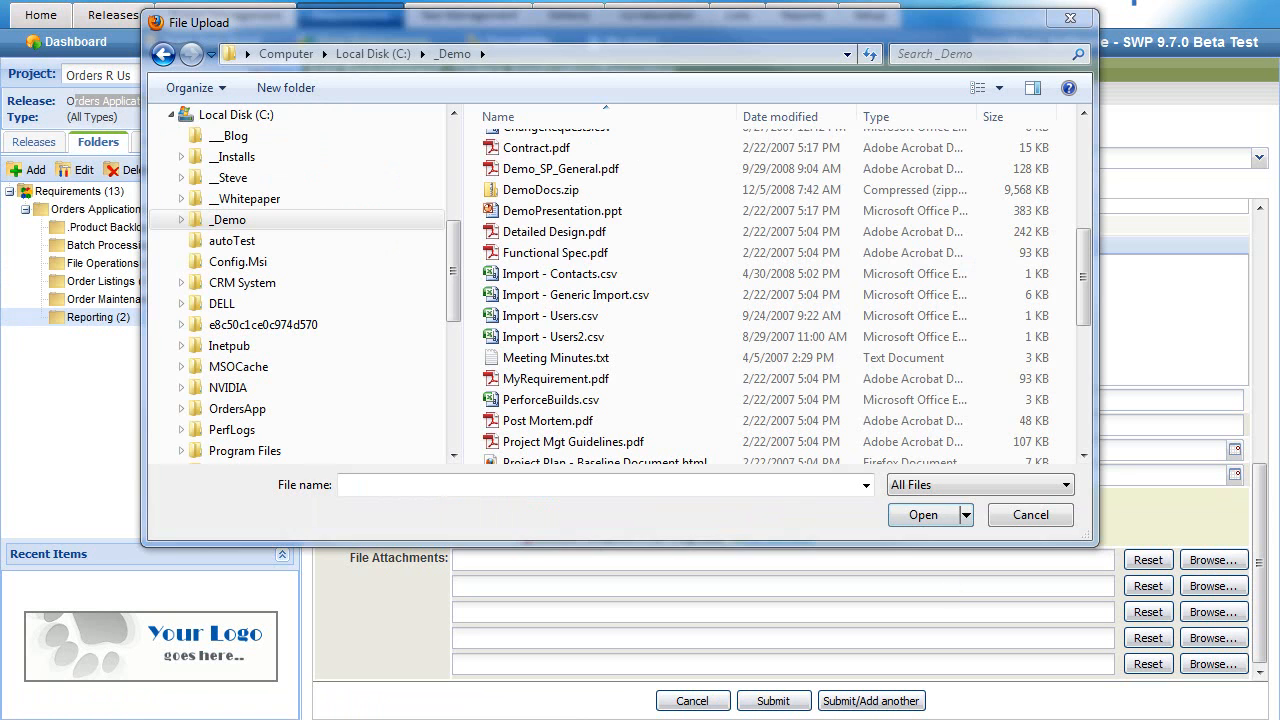
left_click(603, 253)
left_click(926, 516)
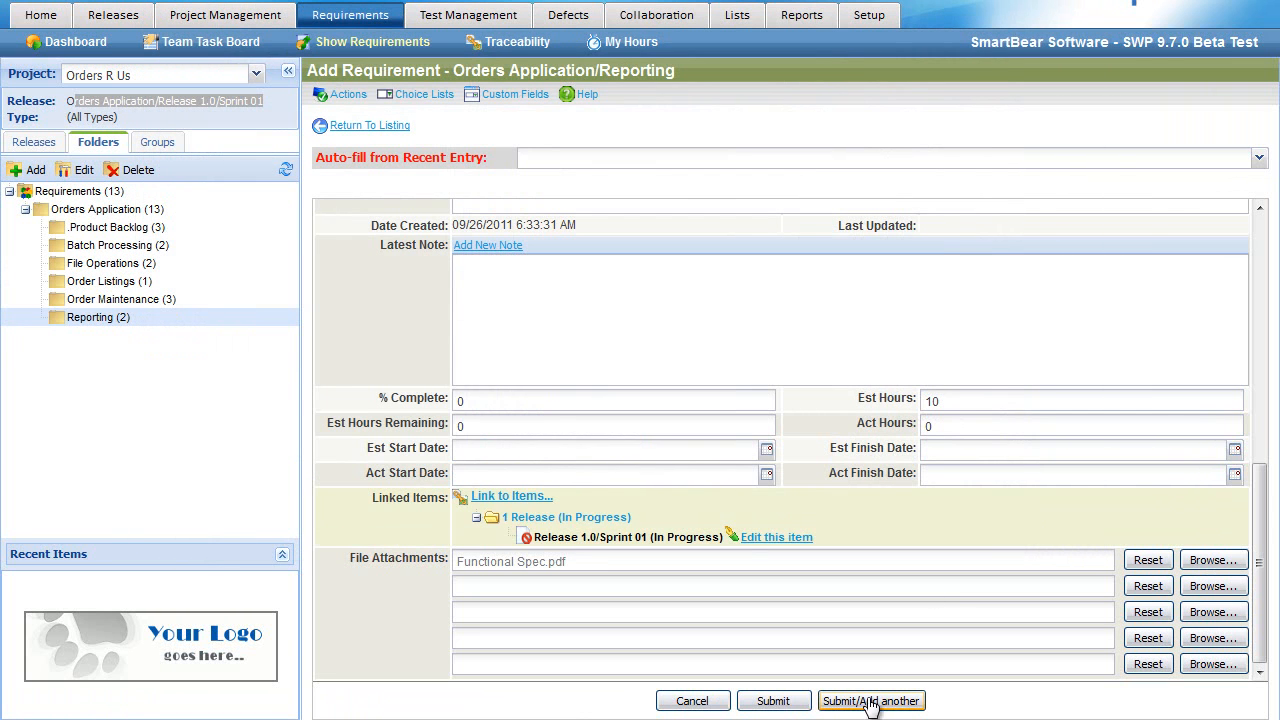
left_click(789, 702)
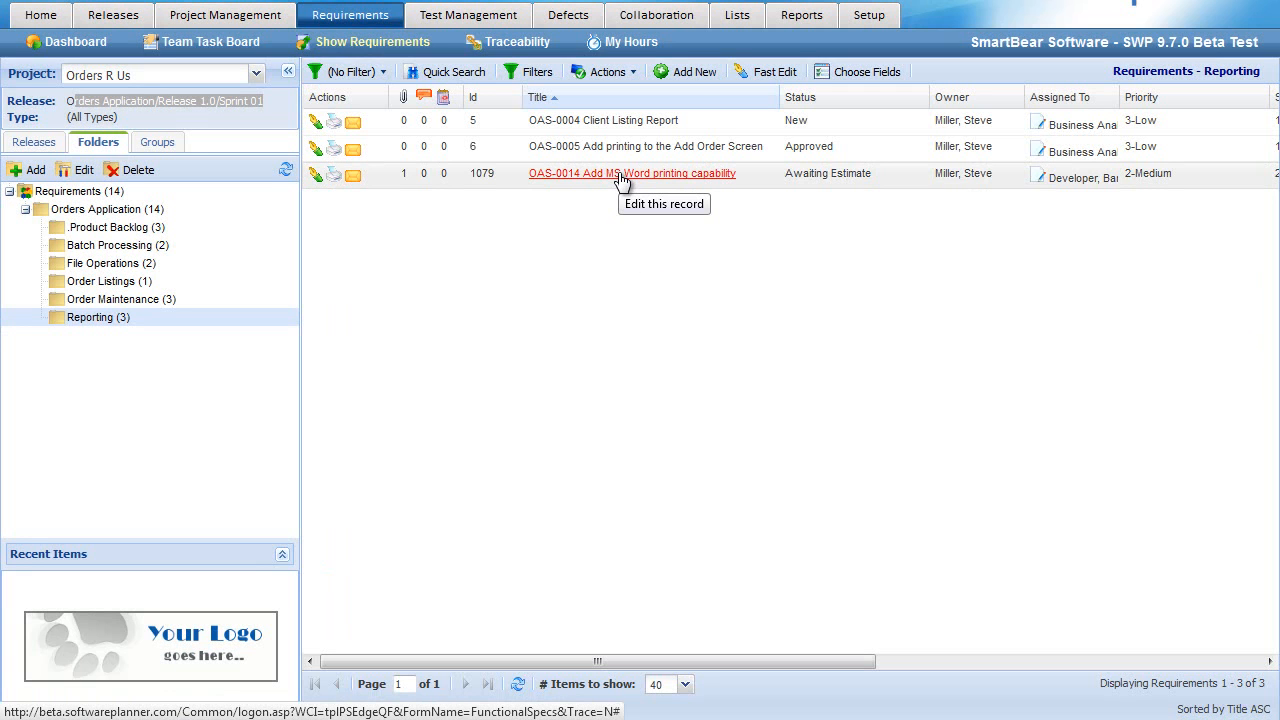
- Start another requirement in the Reporting folder, auto-filled from the recent entry "OAS-0014 Add MS Word printing capability"
left_click(695, 72)
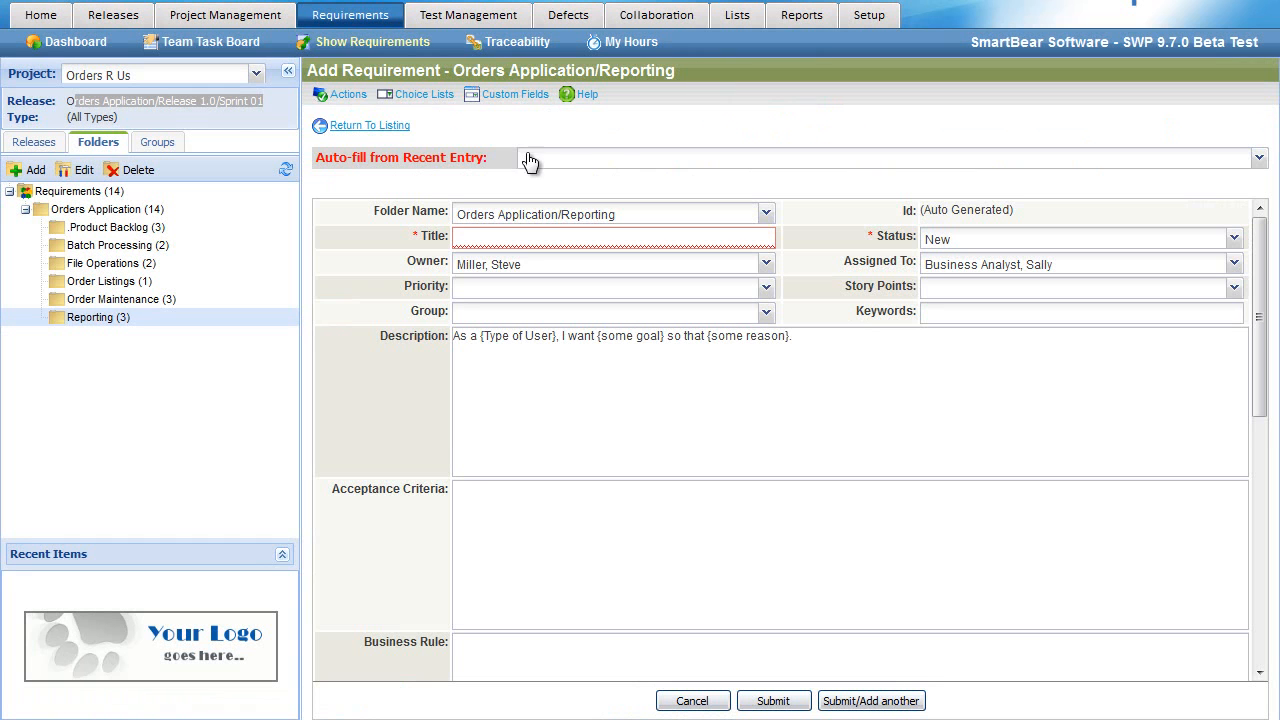
left_click(572, 162)
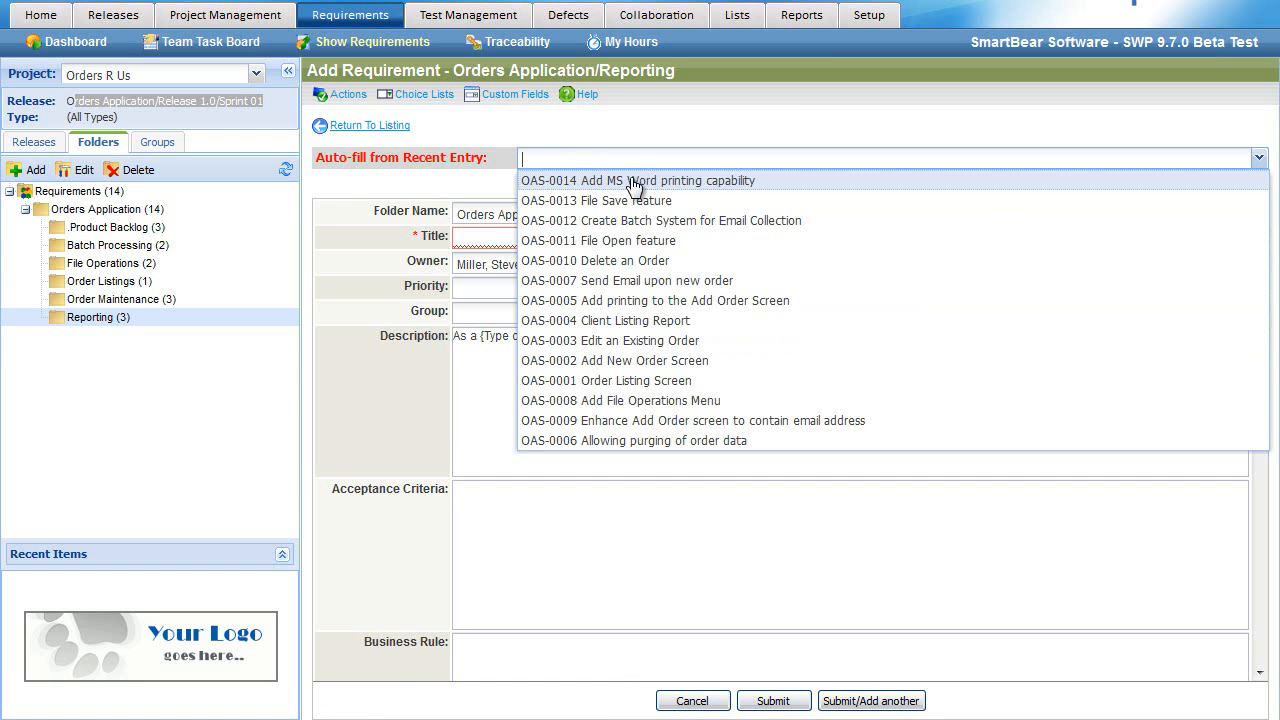
left_click(674, 182)
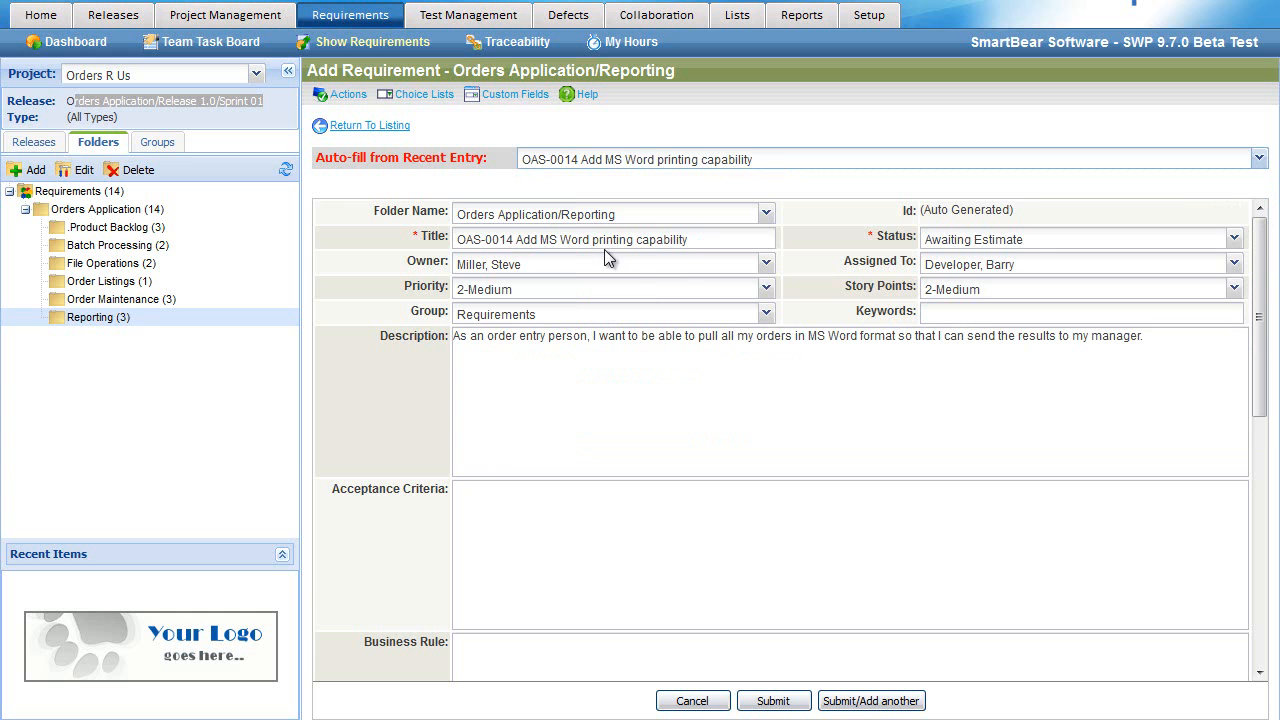
- Change the new requirement's title to "OAS-XXXX Add MS Excel printing capability"
left_click_drag(593, 241, 561, 242)
type("Excel")
left_click_drag(518, 240, 485, 240)
type("XXXX")
- Replace "Word" with "Excel" in the description and submit the requirement
left_click(893, 411)
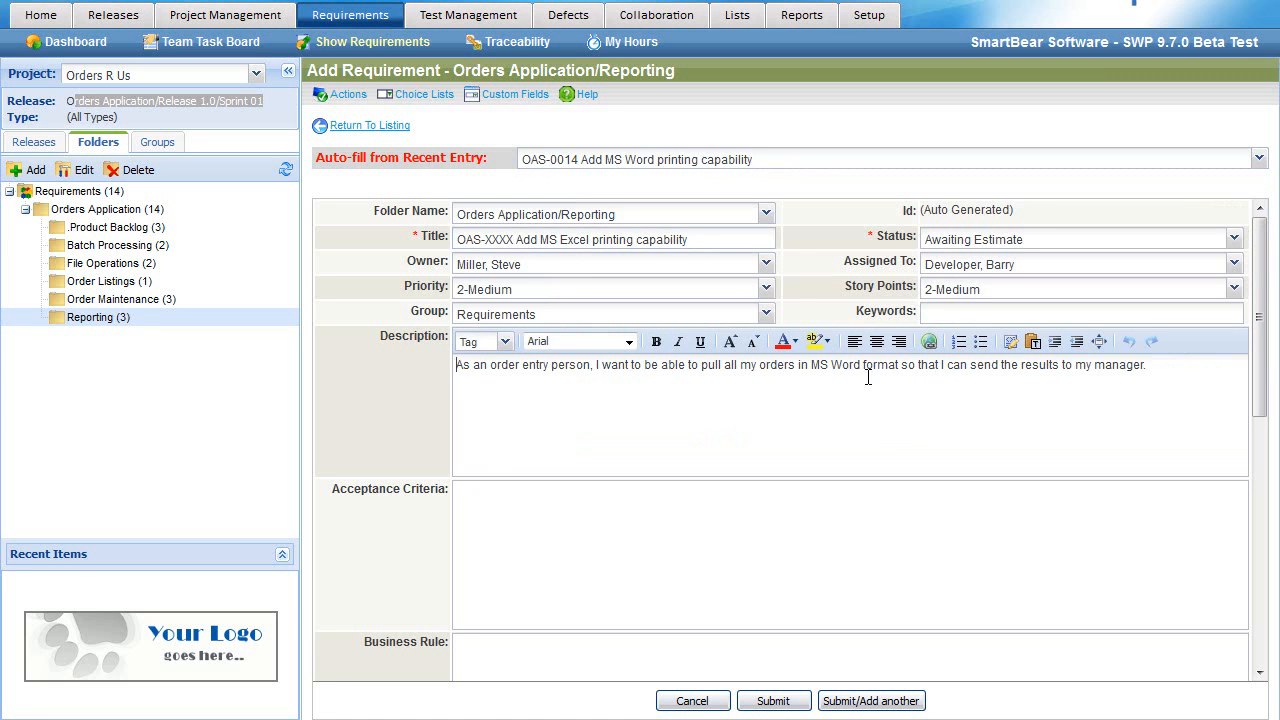
left_click_drag(863, 365, 831, 365)
type("Excel")
left_click(798, 697)
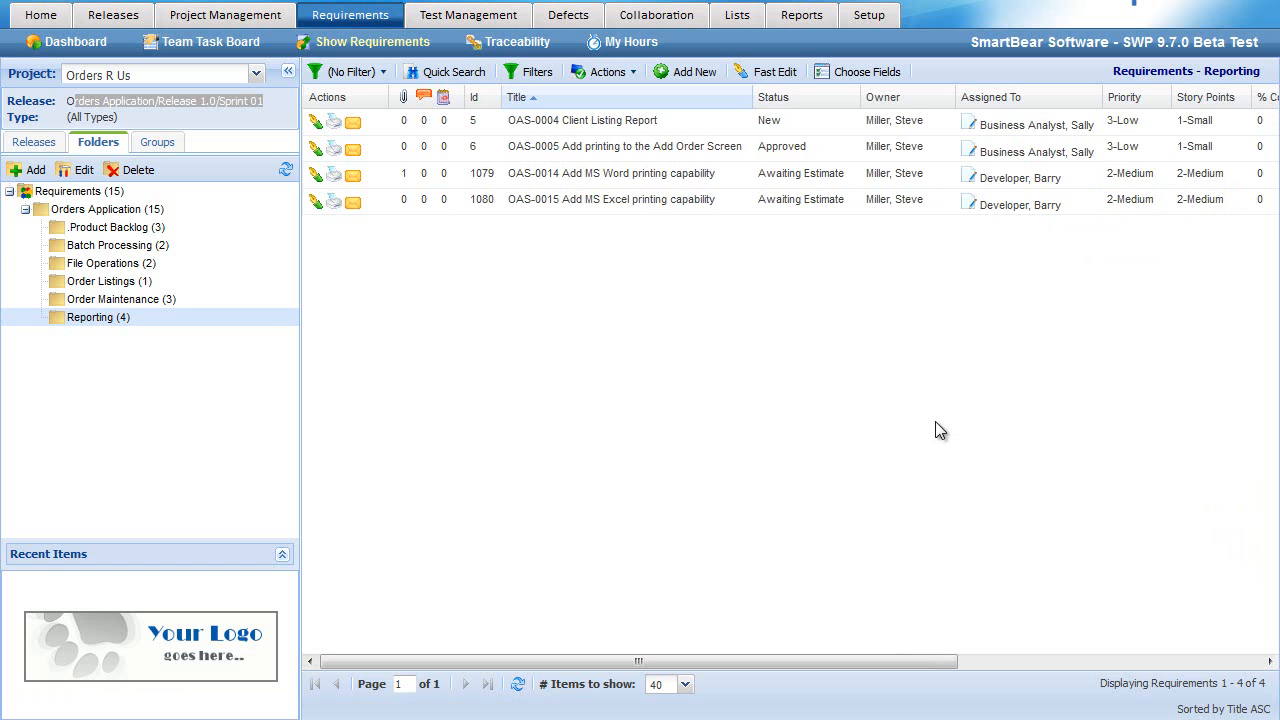
- Sort the Reporting requirements listing by status in descending order
left_click(773, 97)
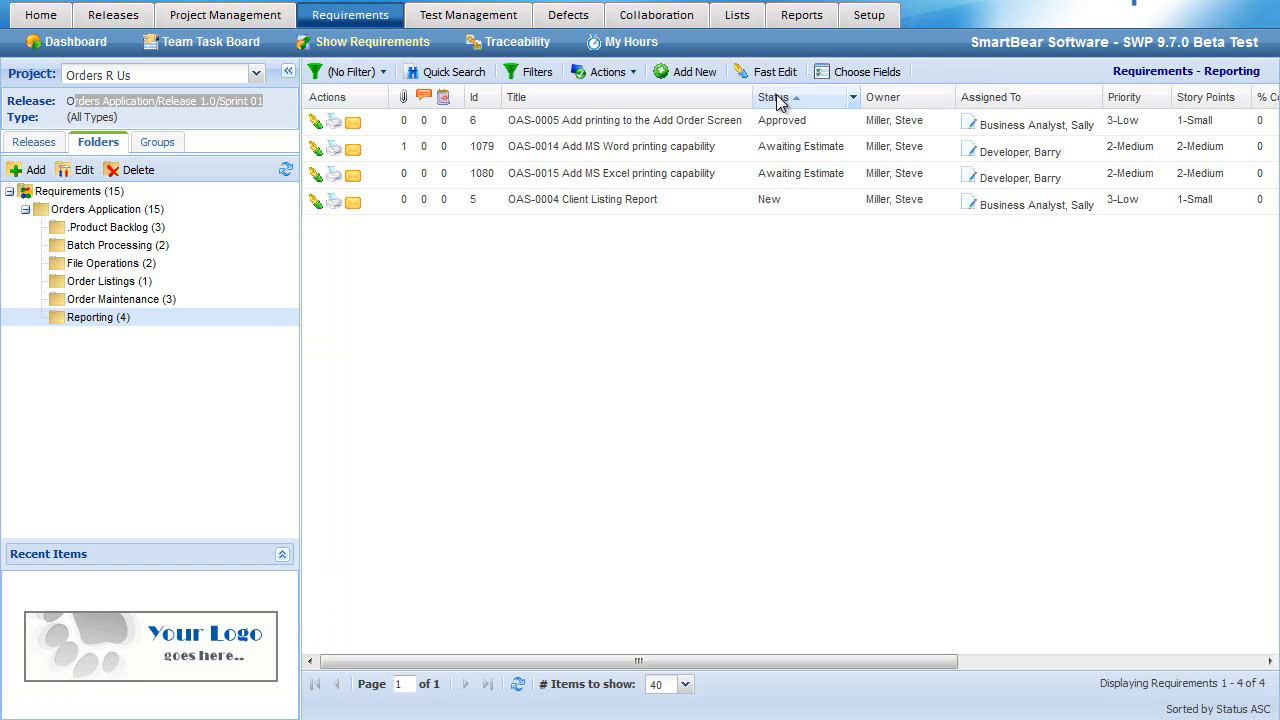
left_click(779, 104)
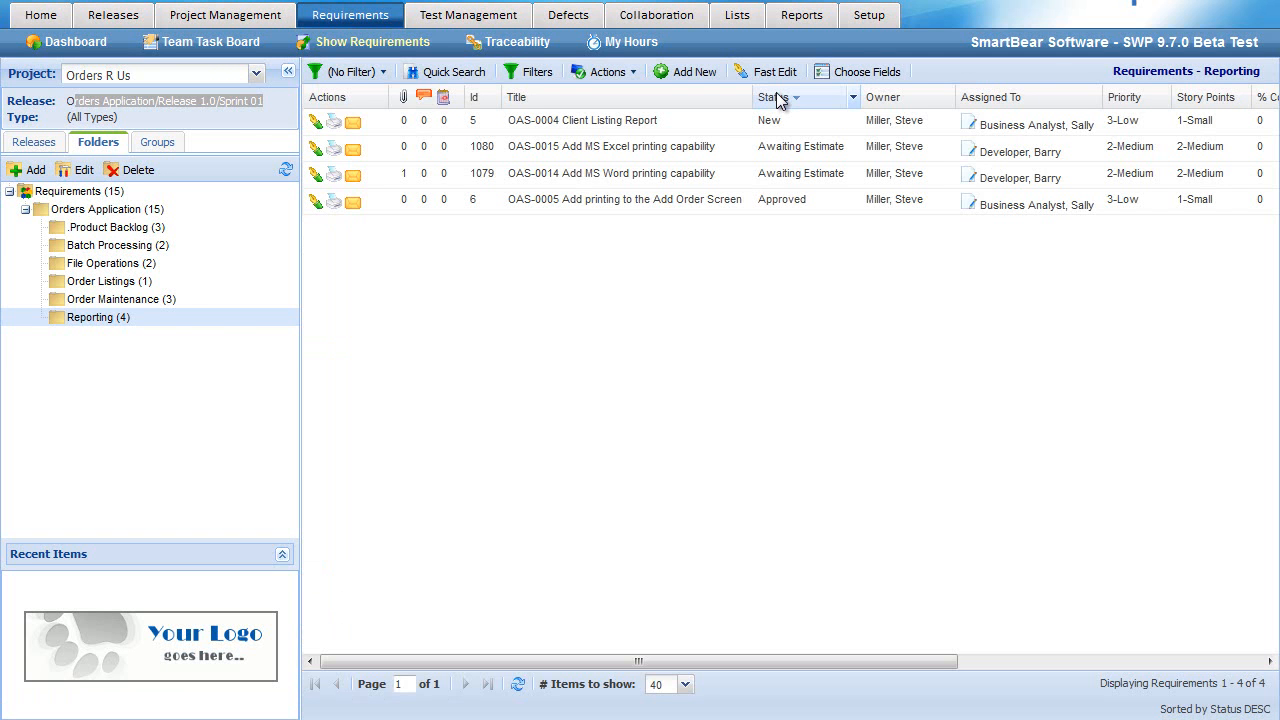
left_click(638, 74)
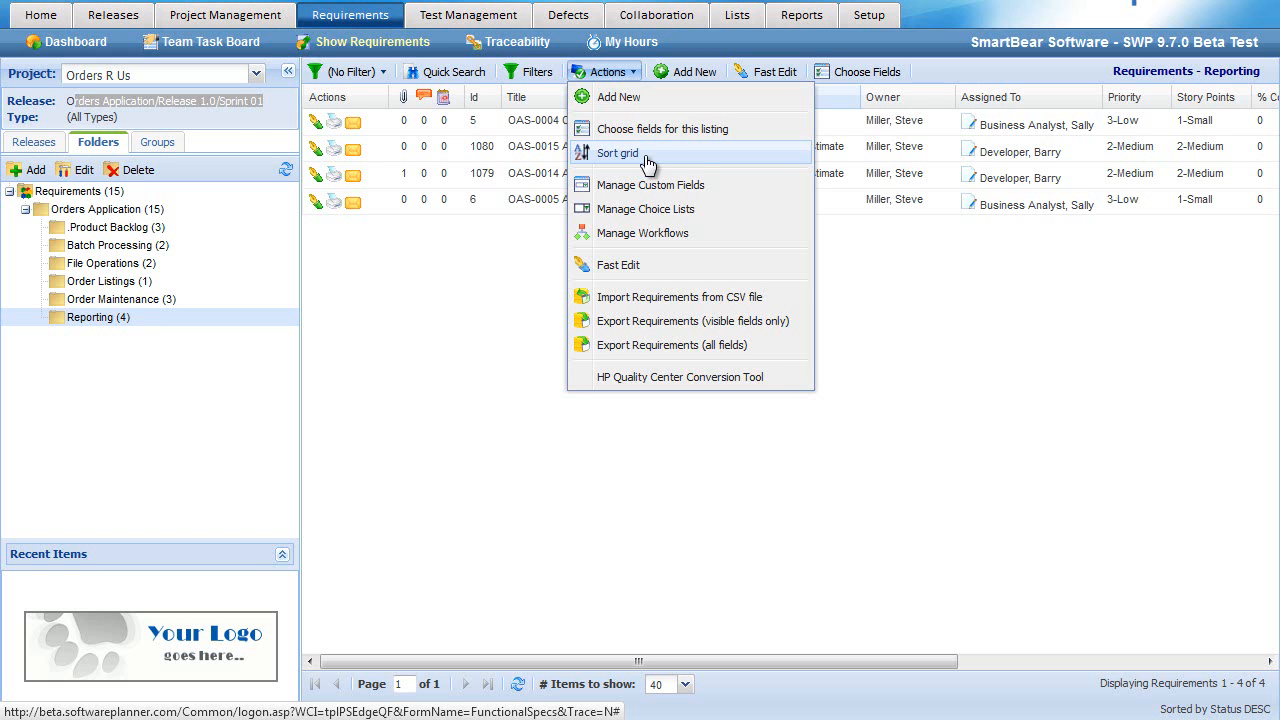
left_click(957, 350)
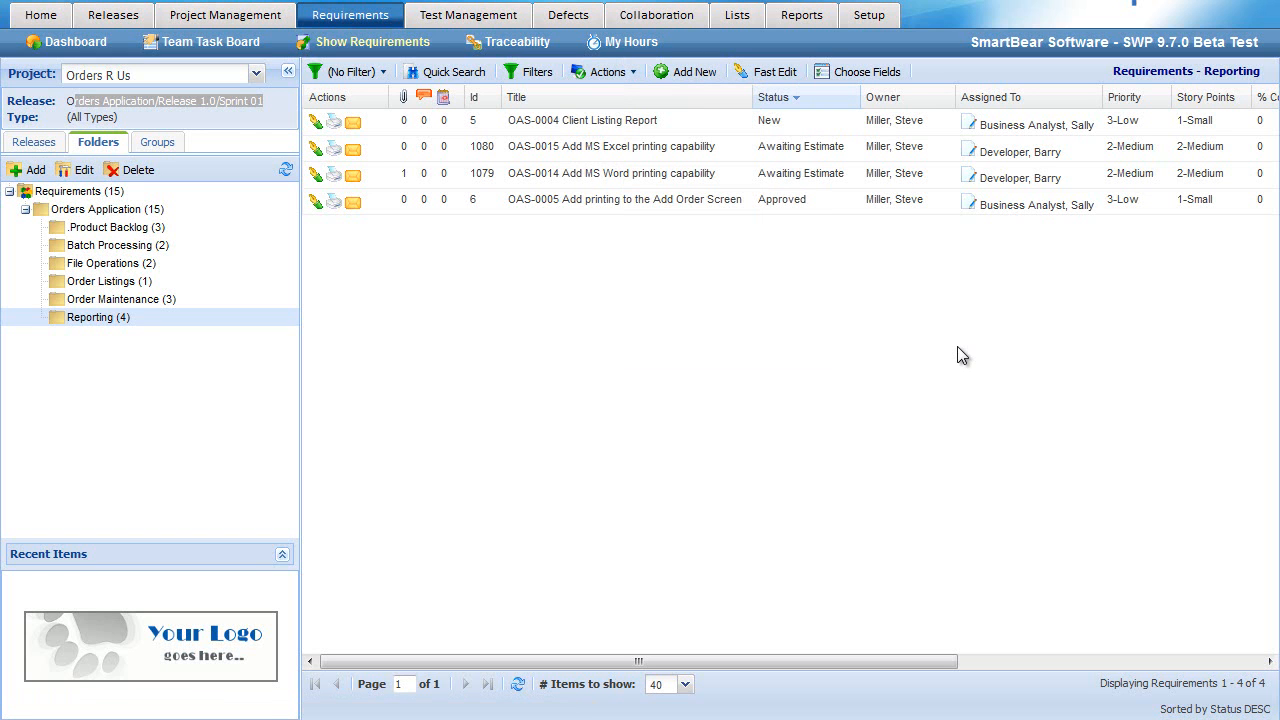
- Remove the Est Hours, Act Hours, Est Start Date and Est Finish Date fields from the requirements listing
left_click_drag(883, 661, 838, 660)
left_click(855, 73)
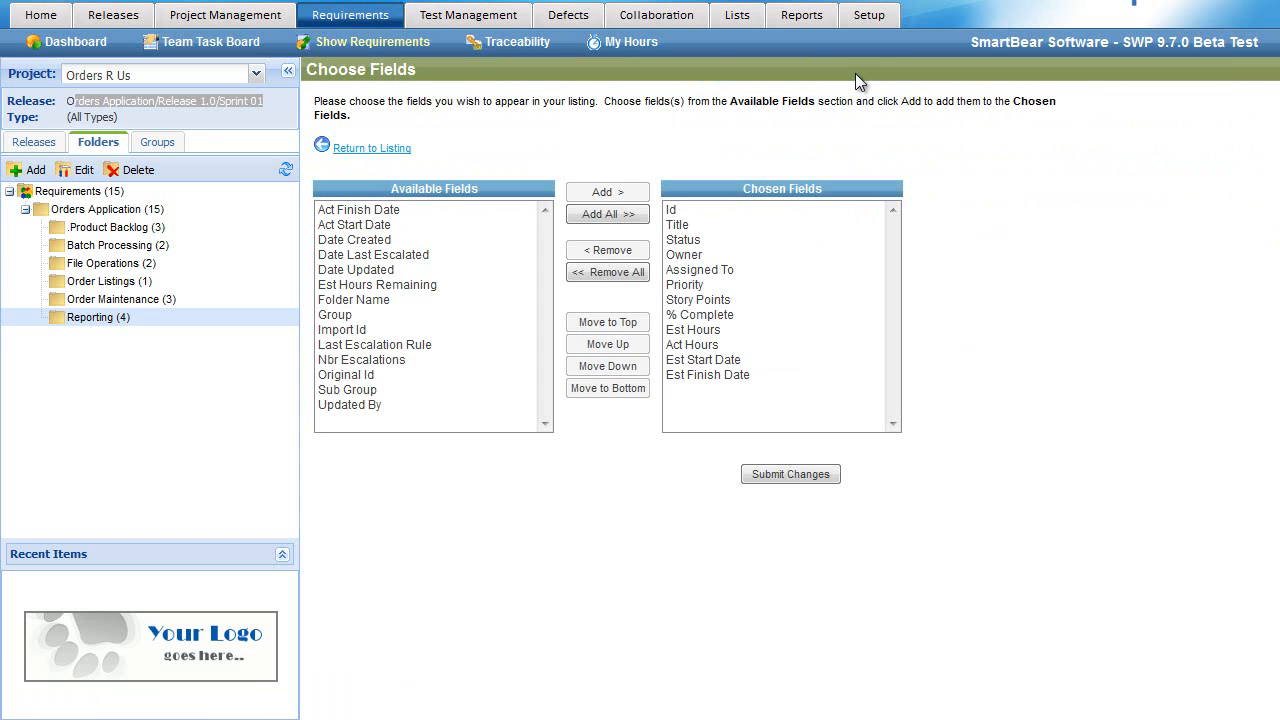
left_click_drag(734, 331, 722, 360)
left_click(625, 251)
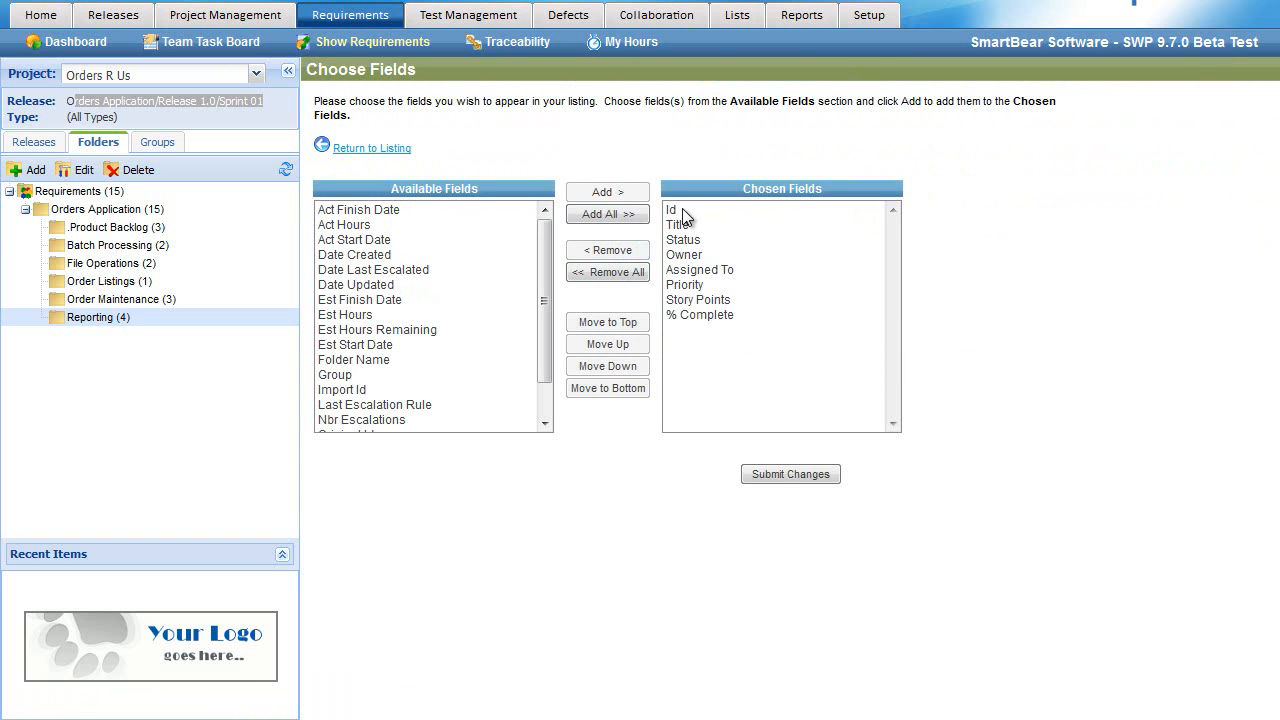
left_click(802, 476)
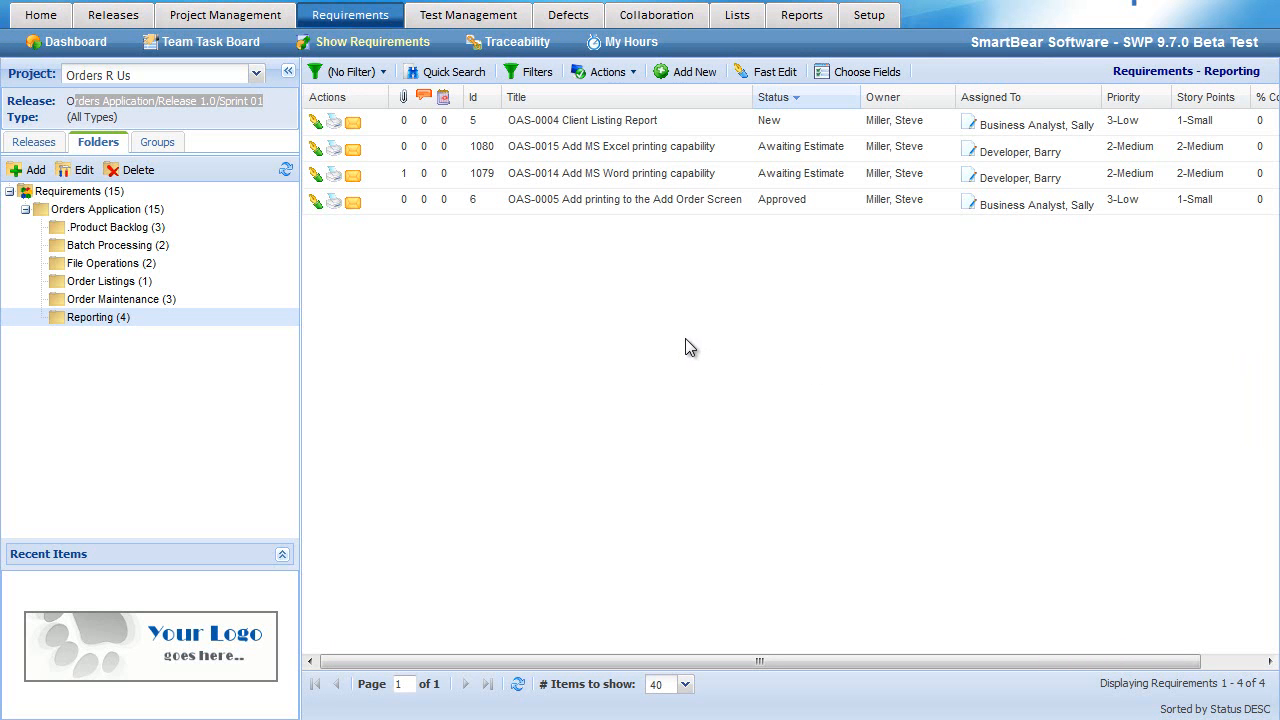
- Start an email about the MS Word printing requirement and fill in the recipient's e-mail address
left_click(334, 176)
left_click(357, 177)
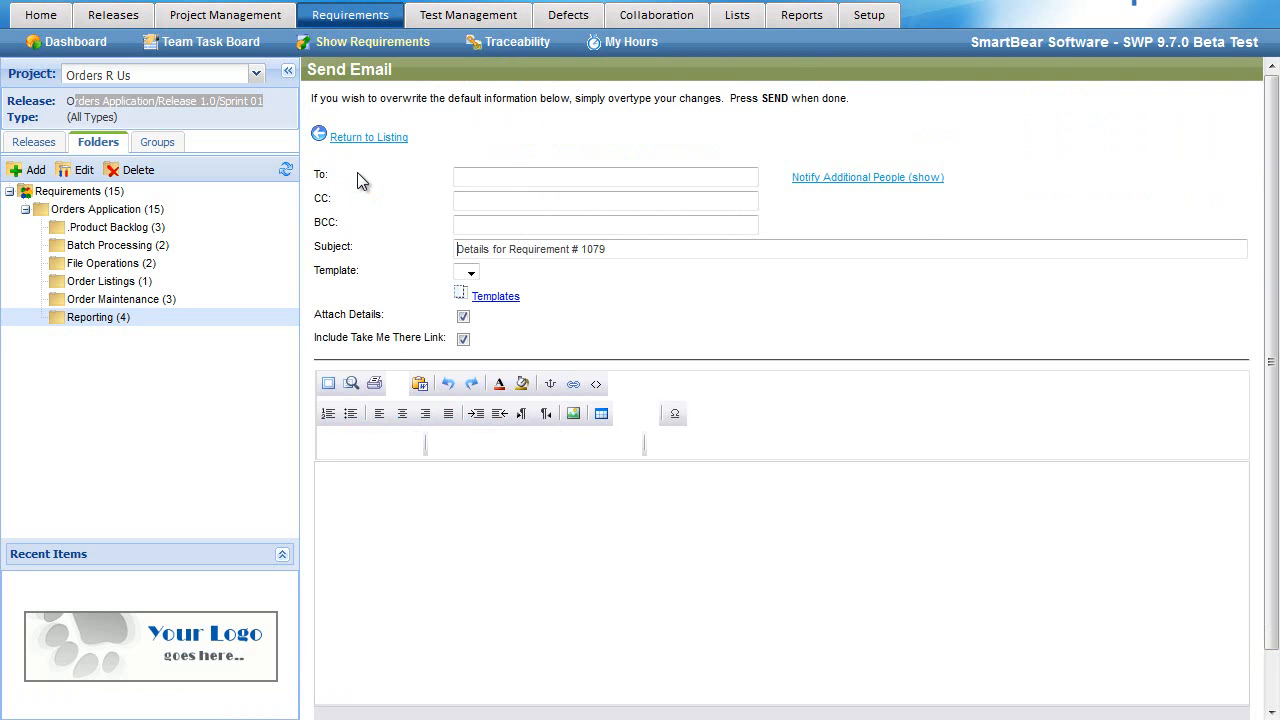
left_click(460, 177)
type("smiller")
key("Down")
key("Tab")
left_click(543, 539)
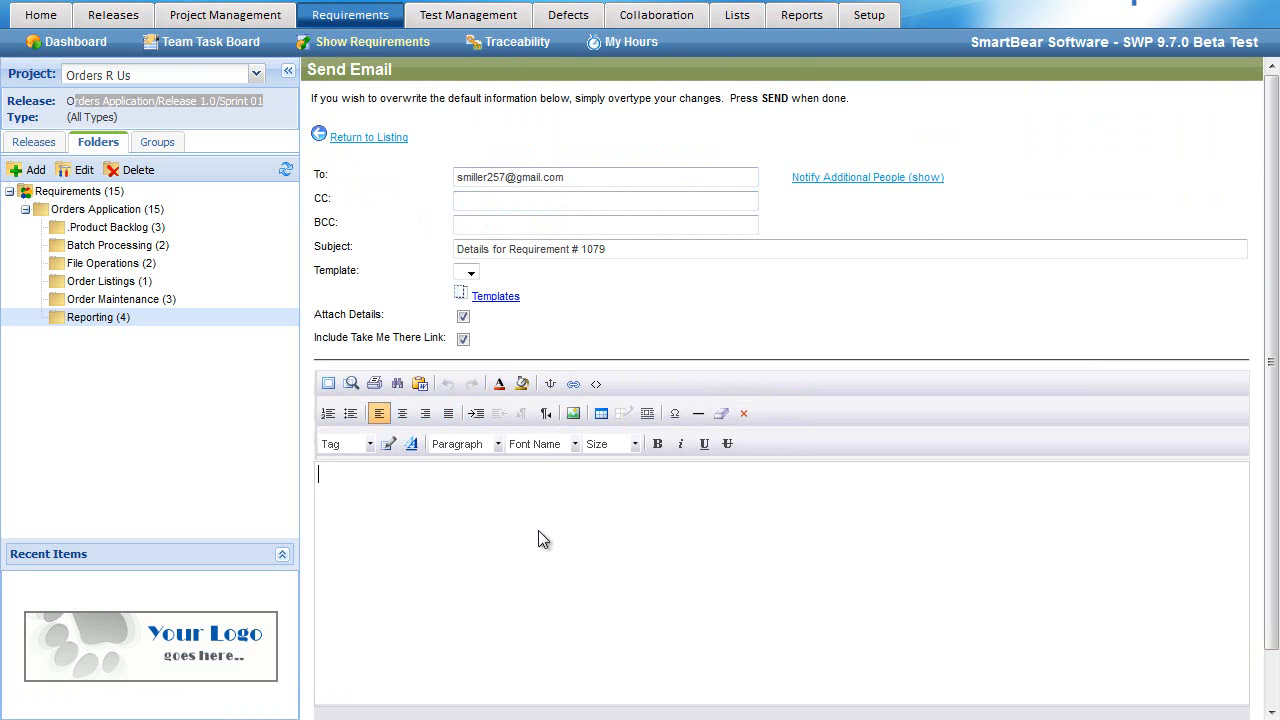
- Write "Please look at this requirement." as the message body, send the email and return to the requirements listing
type("Please look at this requirement.")
scroll(1272, 366, "down", 2)
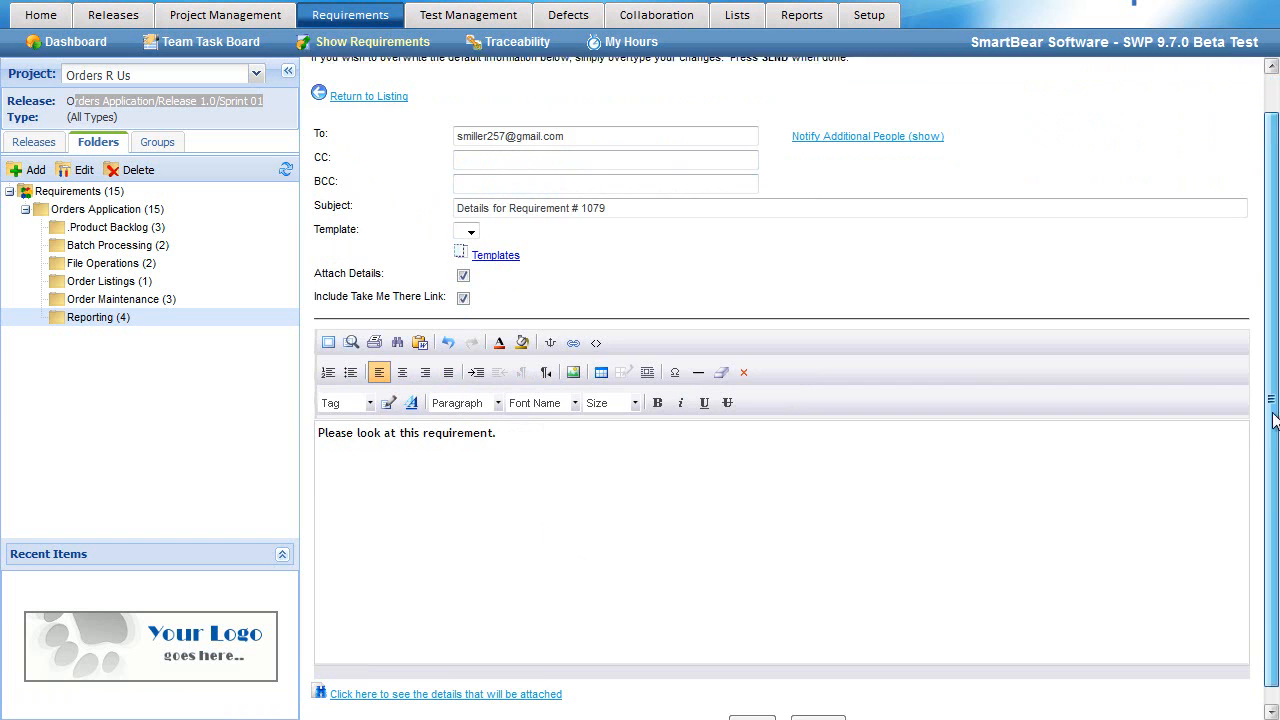
left_click(752, 707)
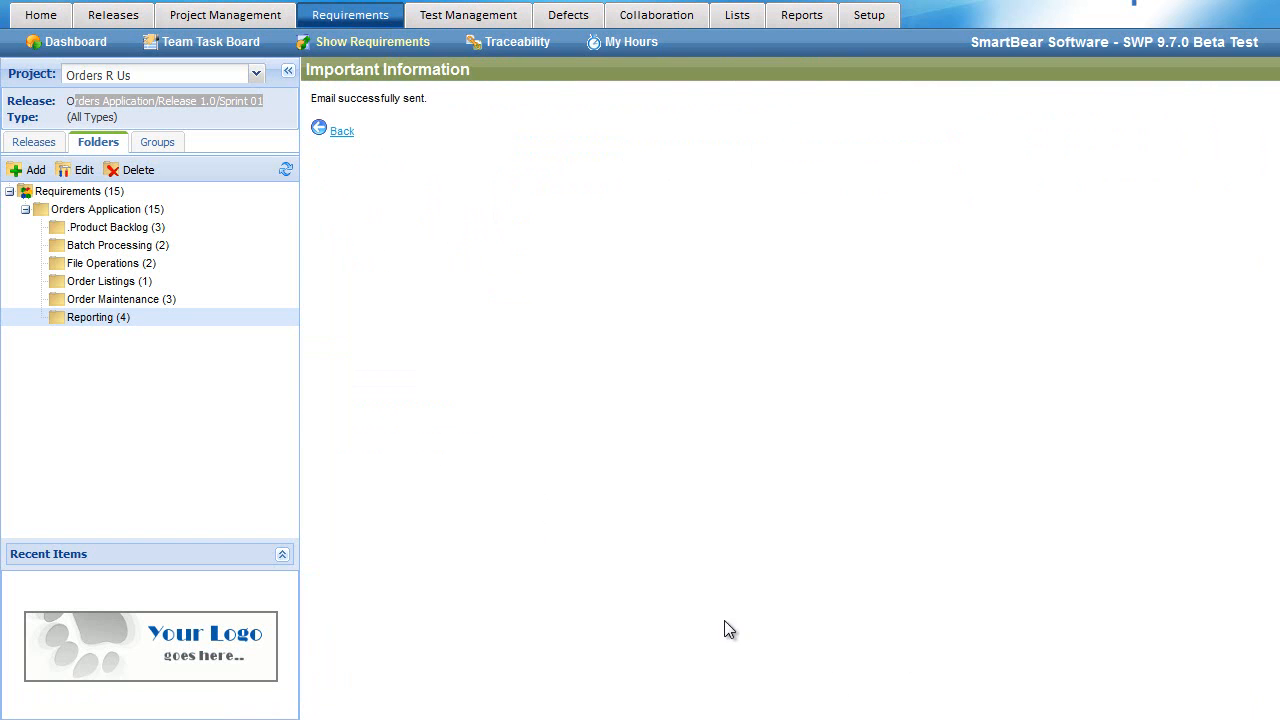
left_click(343, 134)
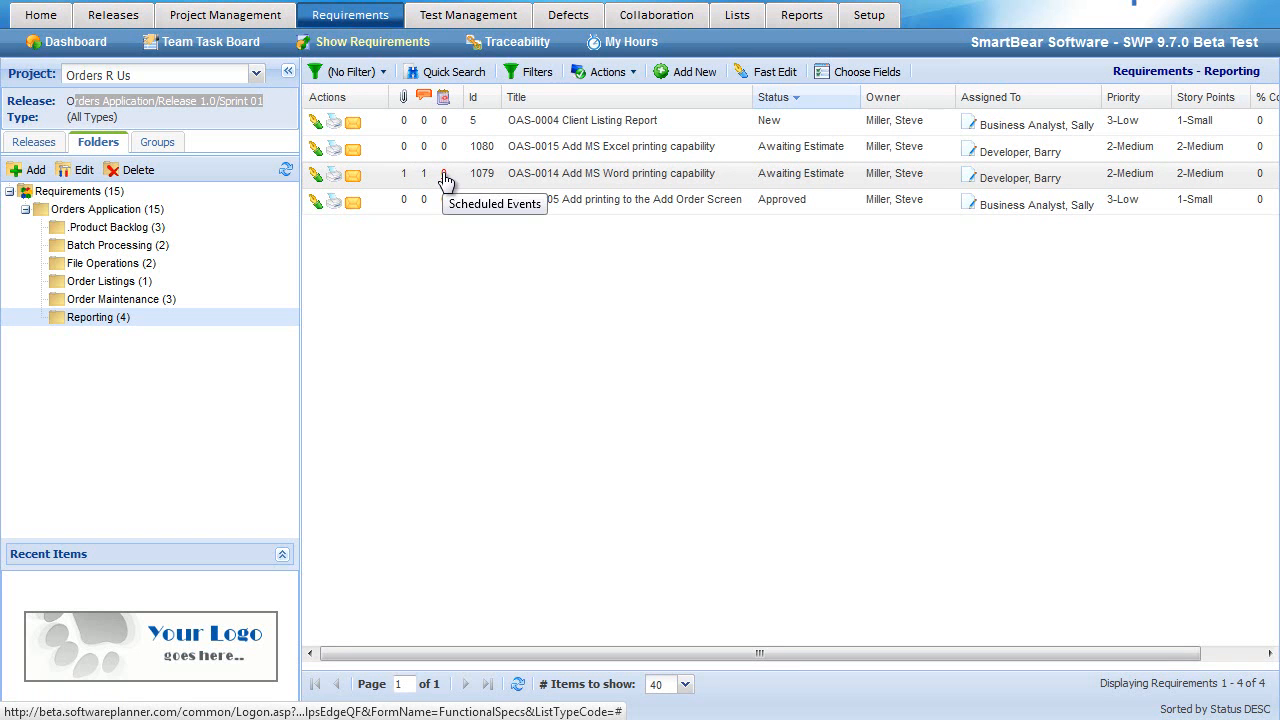
- Attach Functional Spec.pdf again to the MS Word printing requirement, replacing the existing file and saving the original as a prior version
left_click(404, 174)
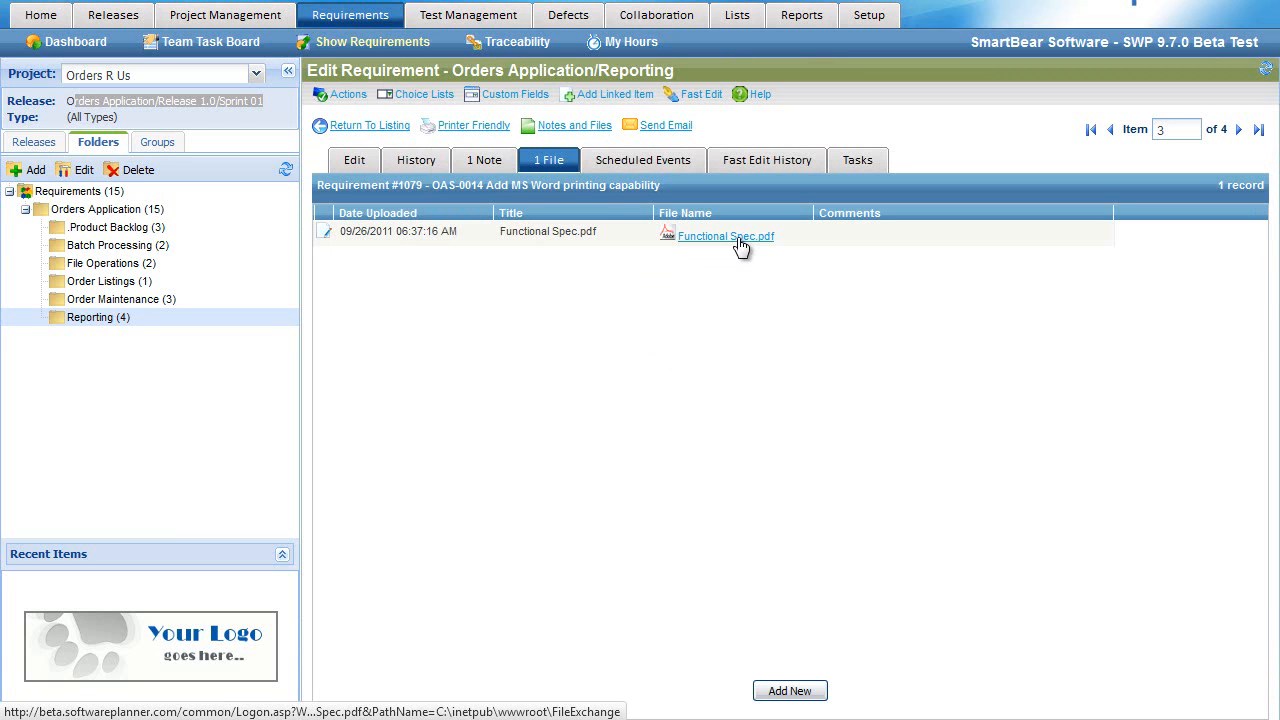
left_click(790, 690)
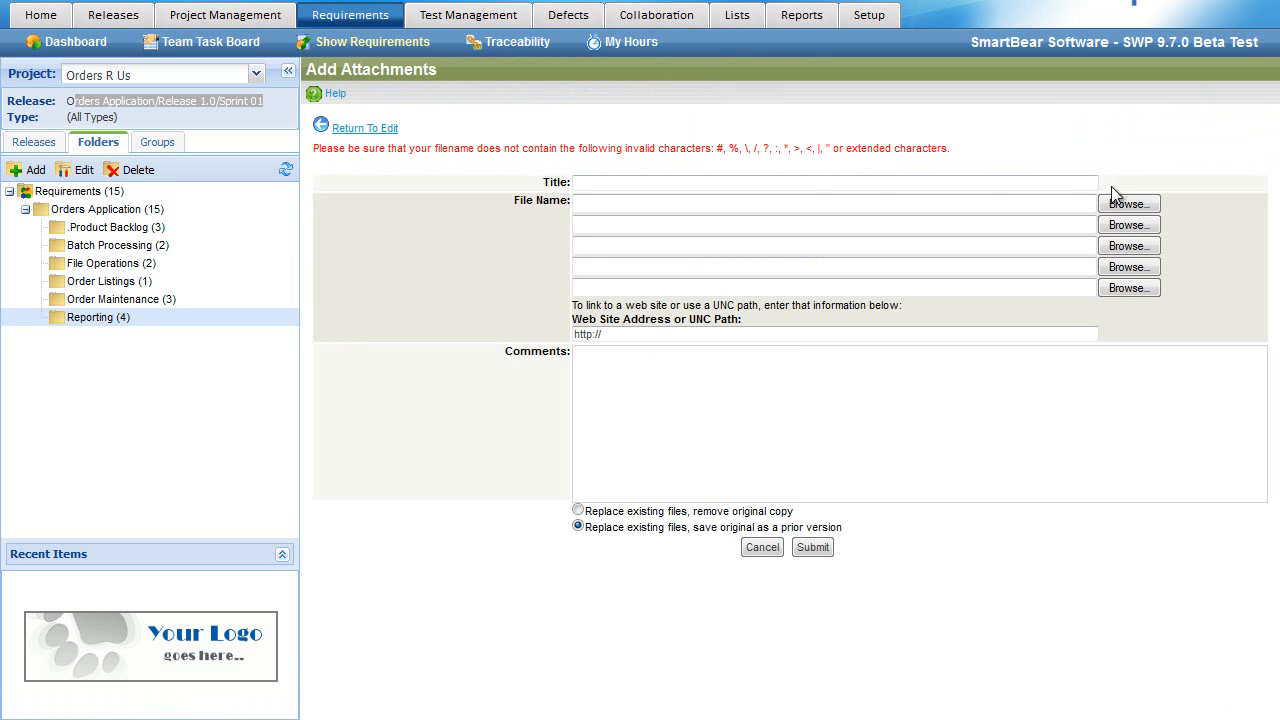
left_click(1130, 205)
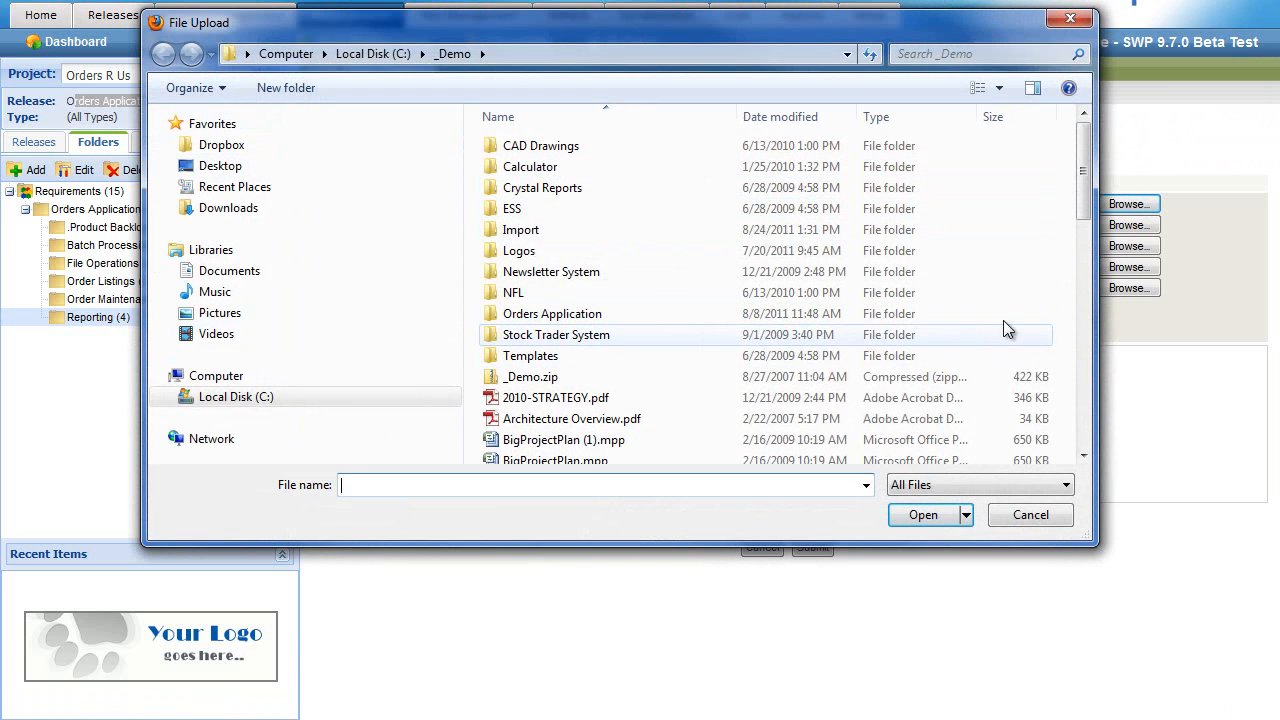
scroll(1040, 210, "down", 5)
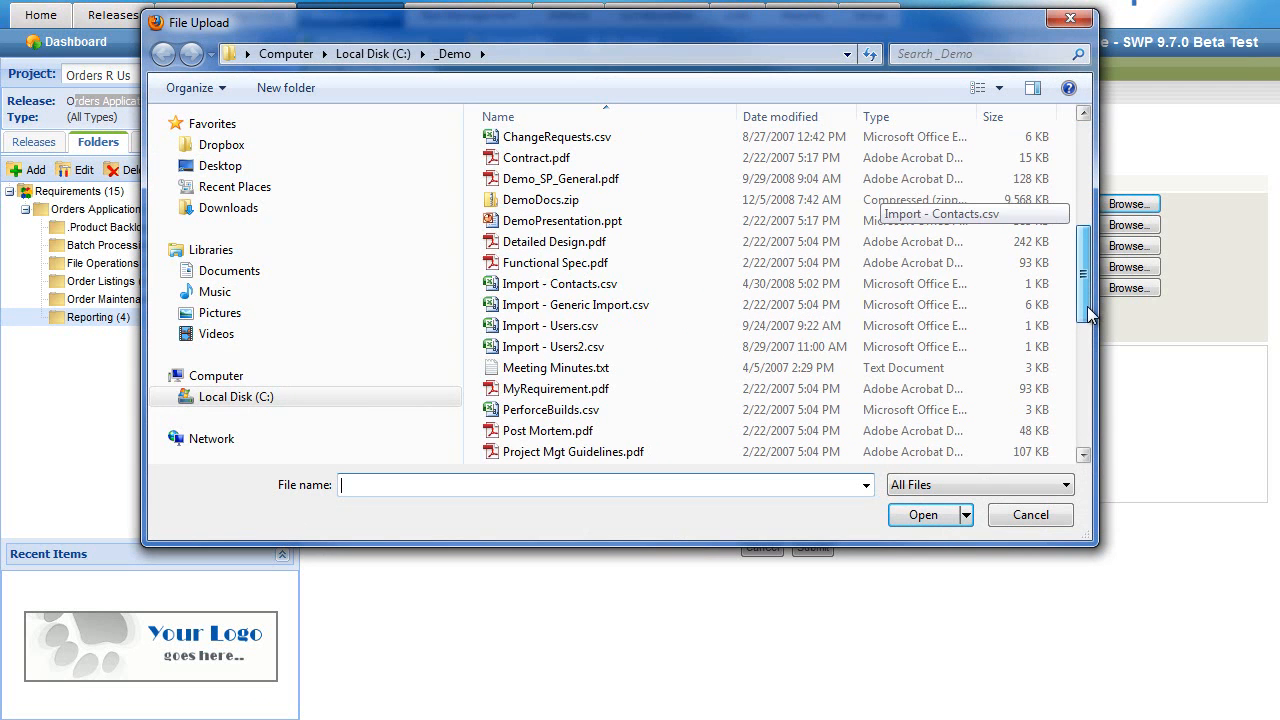
double_click(556, 262)
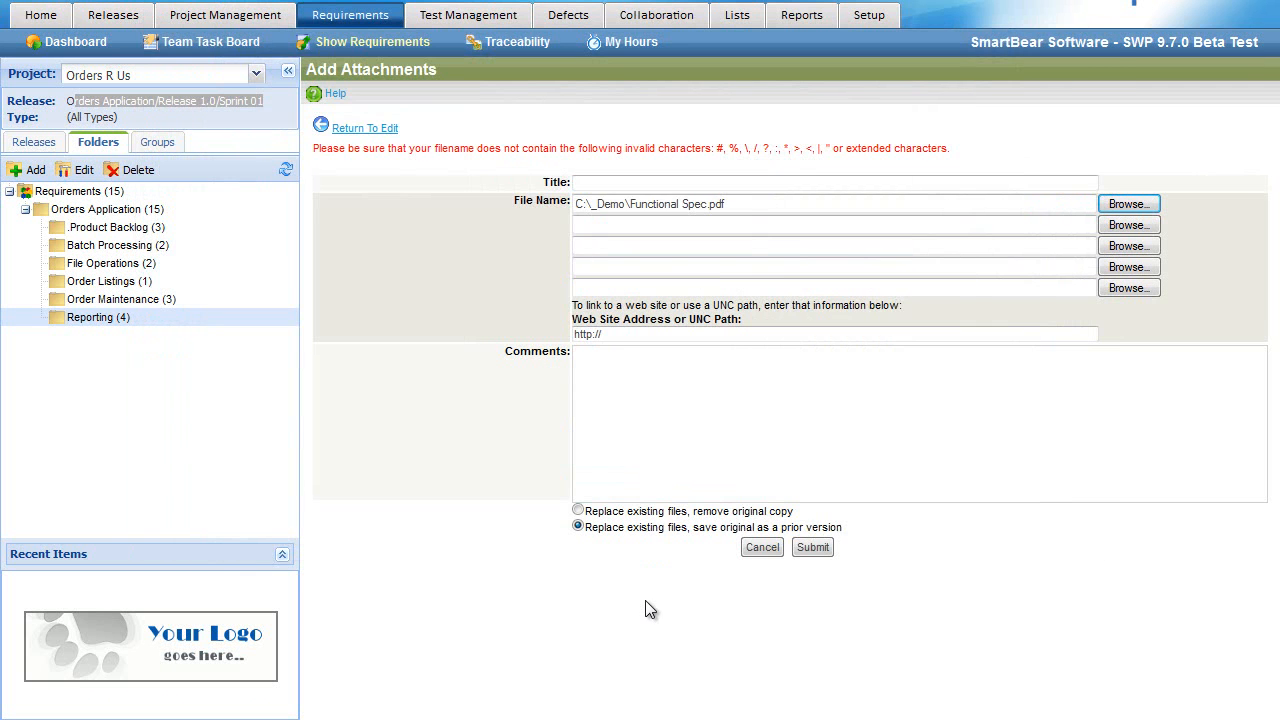
left_click_drag(598, 527, 838, 527)
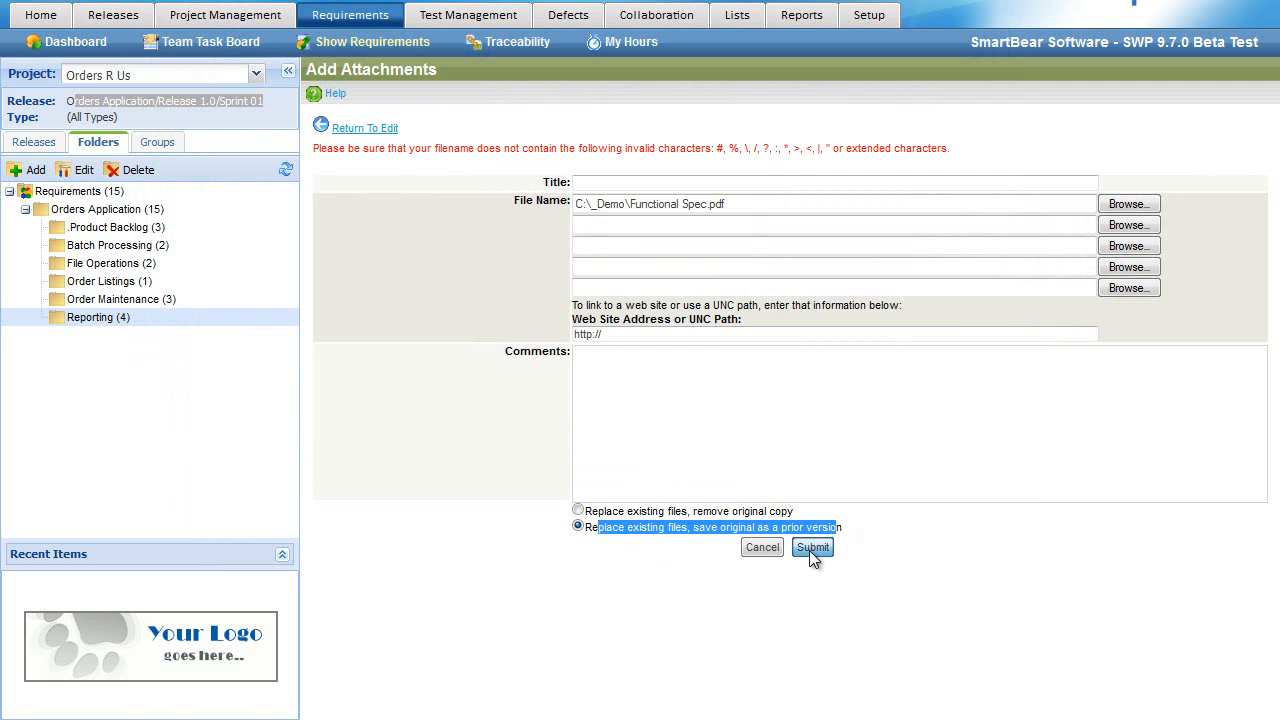
left_click(811, 549)
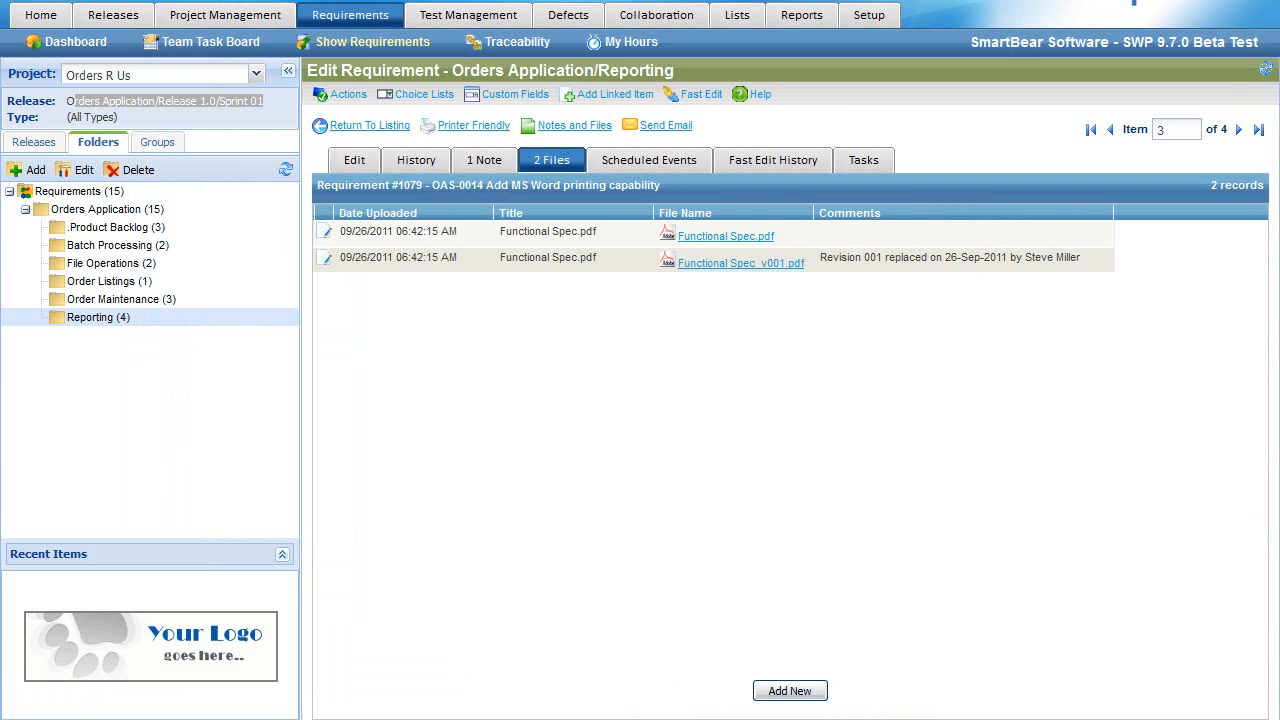
- Check the MS Word printing requirement's note, set its status to Awaiting Approval and save the requirement
left_click(490, 163)
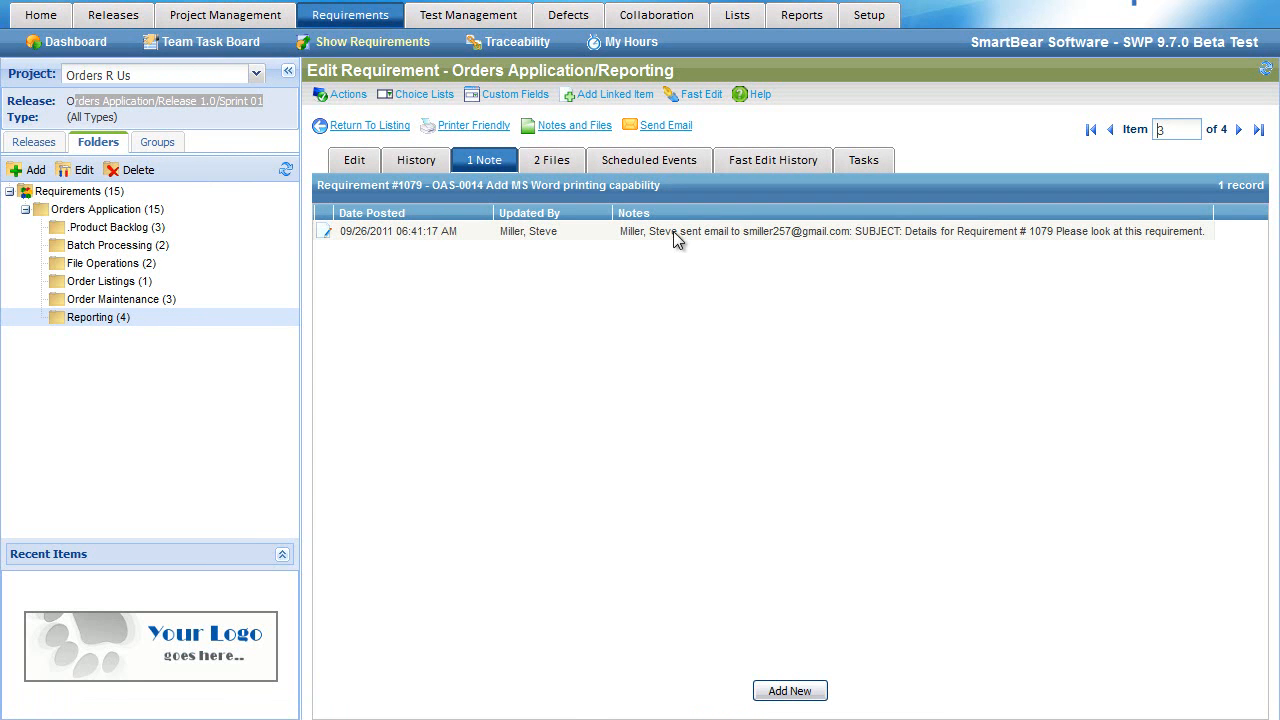
left_click(355, 163)
left_click(996, 245)
left_click(985, 290)
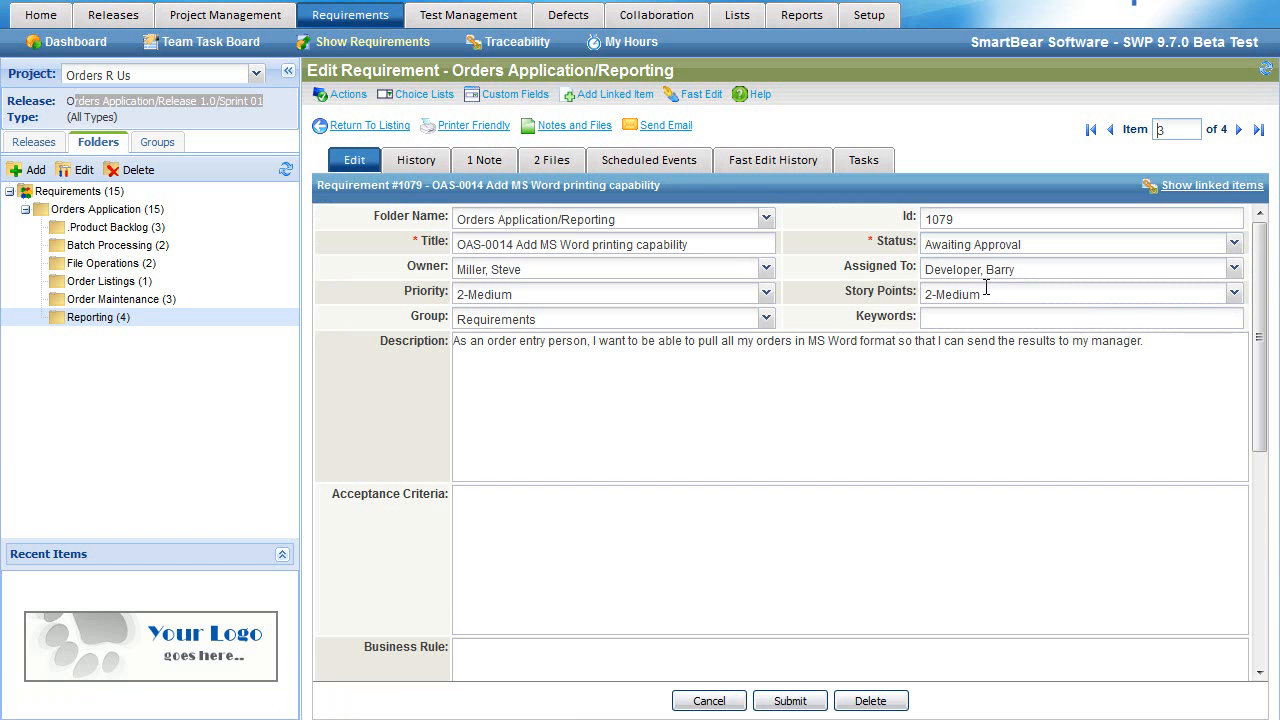
left_click(789, 700)
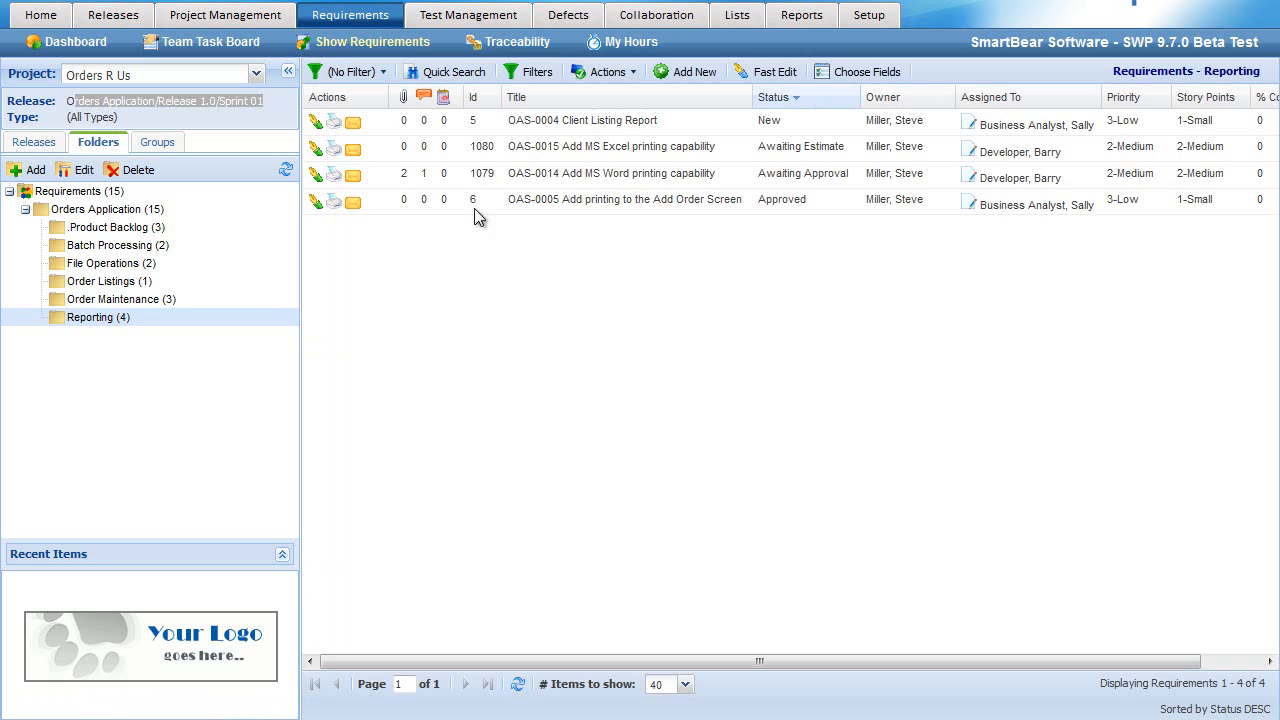
- Review the MS Word printing requirement's change history and move the Assigned To column ahead of Status in the listing
left_click(643, 180)
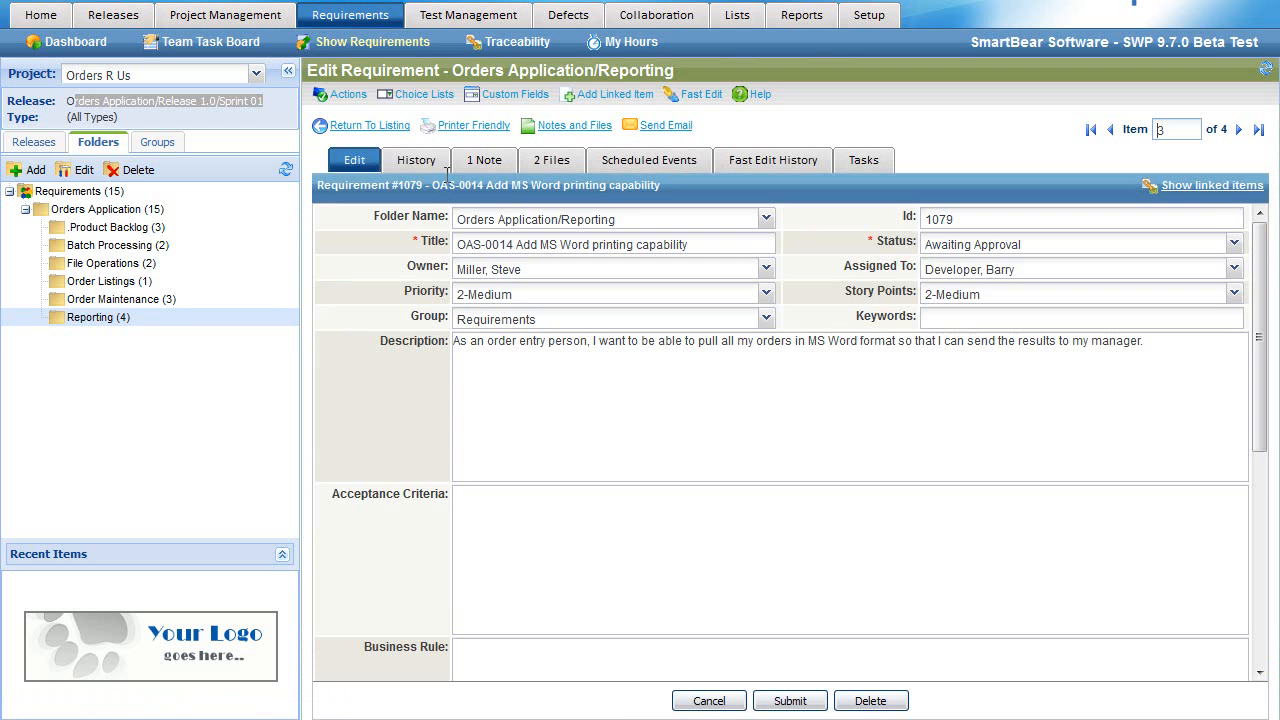
left_click(431, 166)
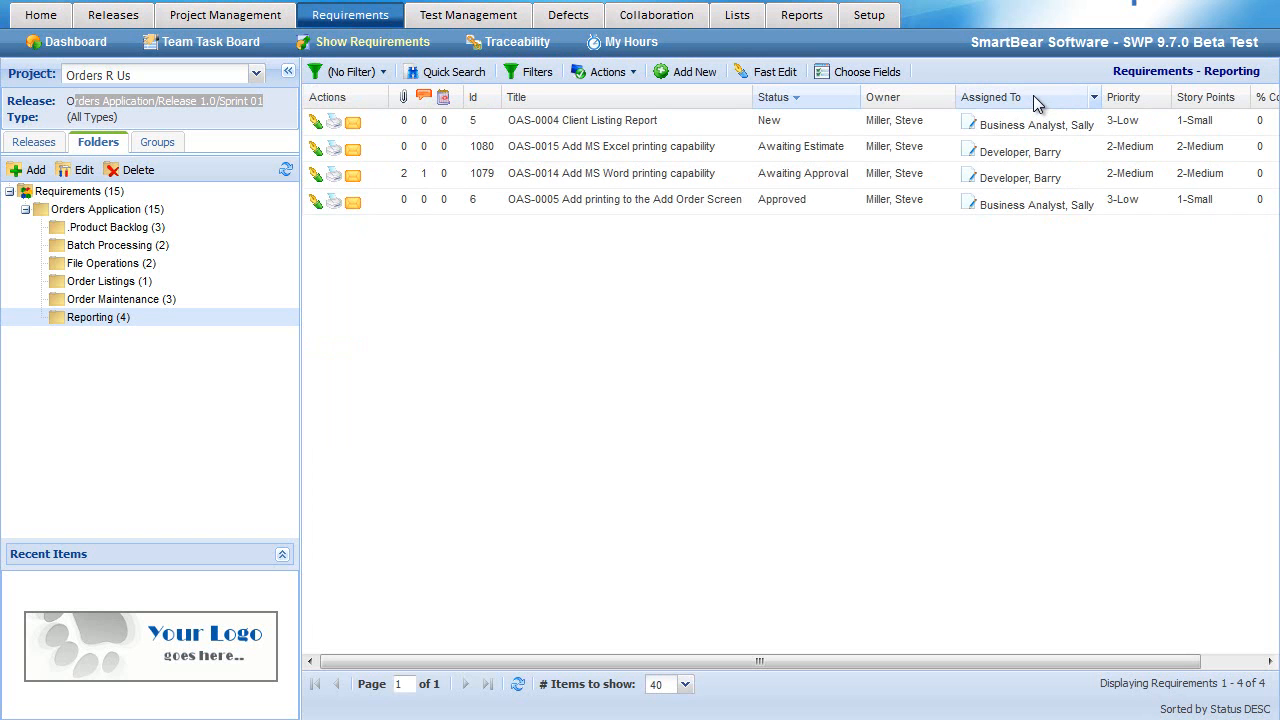
left_click_drag(1033, 95, 775, 105)
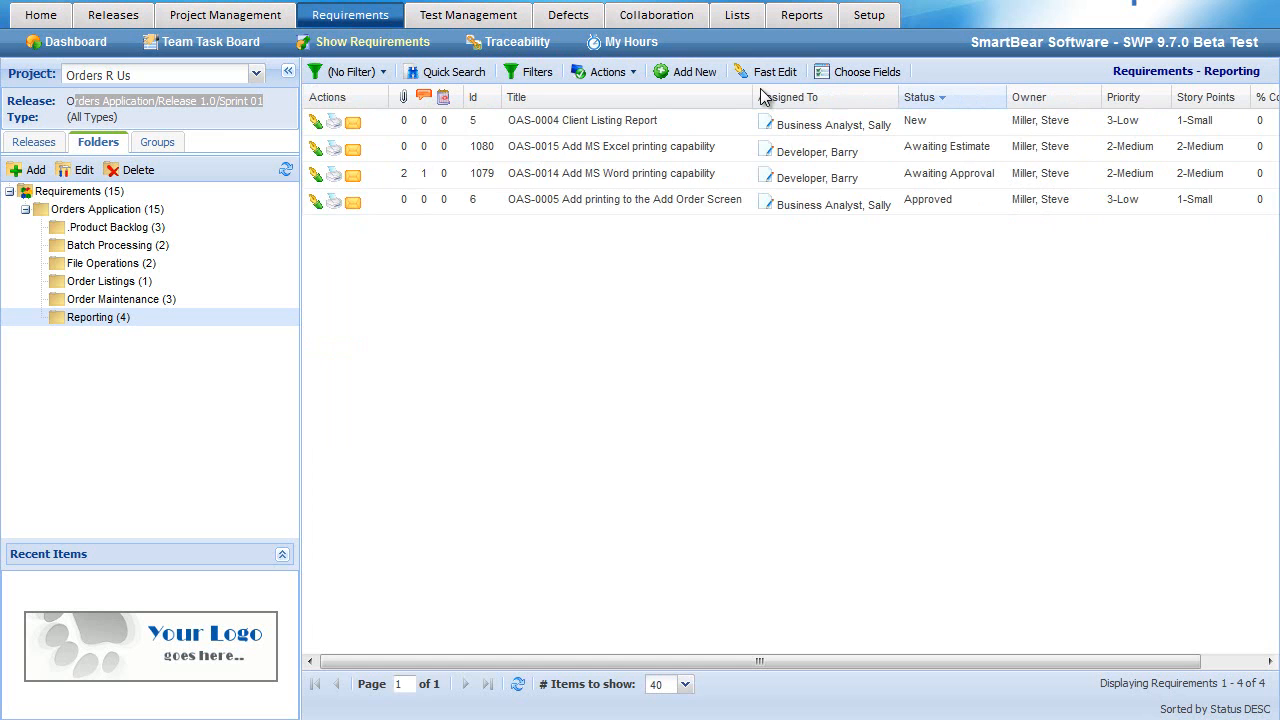
- Send the assigned developer a status request email for the MS Word printing requirement and return to the listing
left_click(768, 178)
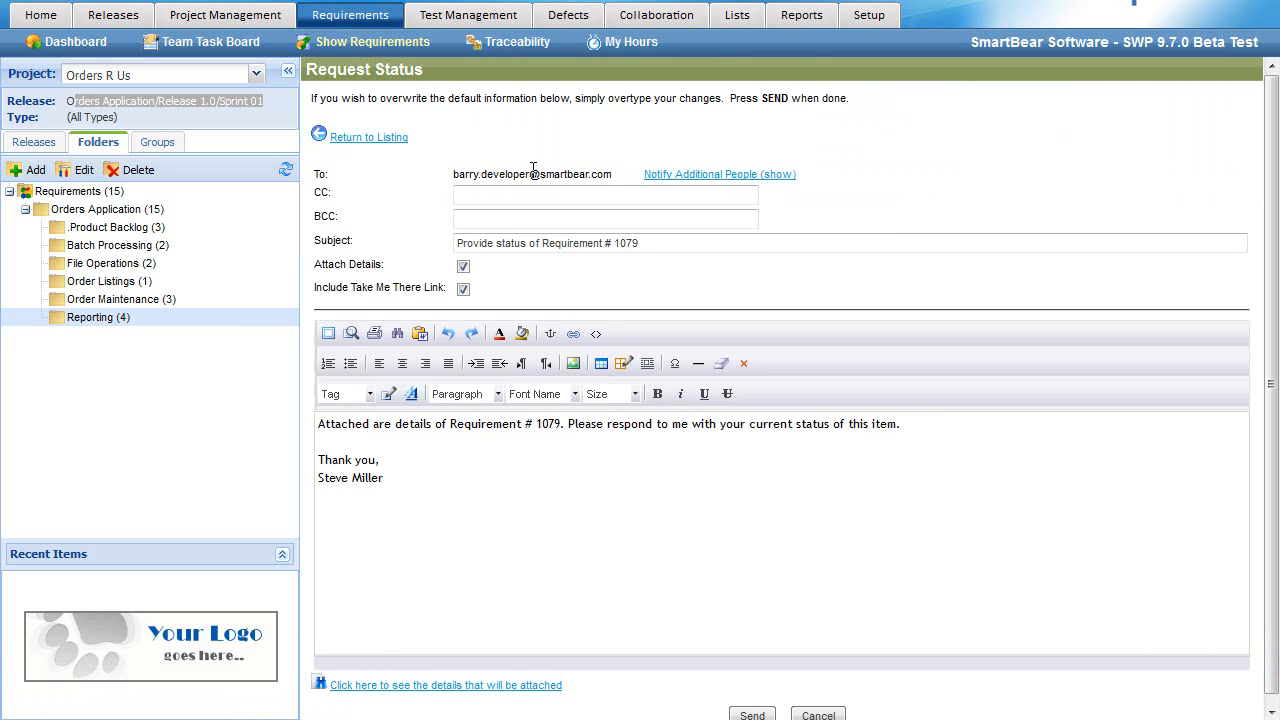
left_click_drag(671, 243, 400, 228)
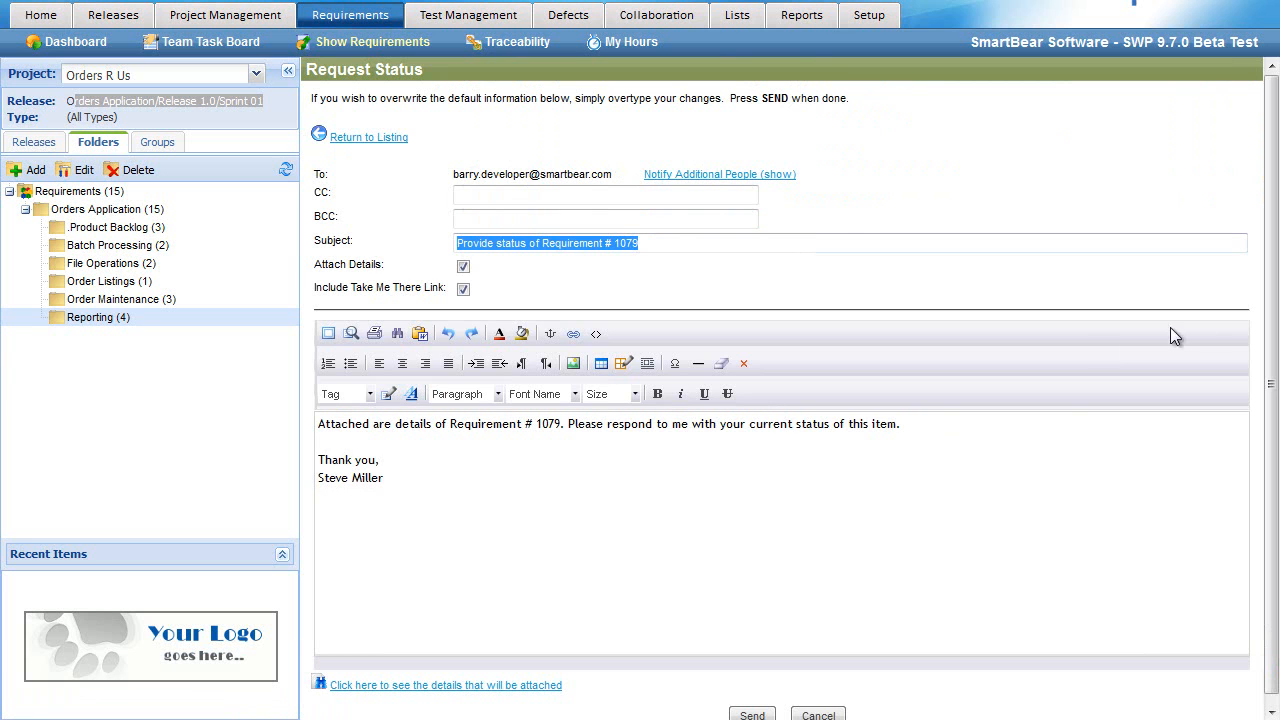
left_click_drag(1271, 356, 1271, 385)
left_click(752, 707)
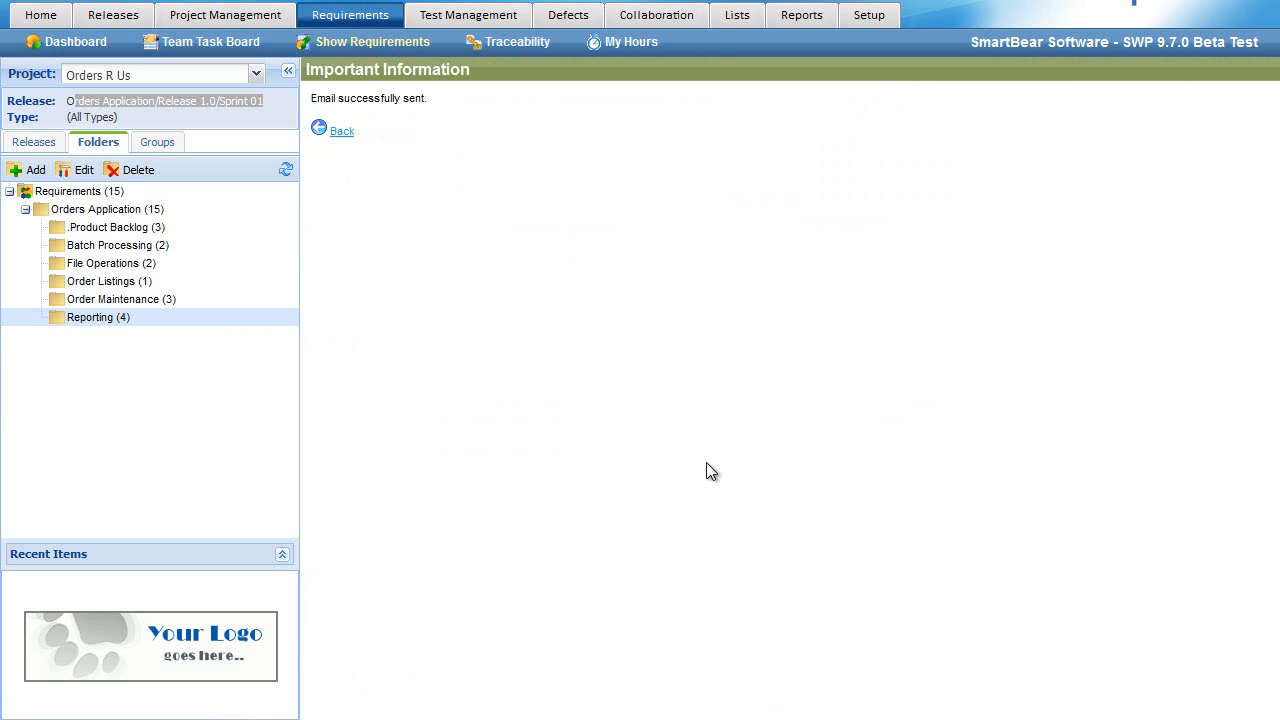
left_click(341, 134)
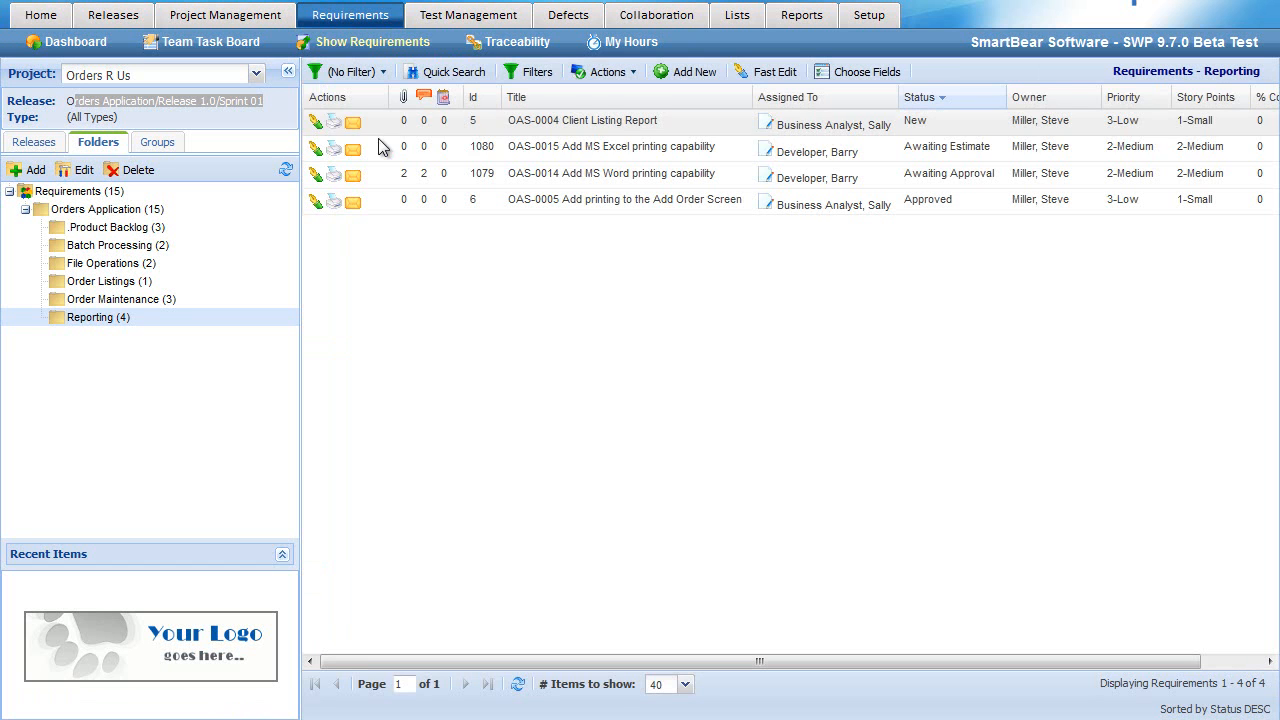
- Examine the MS Word printing requirement's notes and the status choices available from Awaiting Approval
left_click(425, 177)
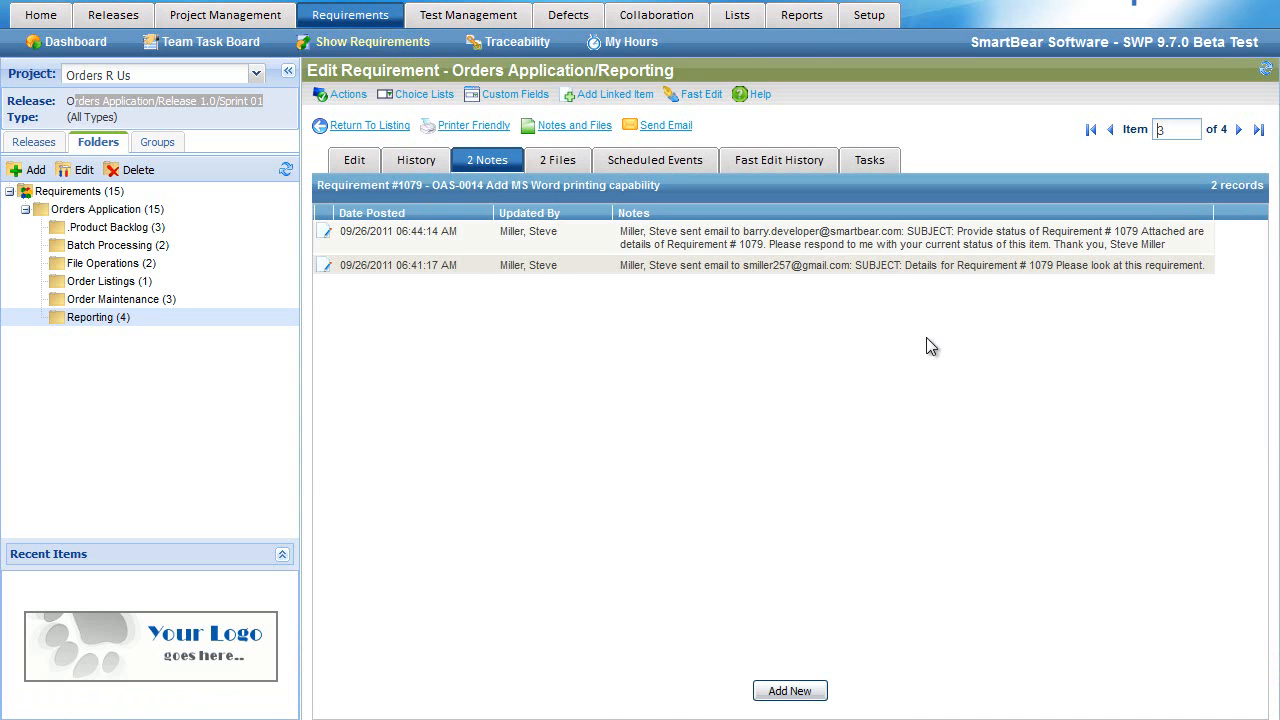
left_click(354, 160)
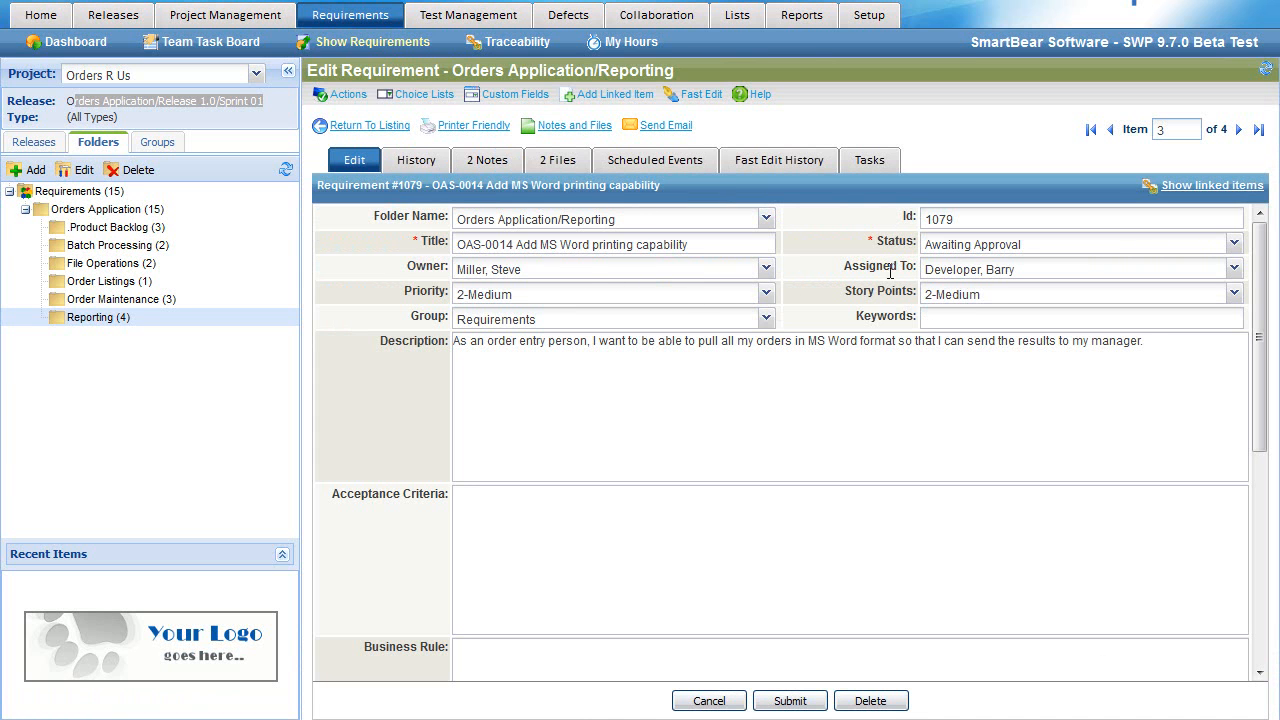
left_click(970, 244)
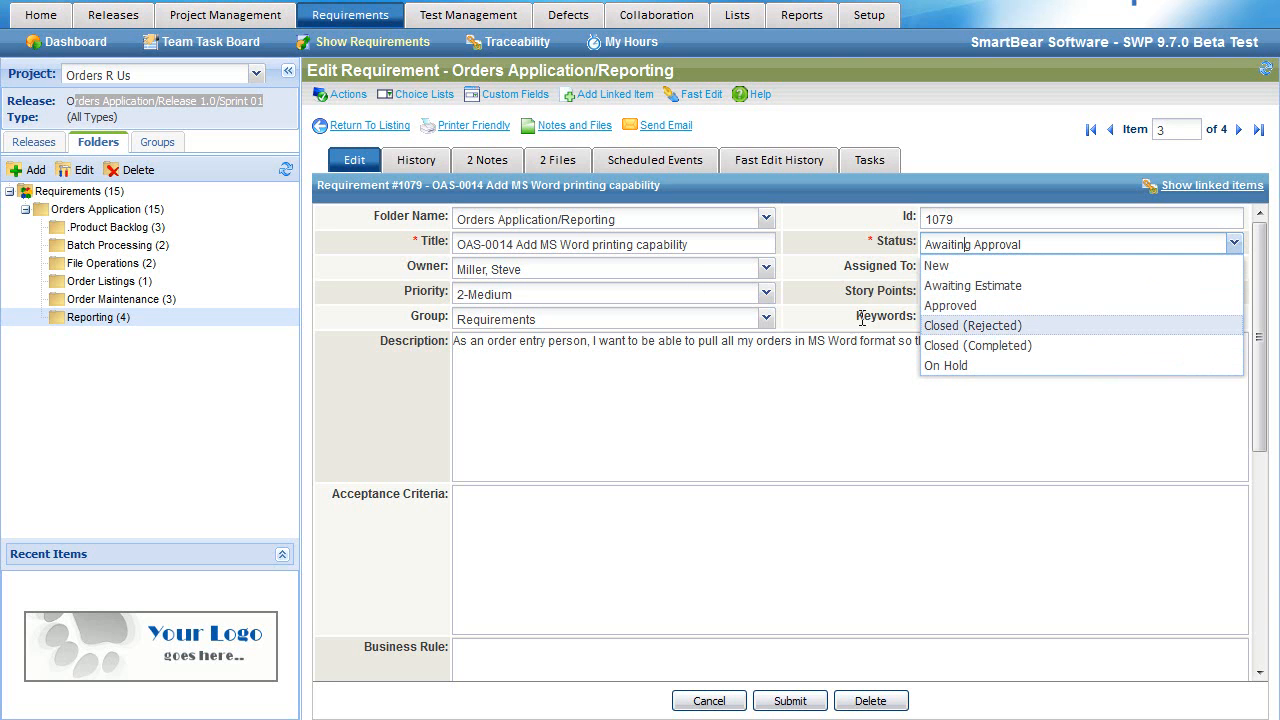
left_click(370, 318)
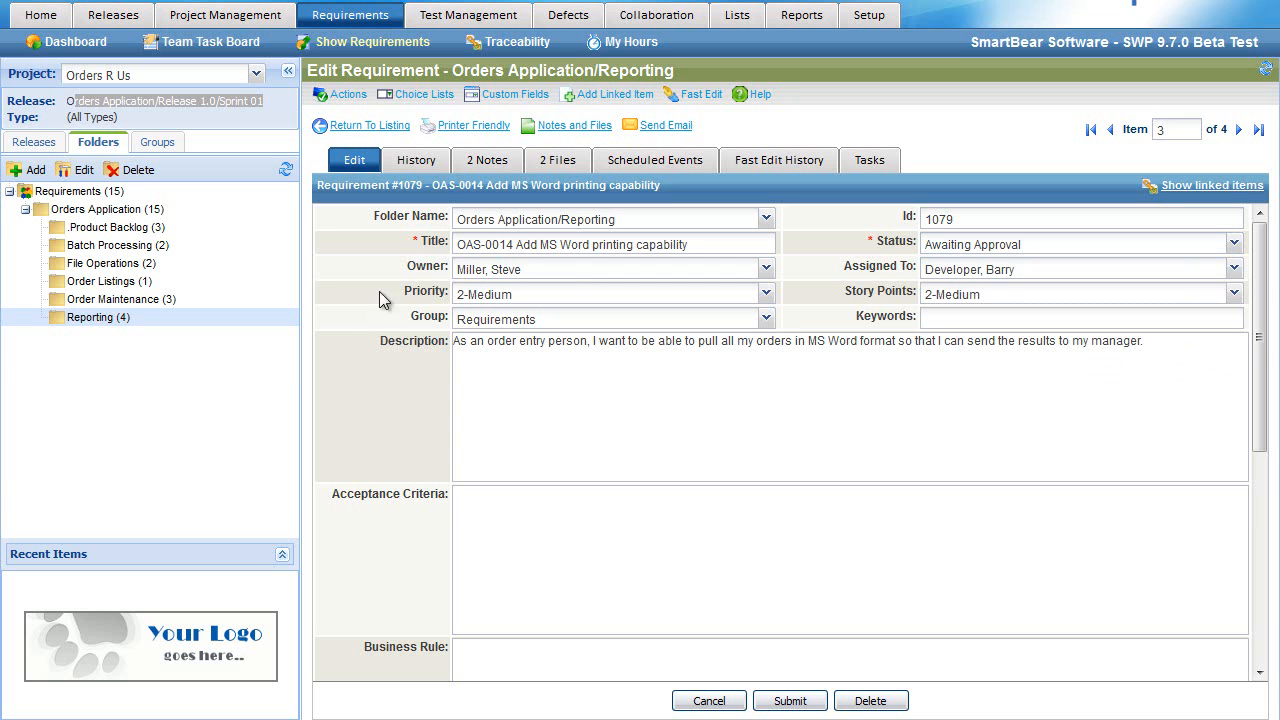
- Open the requirement choice lists and examine the Status Codes list
left_click(424, 95)
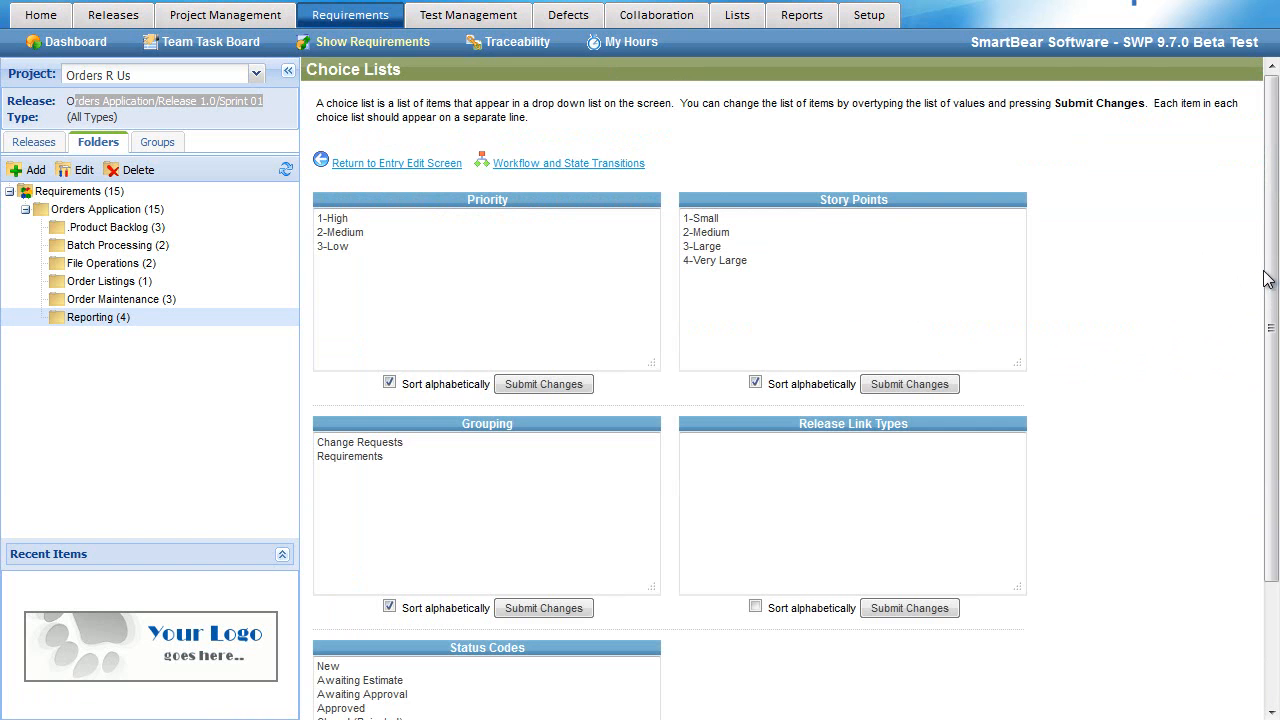
left_click_drag(1271, 288, 1271, 420)
left_click_drag(390, 606, 307, 503)
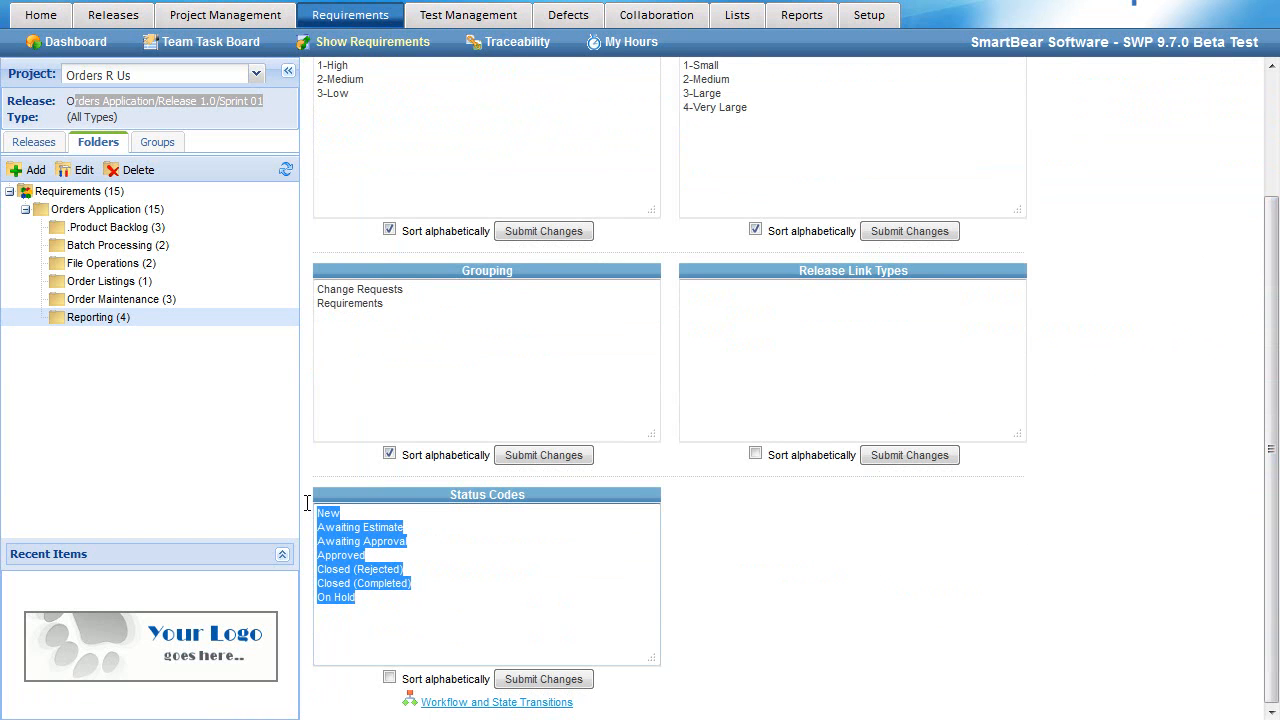
- Open Workflow and State Transitions and examine the New status's allowed transitions and automatic assignment options
left_click(497, 703)
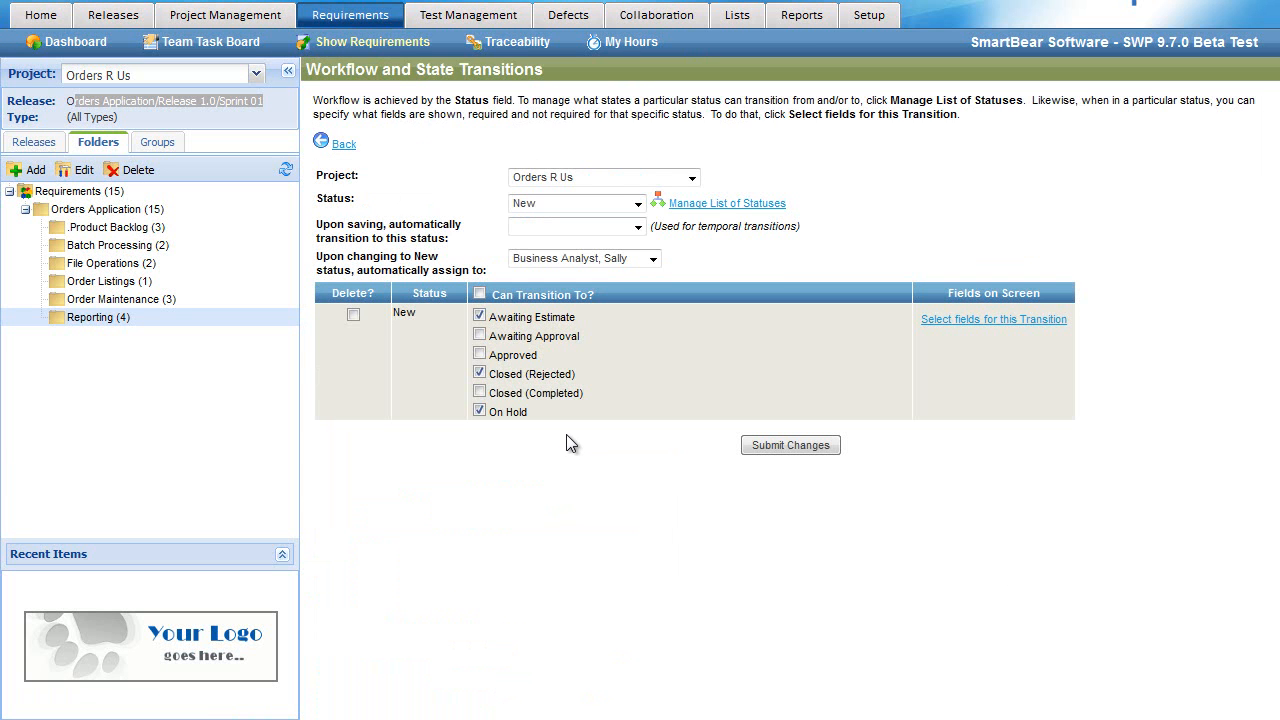
left_click_drag(416, 315, 393, 316)
left_click_drag(497, 318, 576, 319)
left_click_drag(498, 374, 527, 412)
left_click(653, 262)
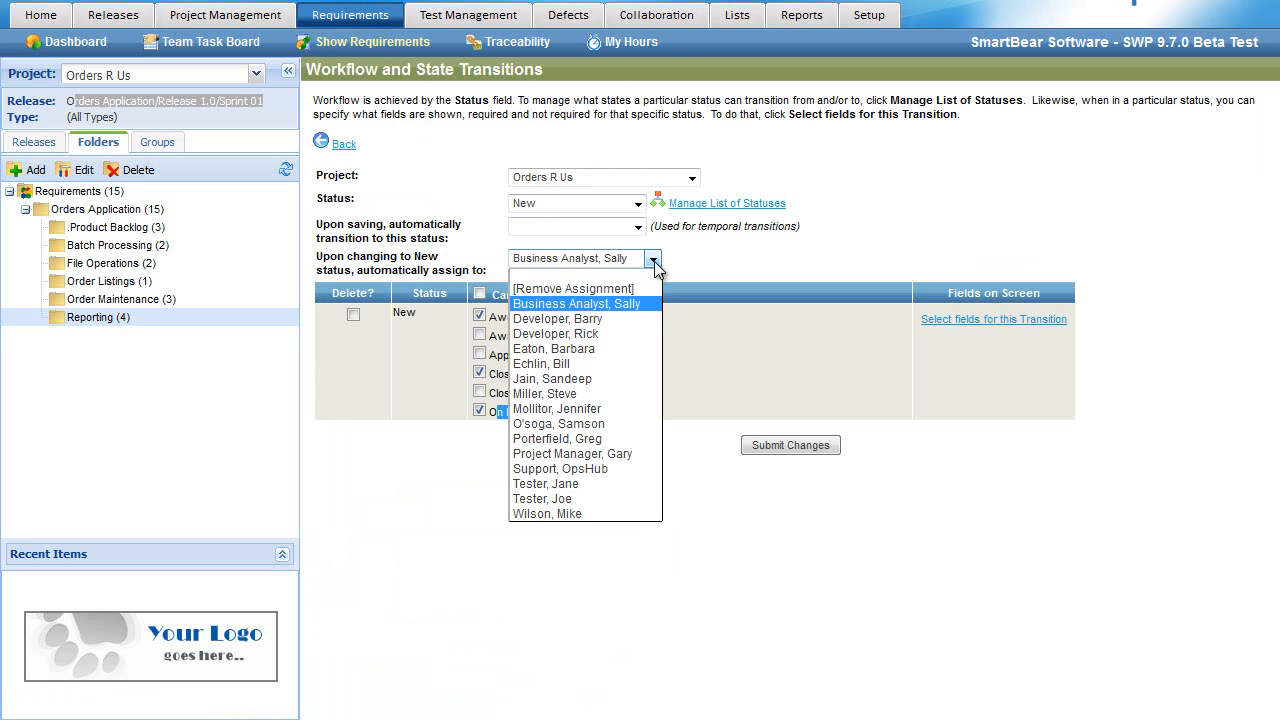
left_click(749, 266)
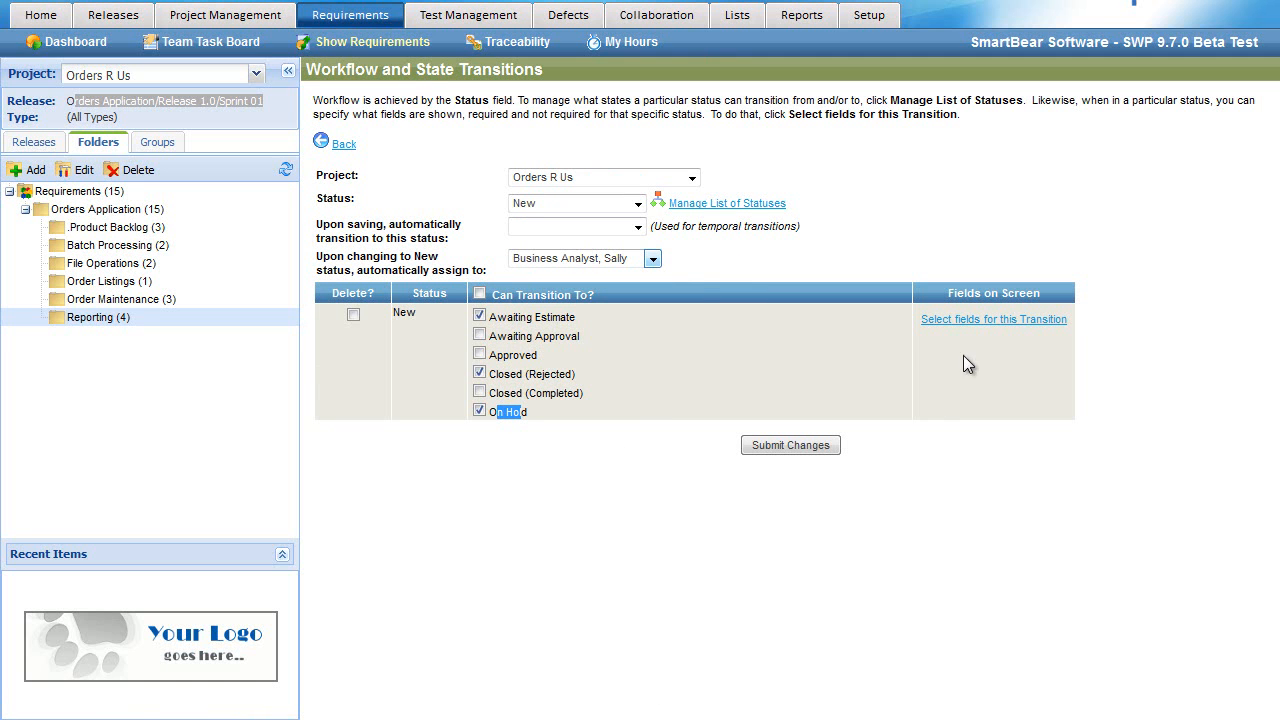
- Display the field settings for the New status transition and set the Owner and Assigned To fields to Hidden
left_click(978, 320)
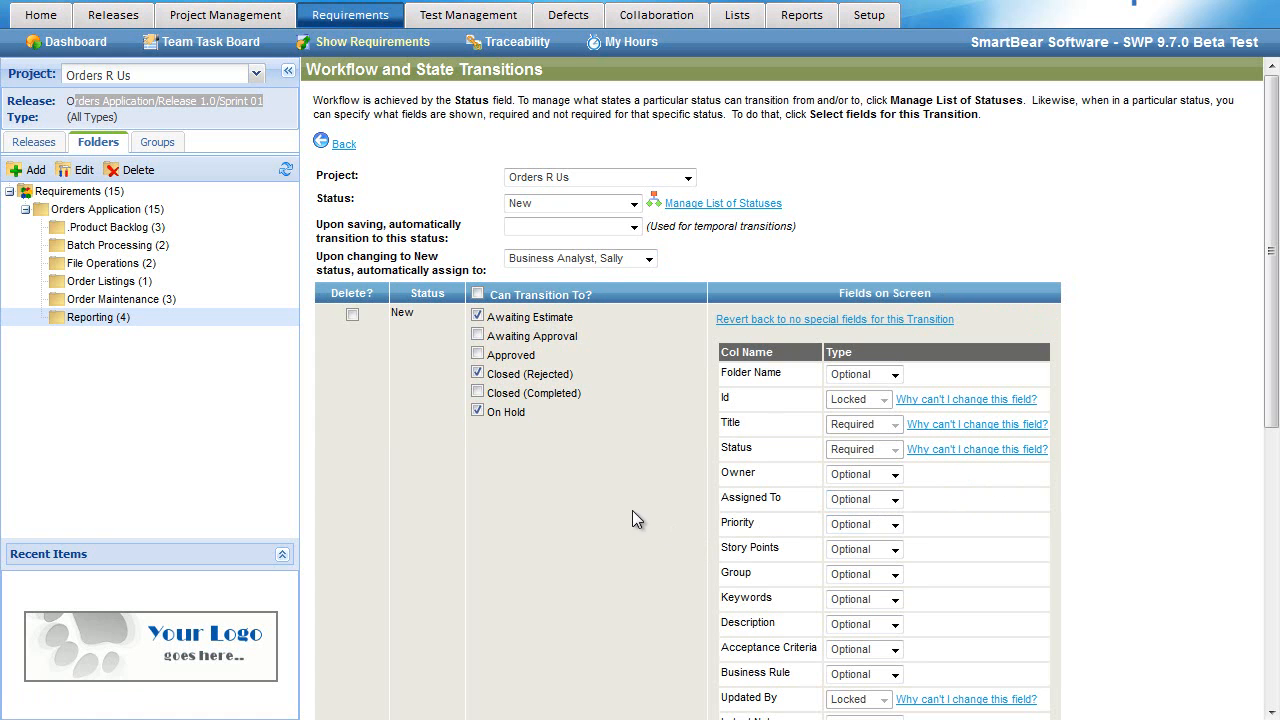
left_click_drag(415, 311, 399, 312)
left_click(868, 484)
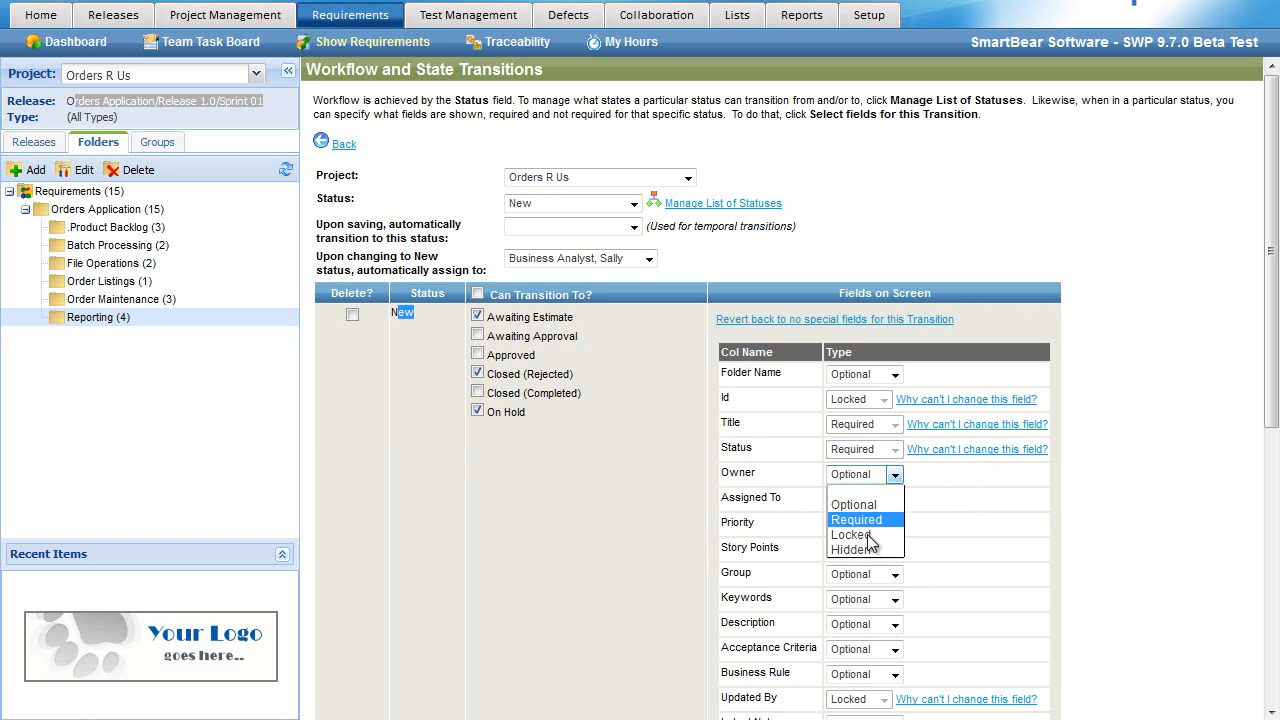
left_click(860, 550)
left_click(890, 499)
left_click(862, 576)
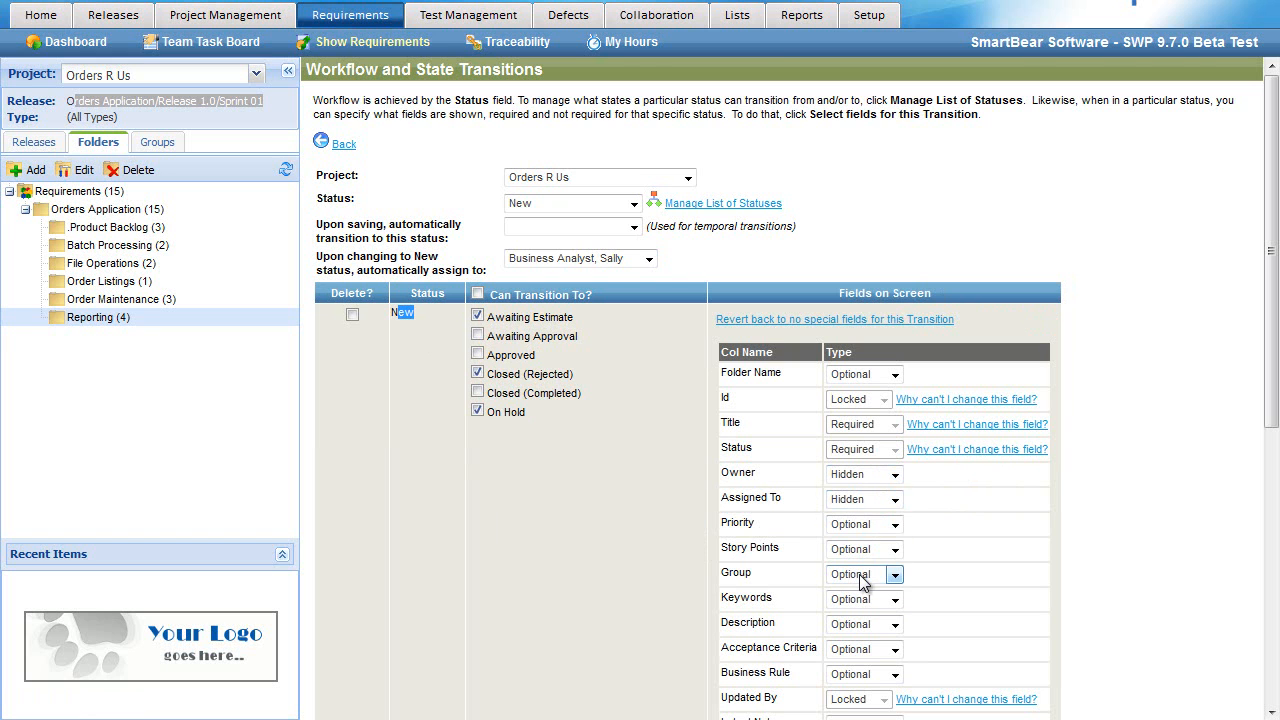
left_click(892, 525)
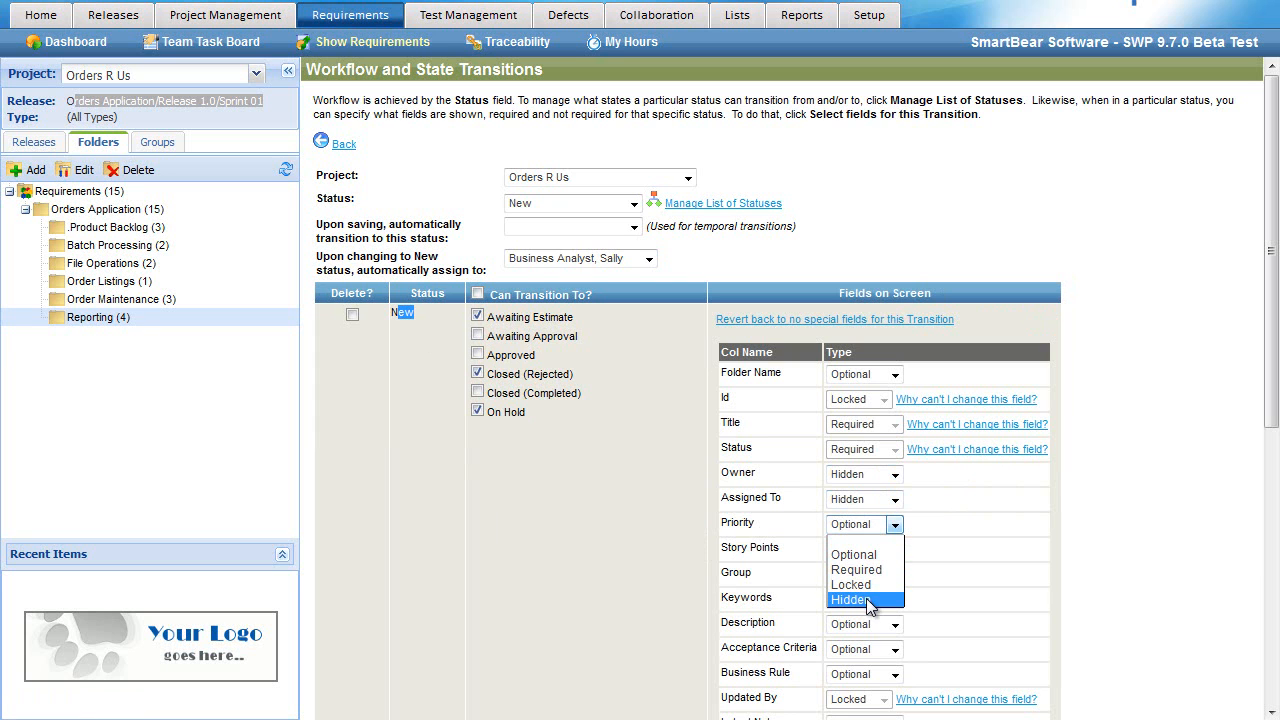
left_click(796, 604)
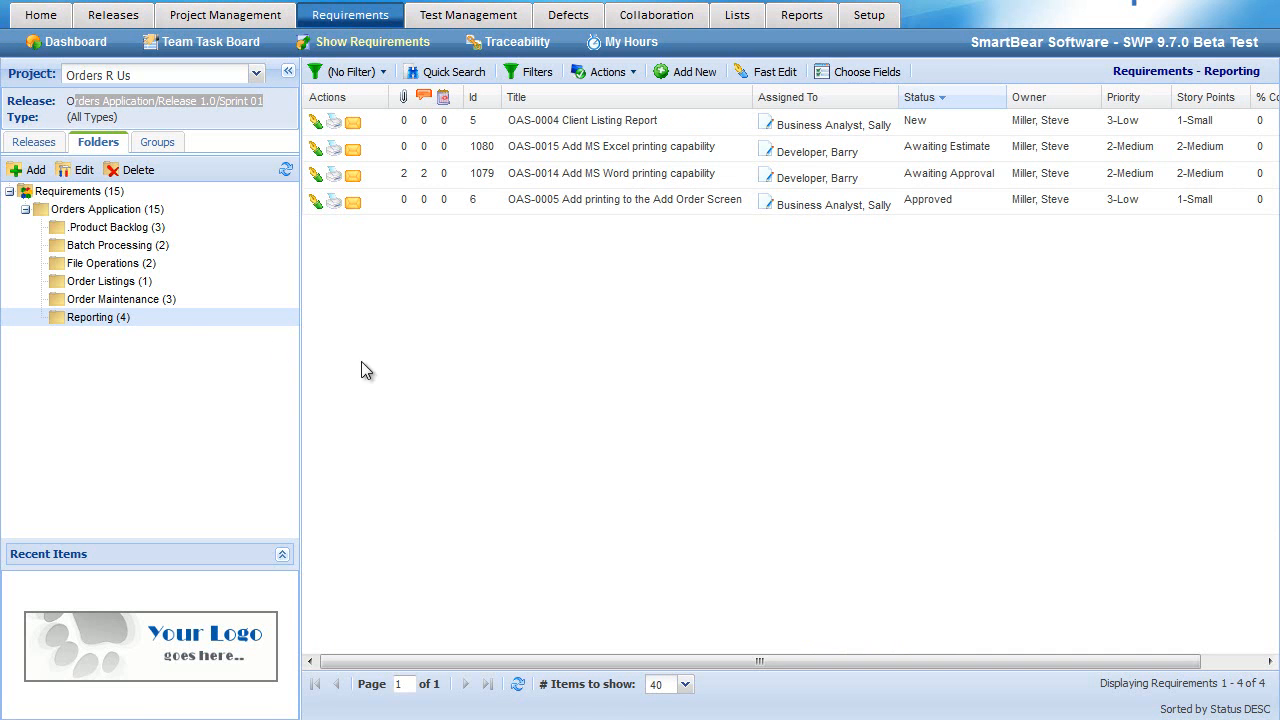
- List all requirements and open OAS-0012 Create Batch System for Email Collection to examine its linked items
left_click(80, 191)
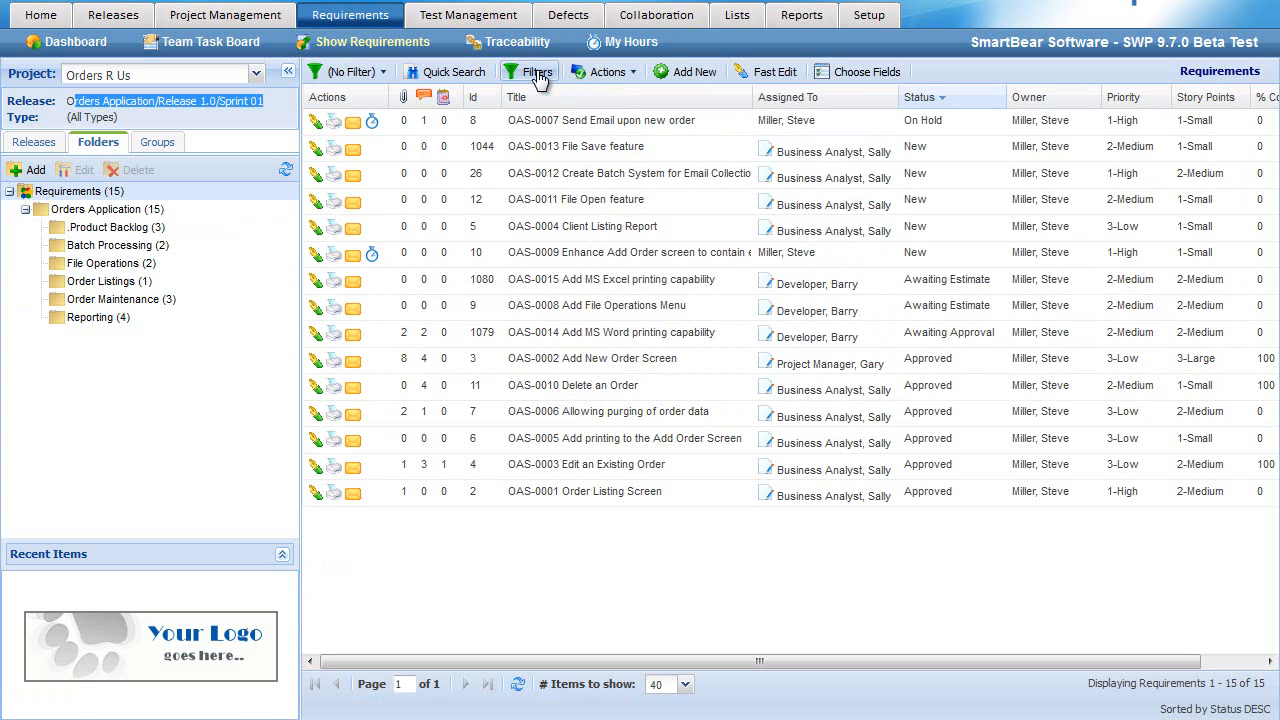
left_click(614, 174)
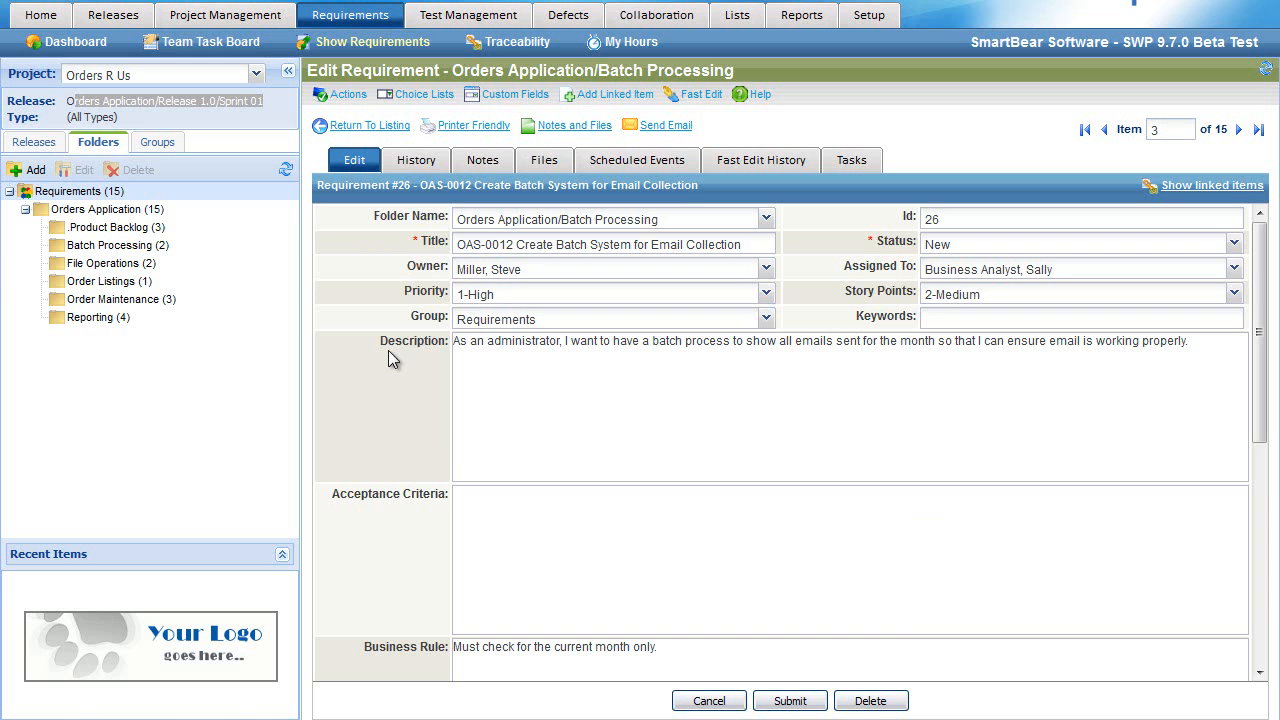
left_click(627, 100)
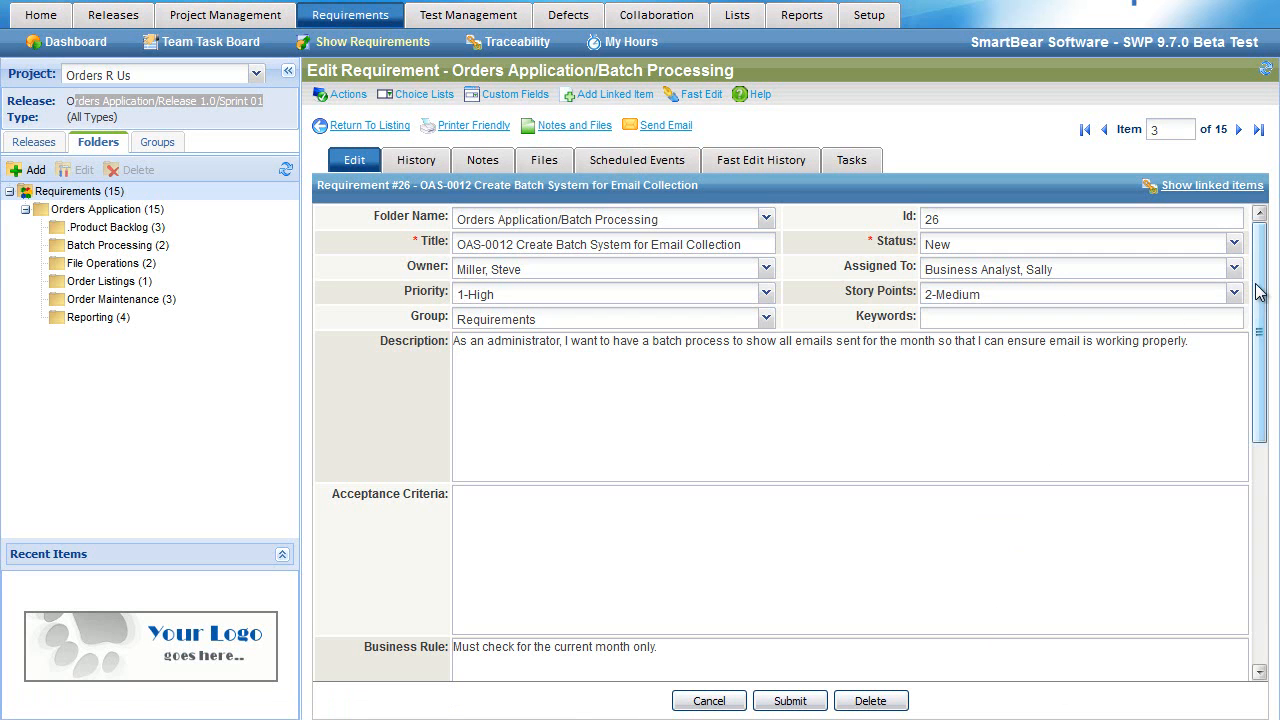
left_click_drag(1258, 290, 1266, 592)
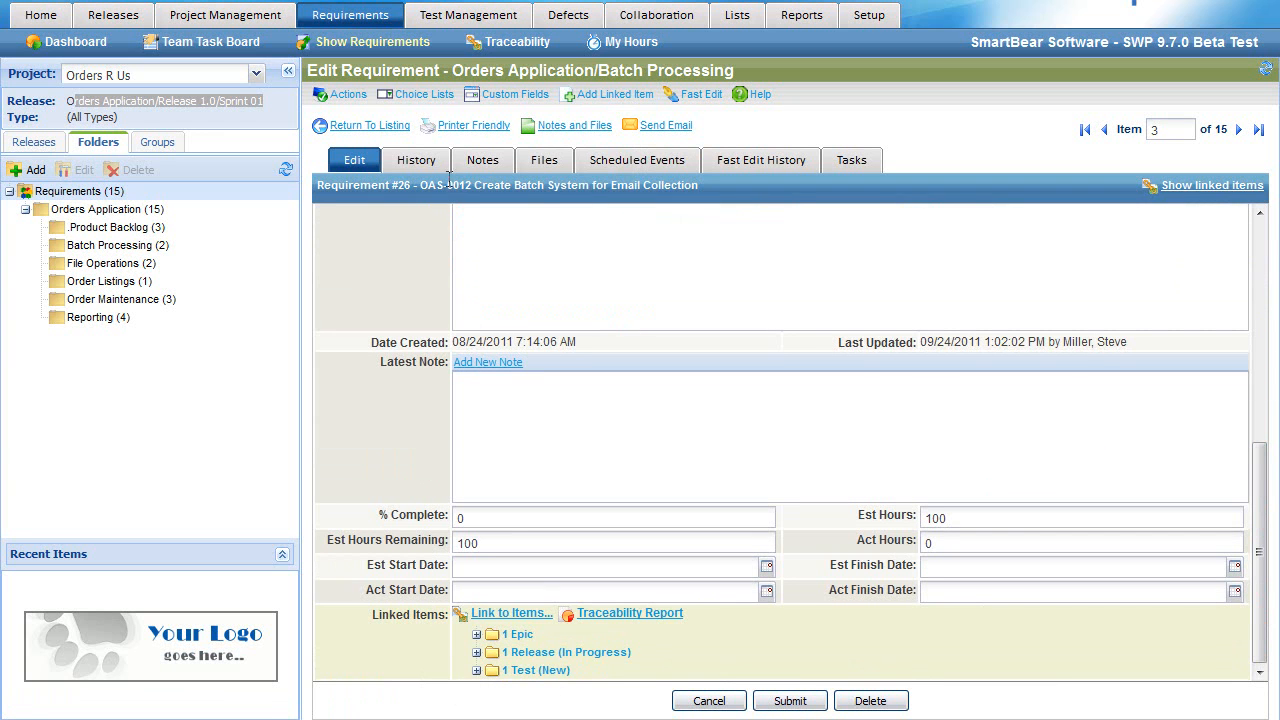
- Expand the linked epic, release and test of requirement OAS-0012 to examine them, and return to the listing without saving
left_click(476, 634)
left_click(476, 672)
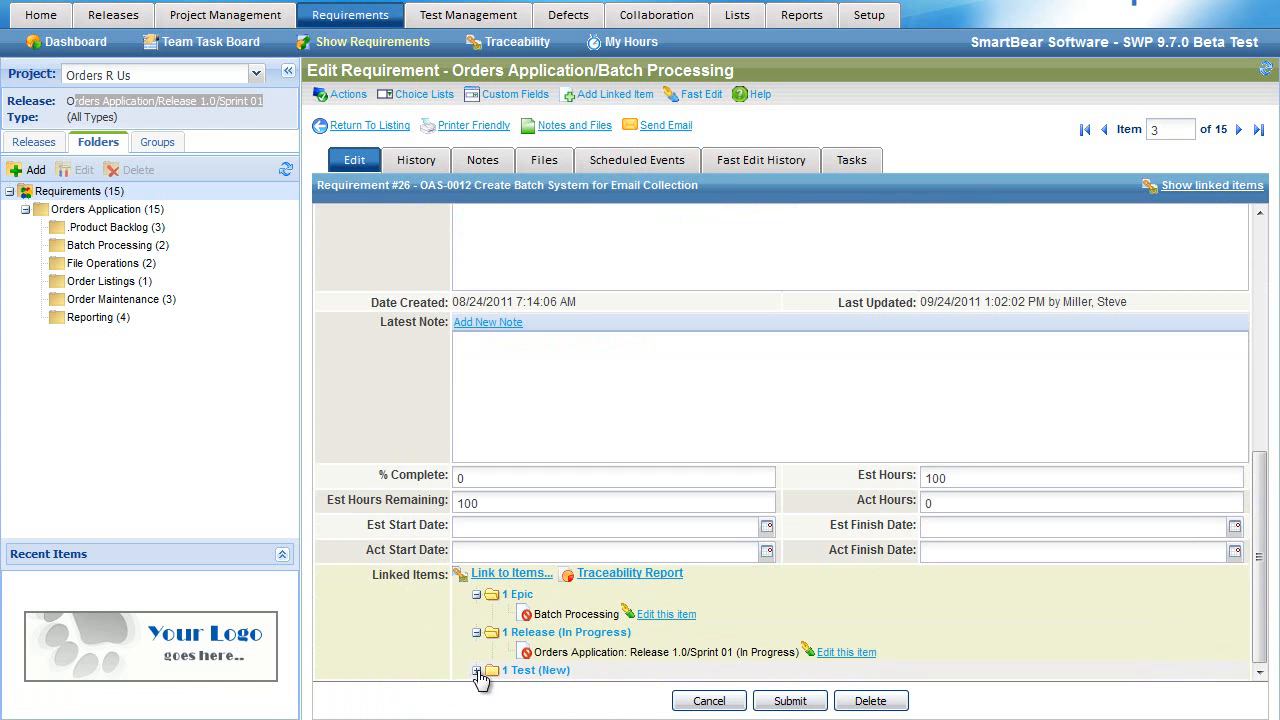
left_click(476, 670)
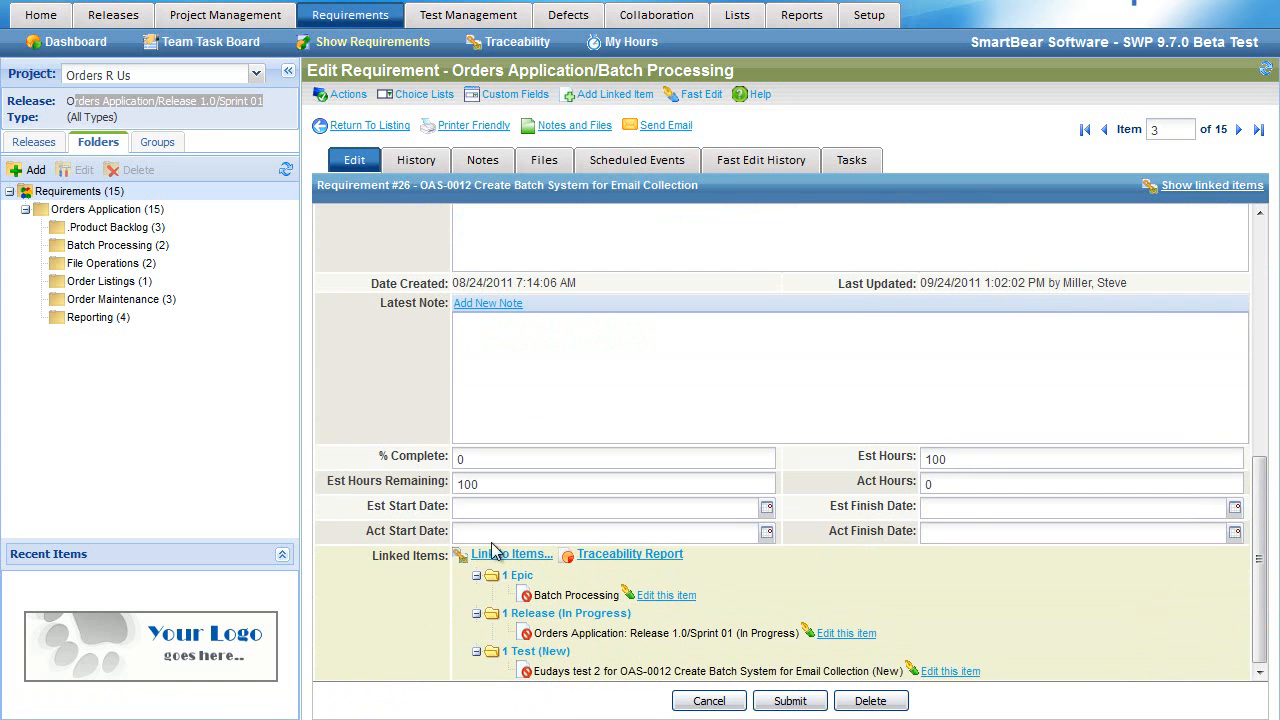
left_click(709, 701)
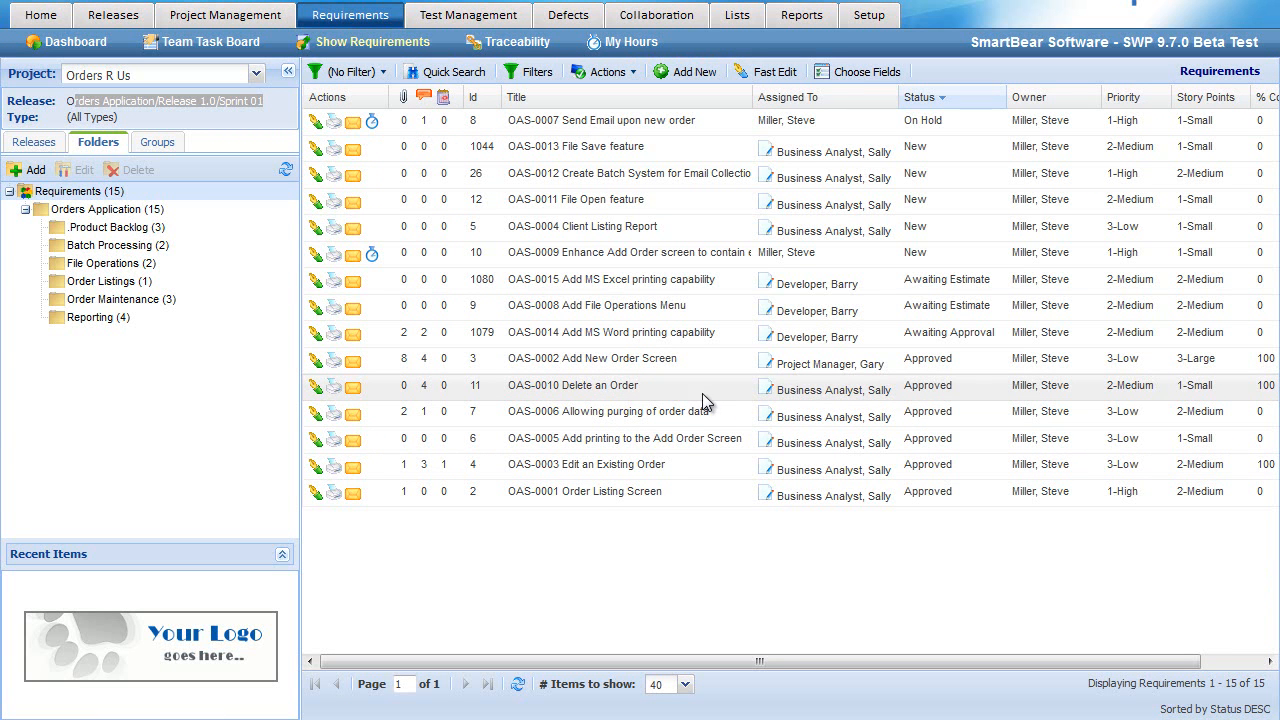
- Examine the Fast Edit options for bulk changes, and show the traceability links for the requirements in the Reporting folder
left_click(772, 73)
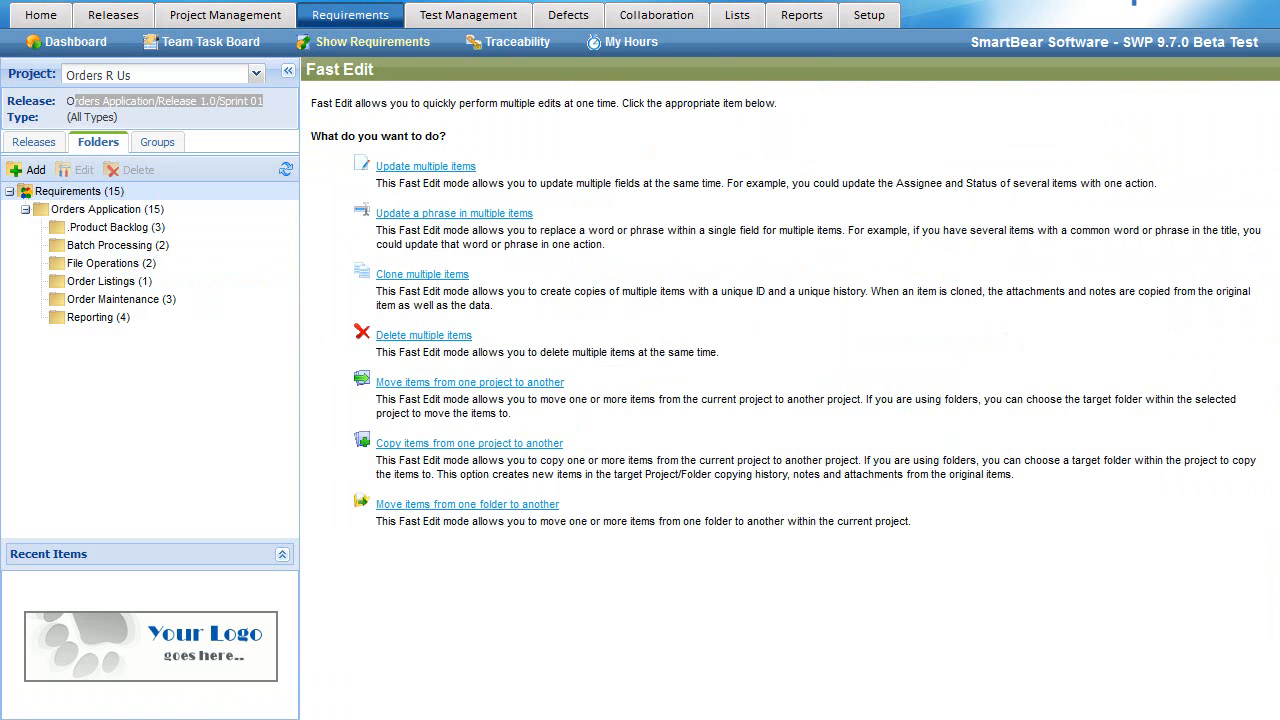
left_click(97, 317)
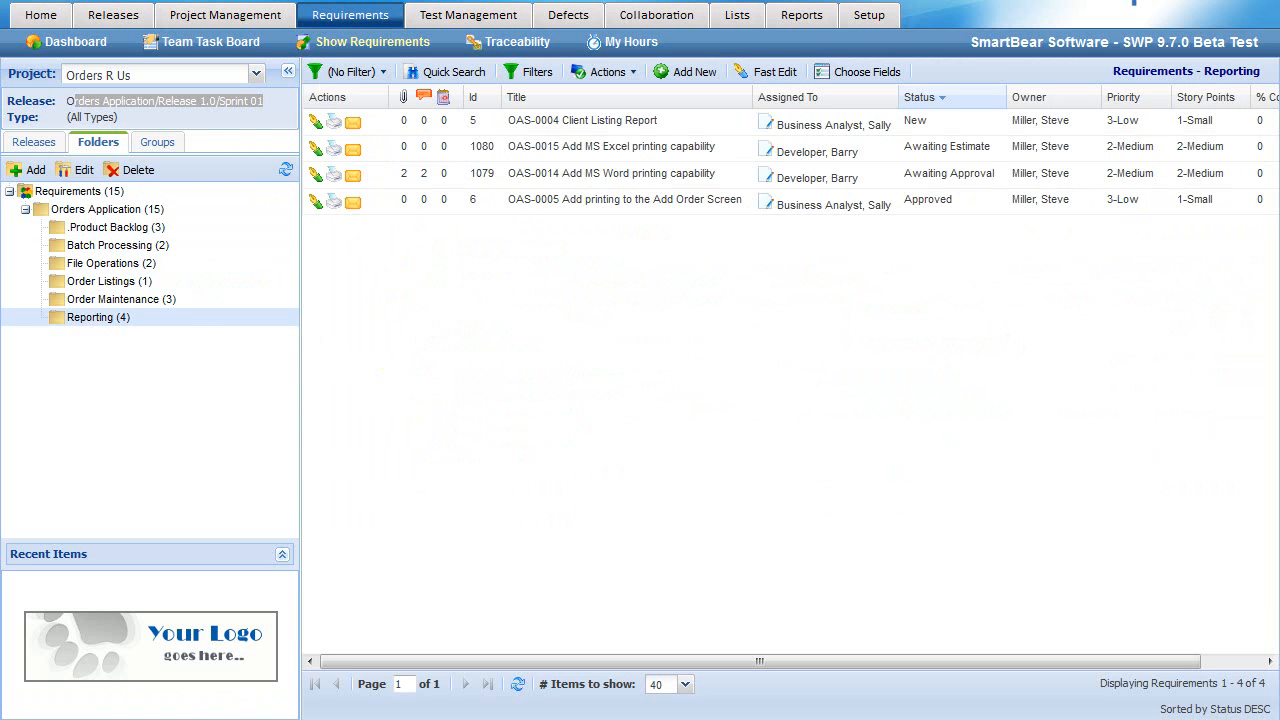
left_click(543, 473)
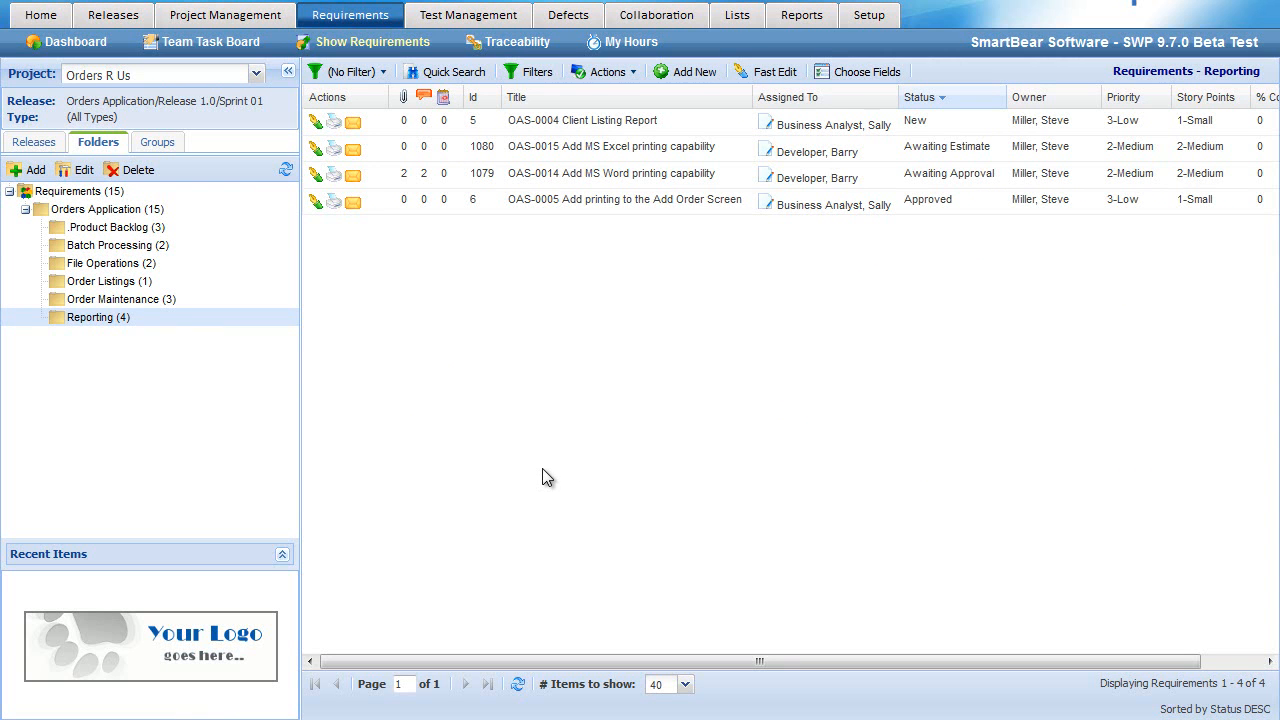
left_click(518, 44)
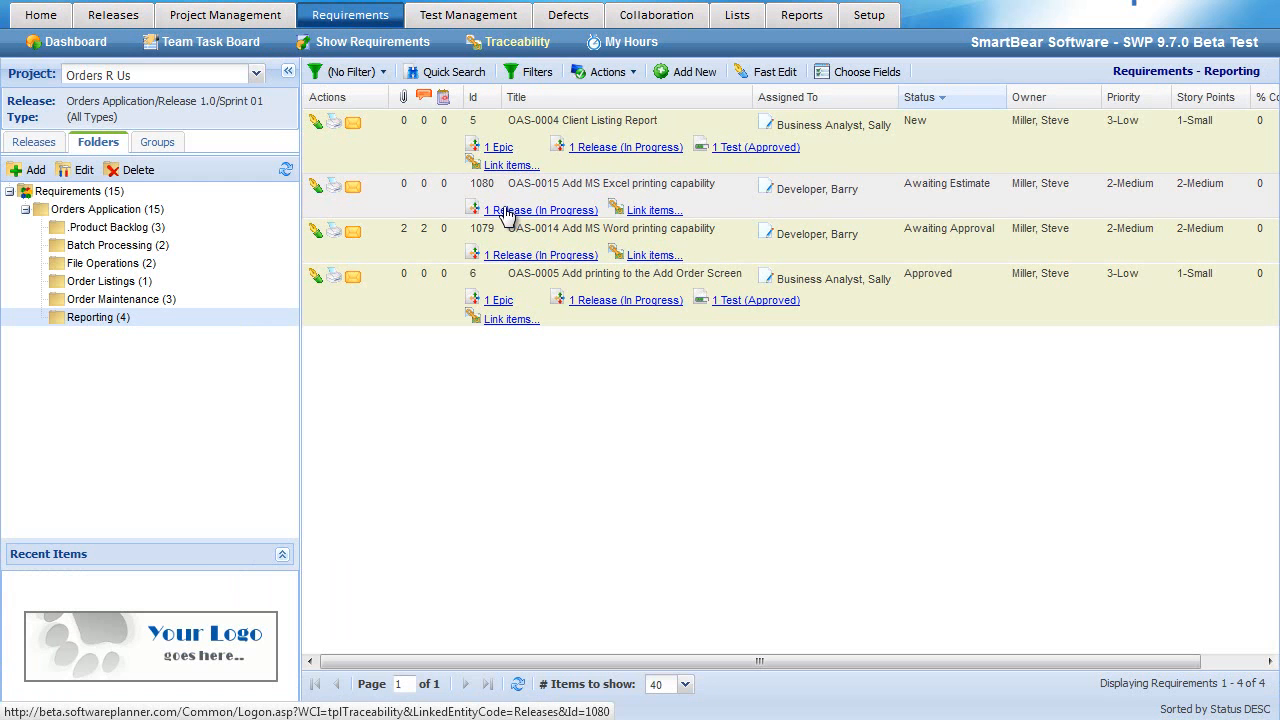
- View the dashboard's Requirements by Status chart for Orders Application: Release 1.0/Sprint 01 and drill into the Approved items, opening requirement 2
left_click(99, 44)
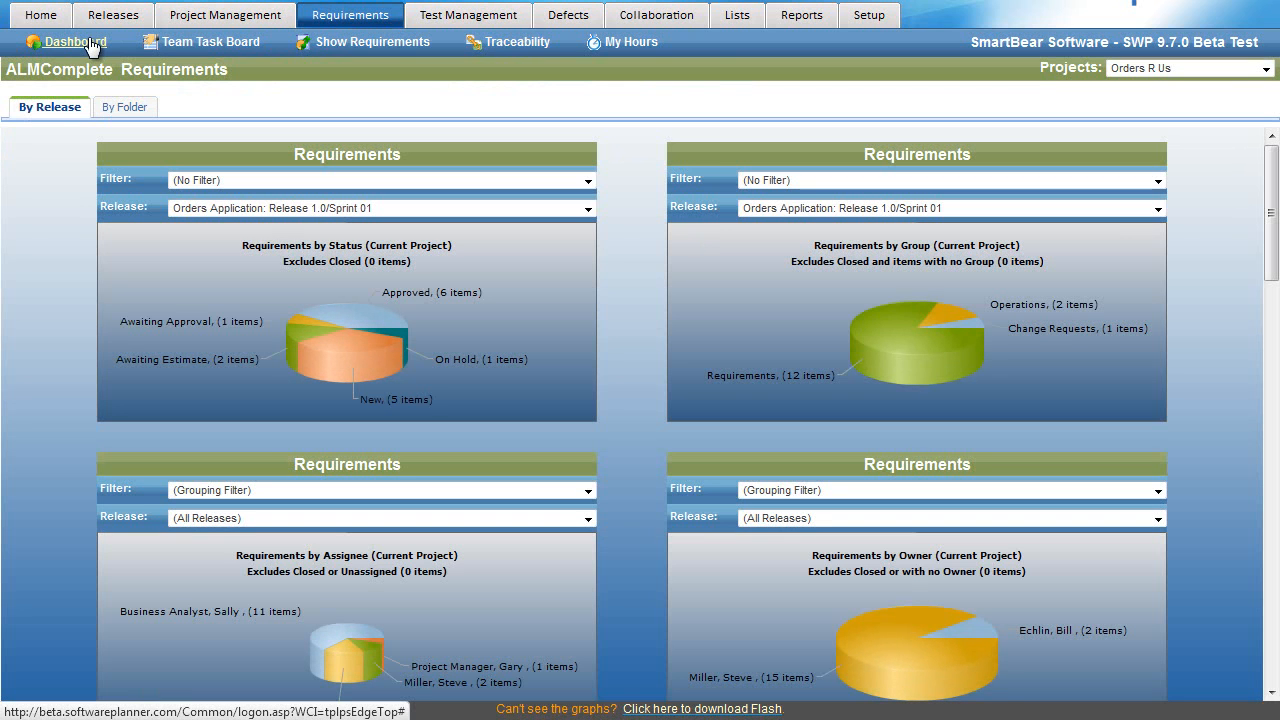
left_click(588, 209)
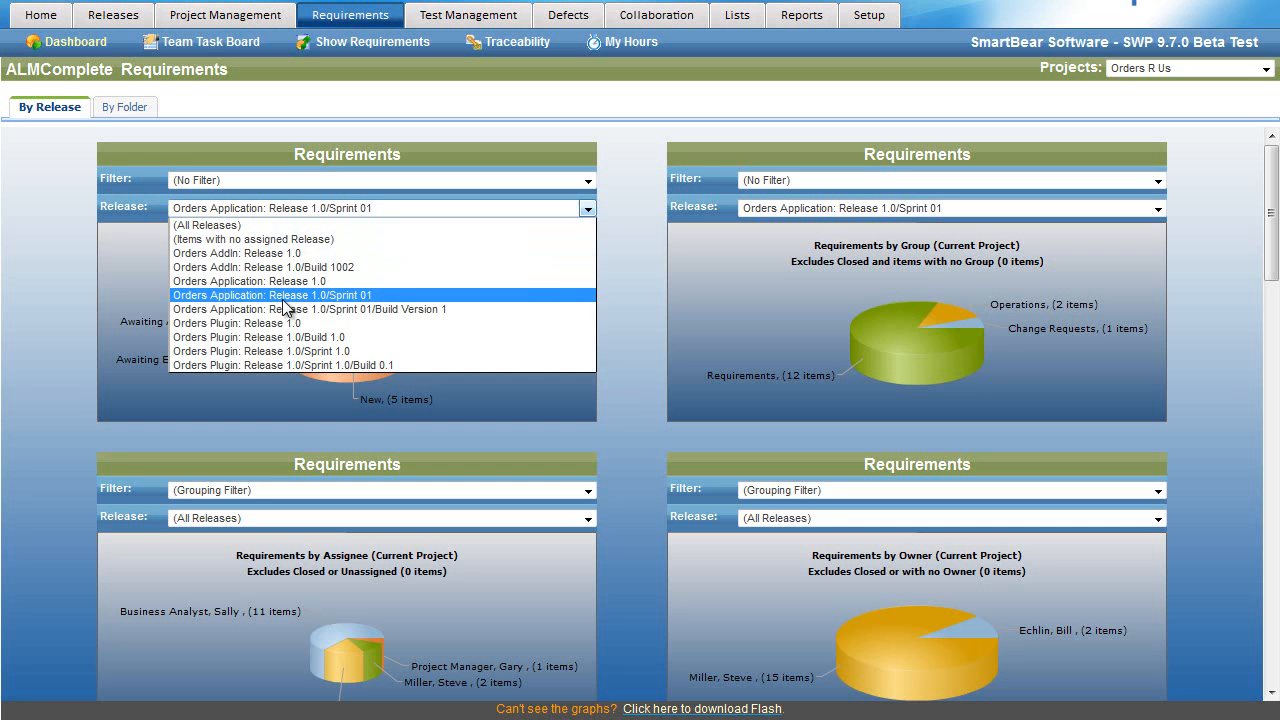
left_click(365, 296)
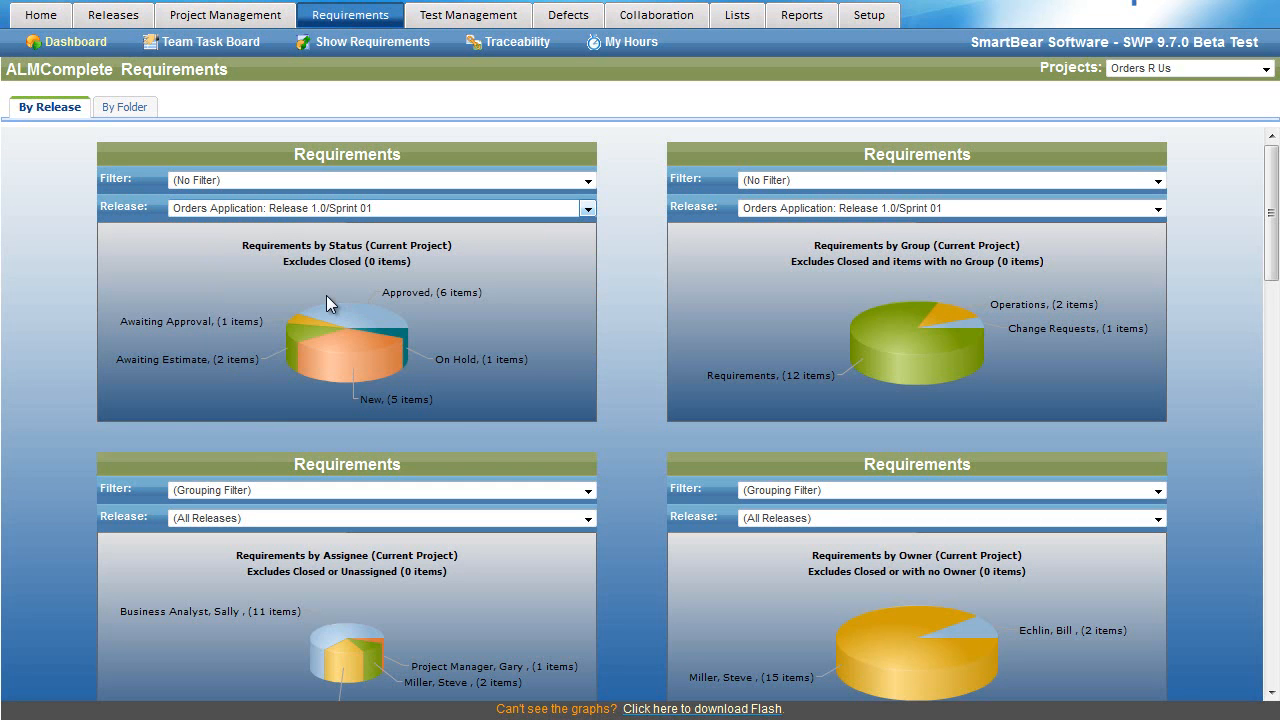
mouse_move(341, 315)
left_click(357, 320)
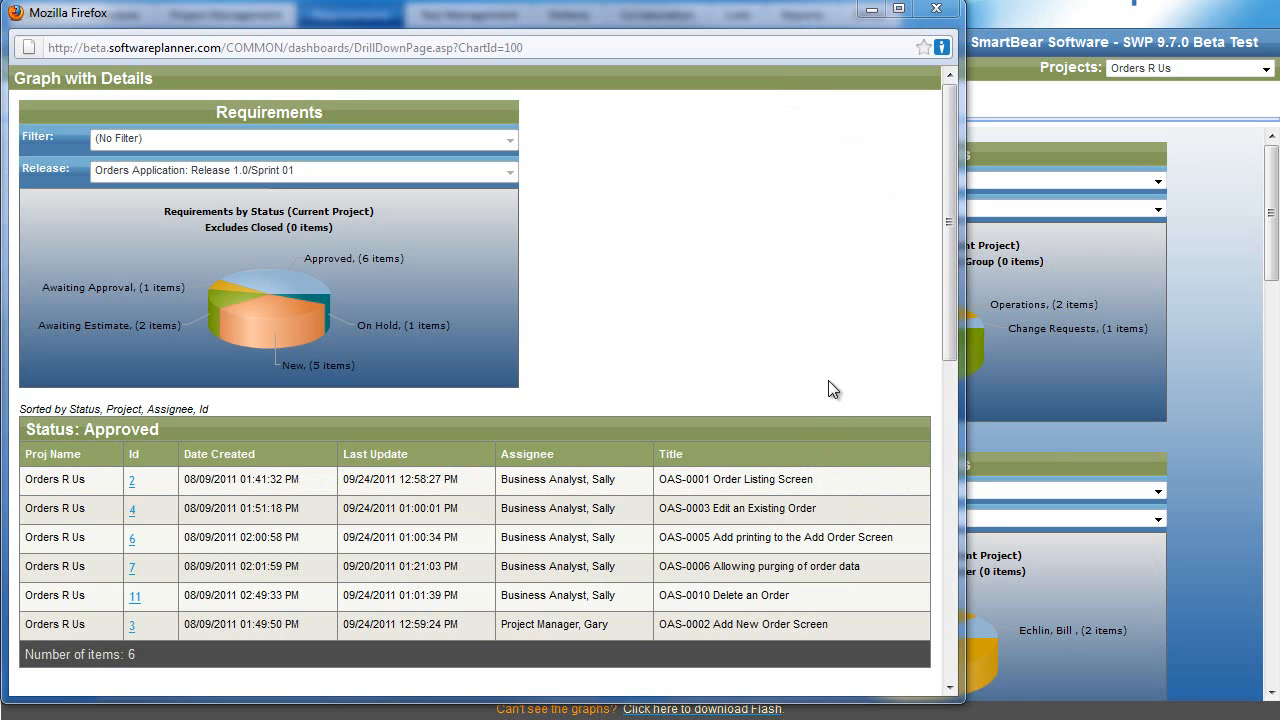
left_click(131, 482)
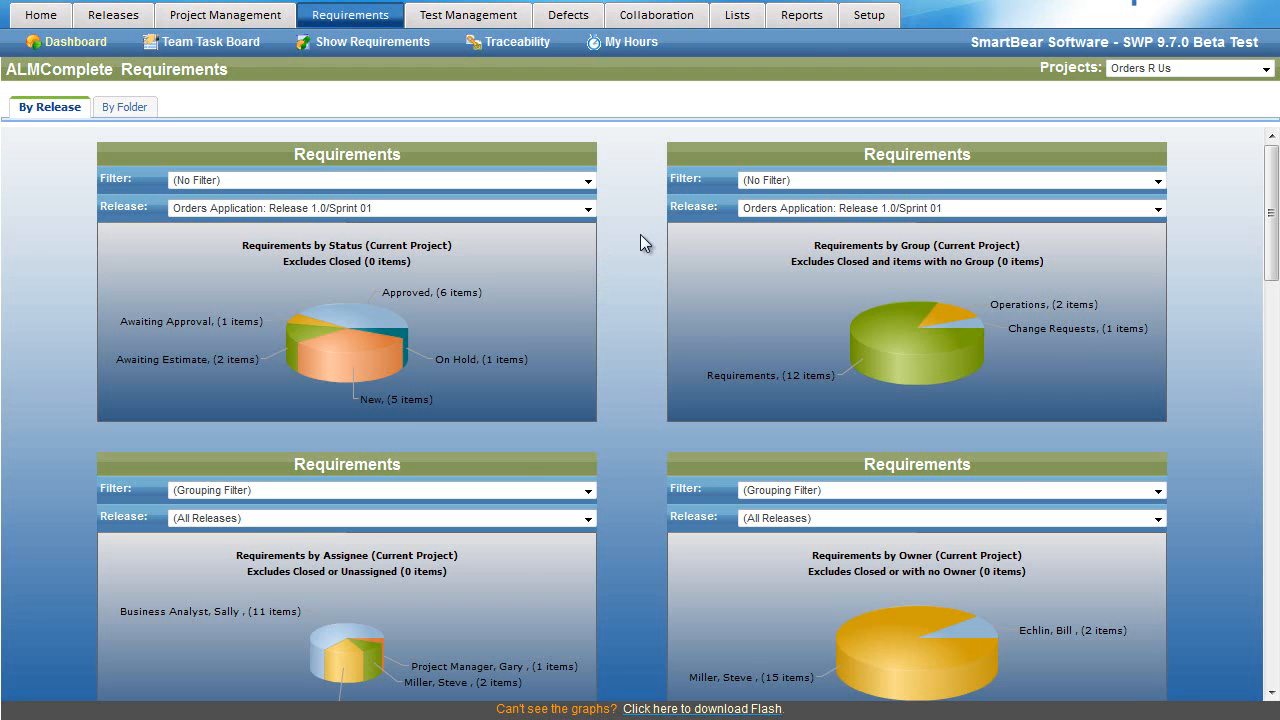
- Open the Requirements By Assignee, Project, Status report from the Requirements Reports group
left_click(814, 24)
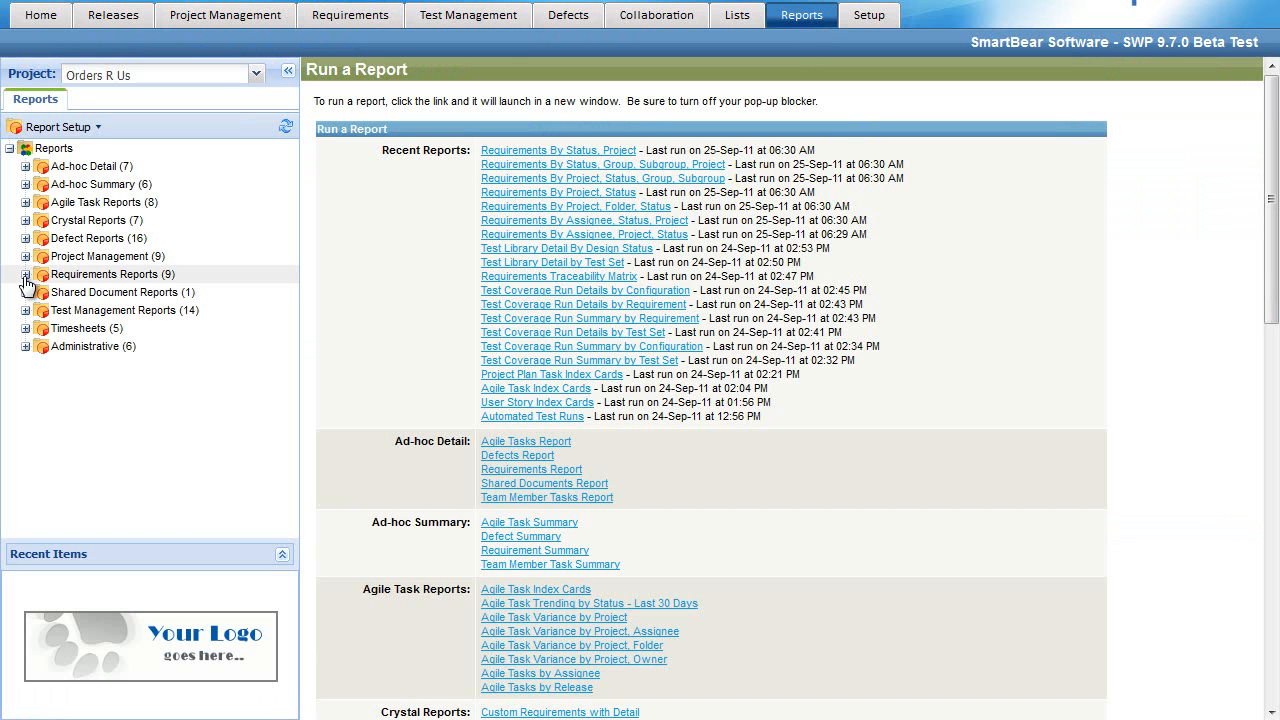
left_click(25, 279)
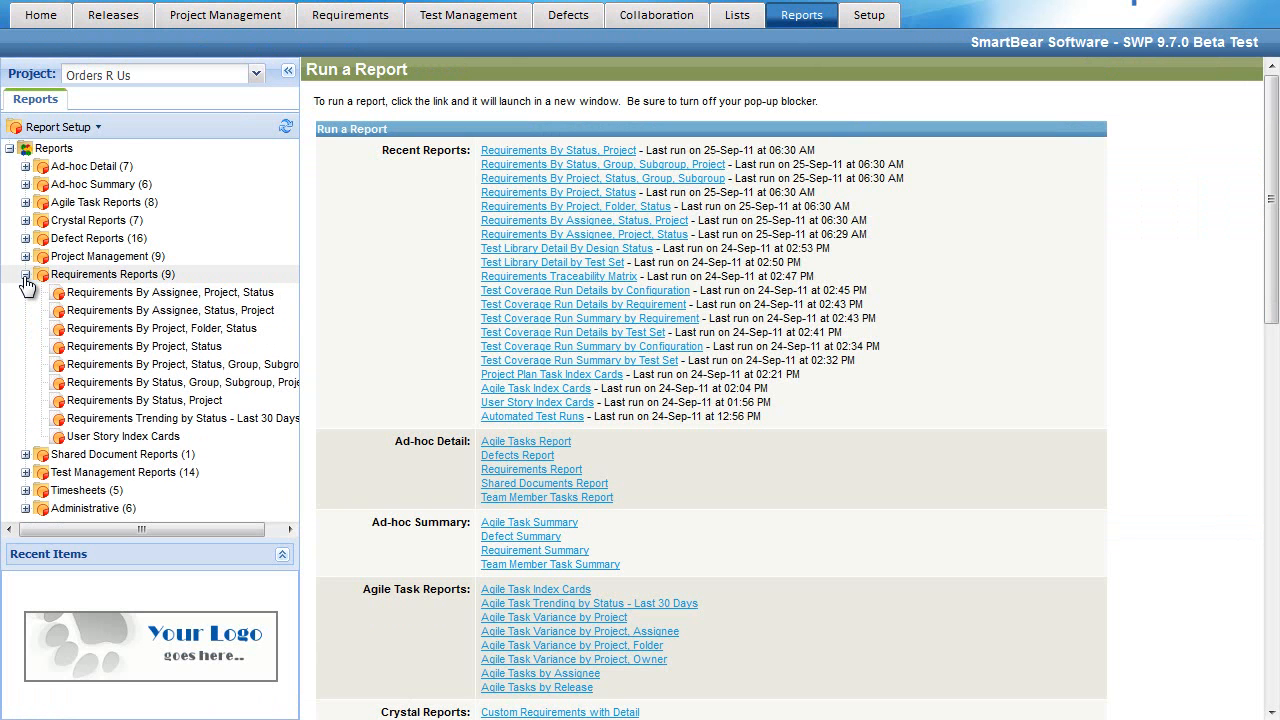
left_click(250, 296)
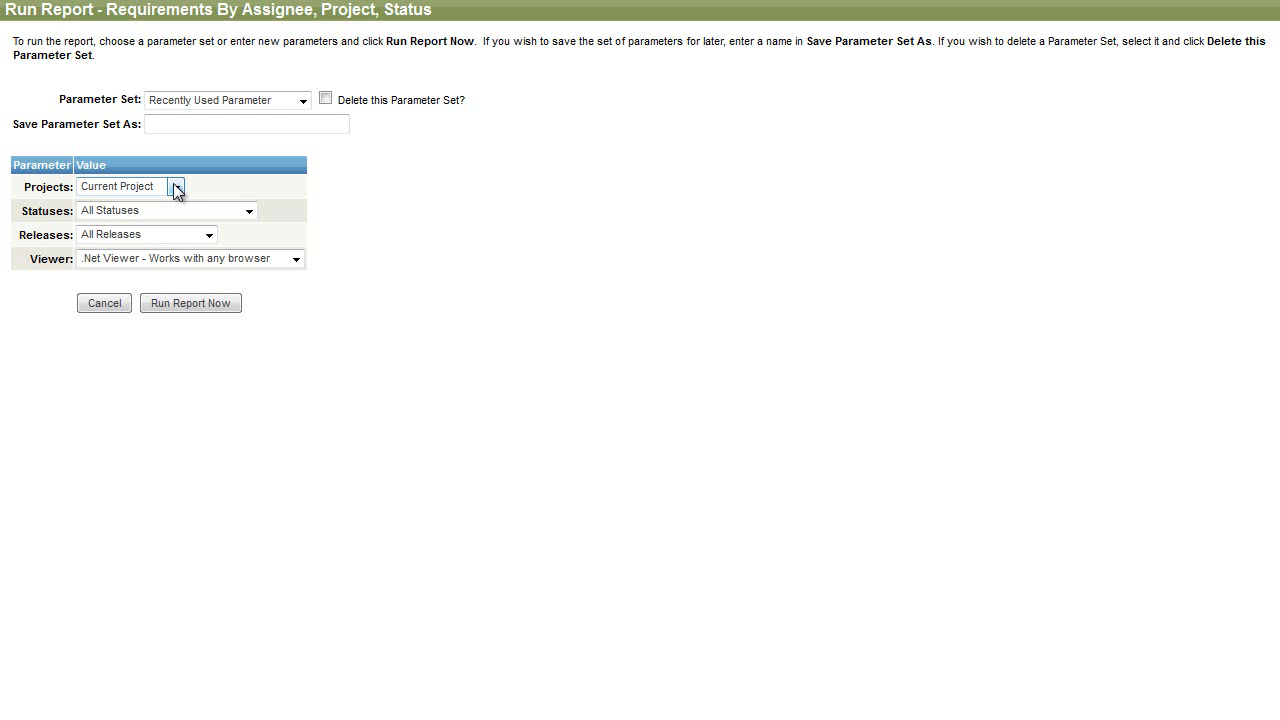
- Run the report for Current Project and All Statuses, with releases limited to Active Releases Only
left_click(176, 188)
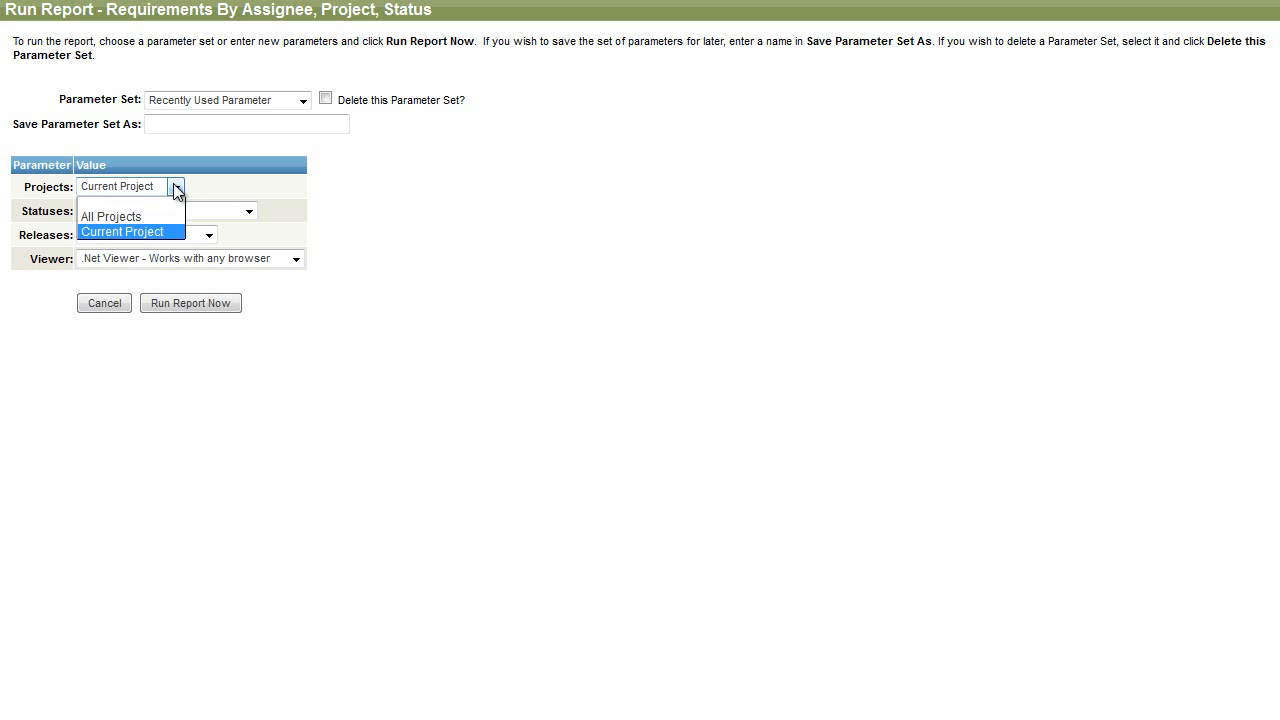
left_click(368, 187)
left_click(249, 211)
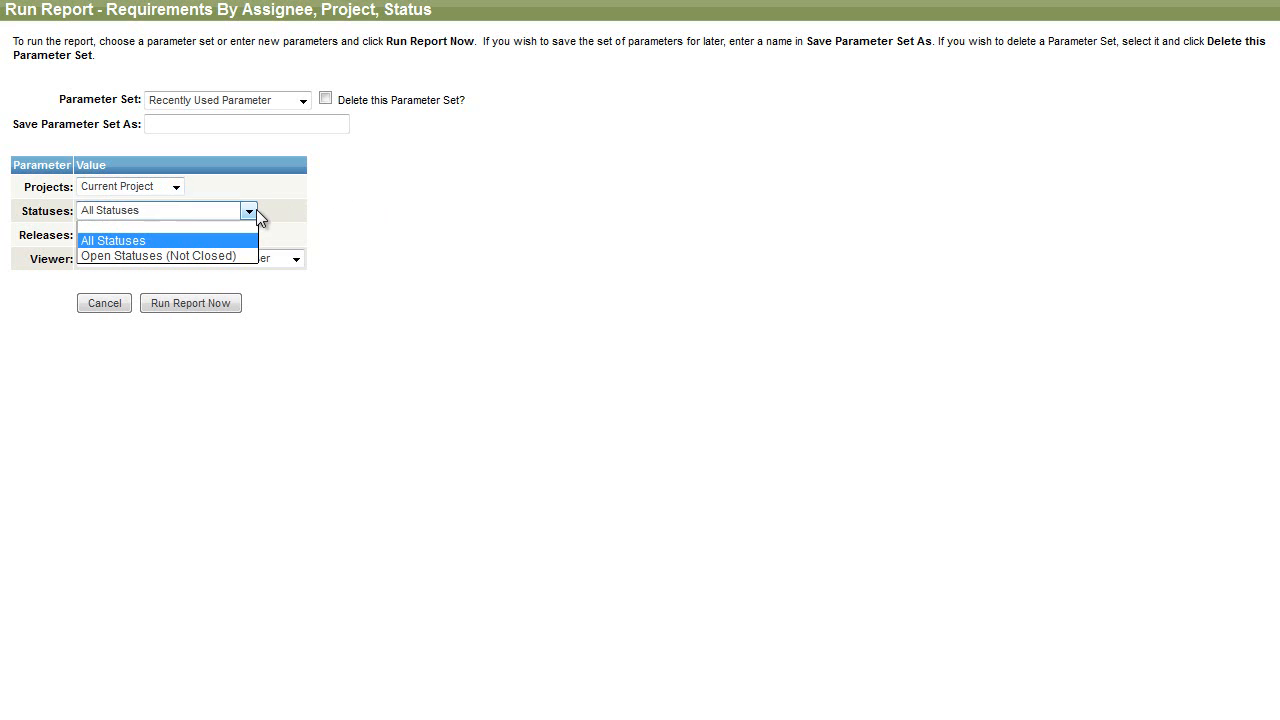
left_click(250, 223)
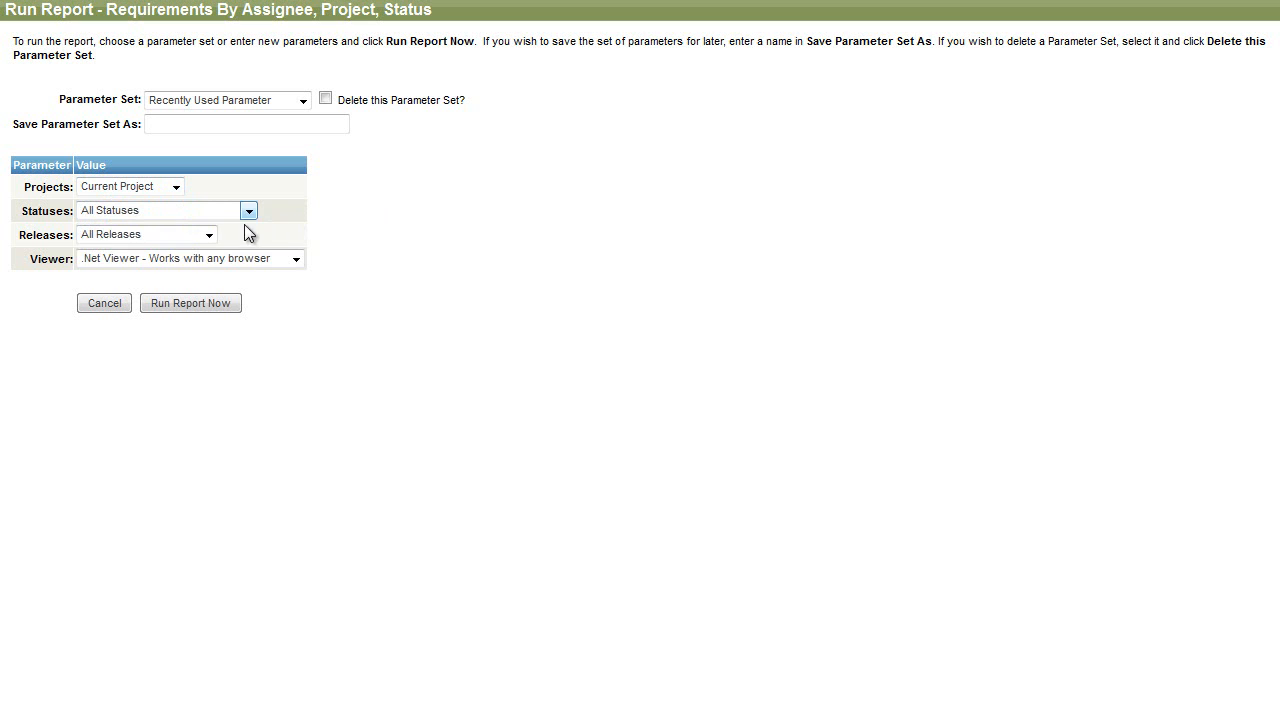
left_click(209, 235)
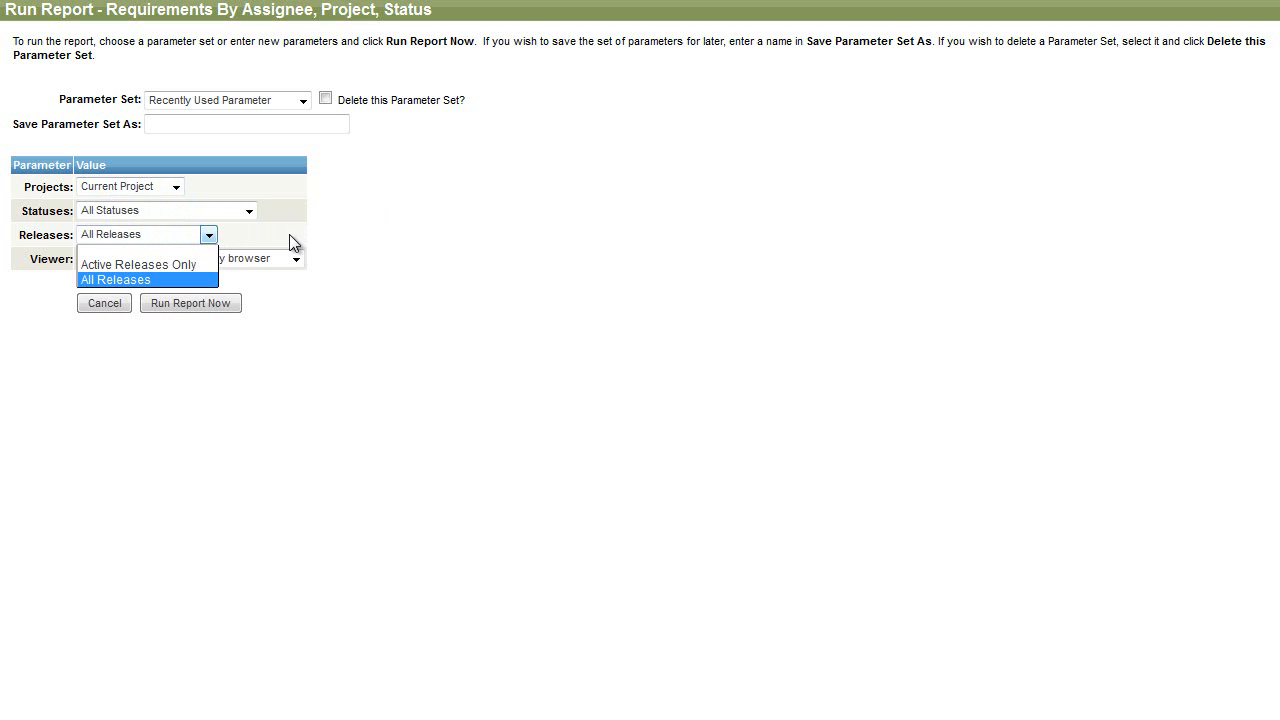
left_click(178, 266)
left_click(213, 306)
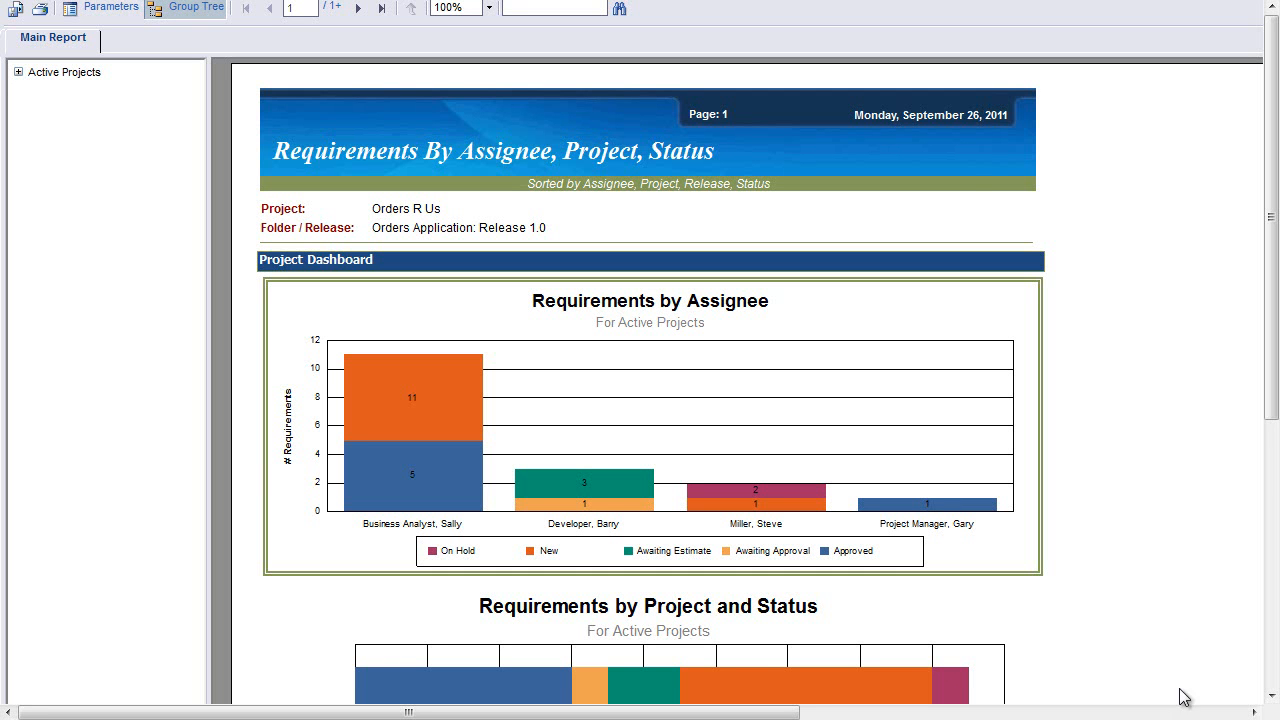
- Examine the report's project dashboard charts on page 1 and the release dashboards and requirement details on pages 2 and 3
left_click_drag(1276, 388, 1276, 594)
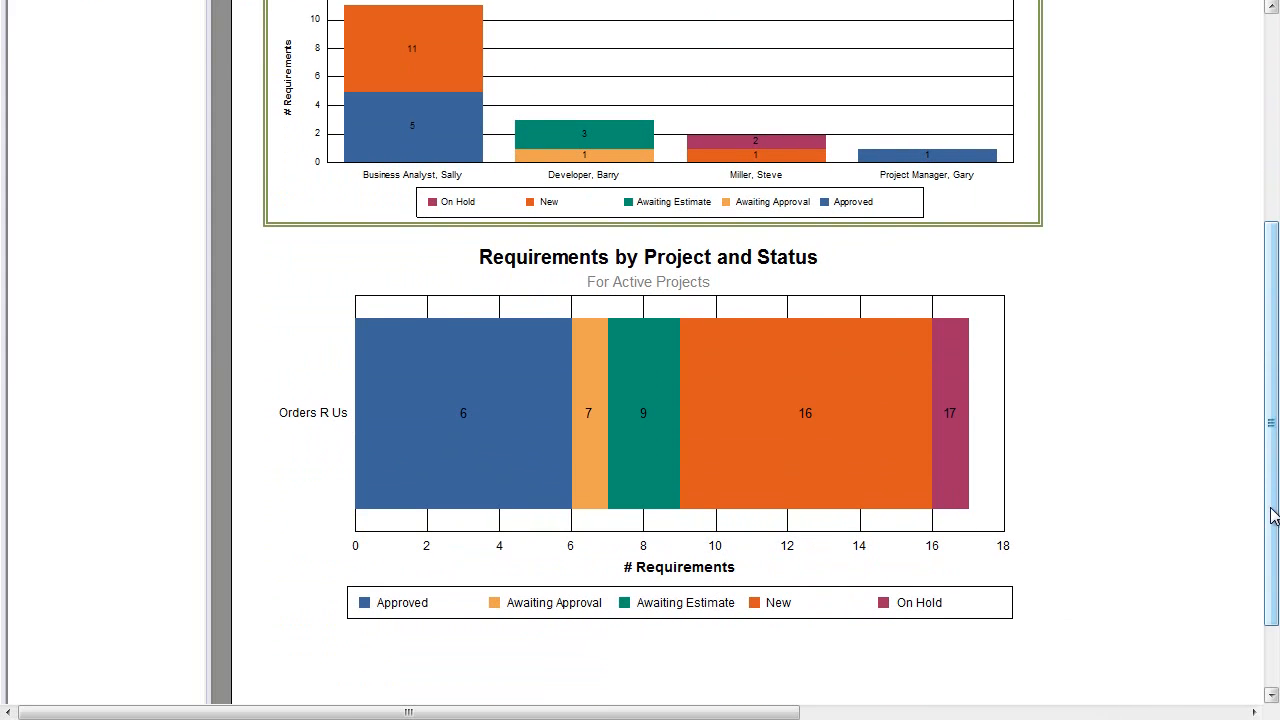
scroll(1272, 512, "up", 5)
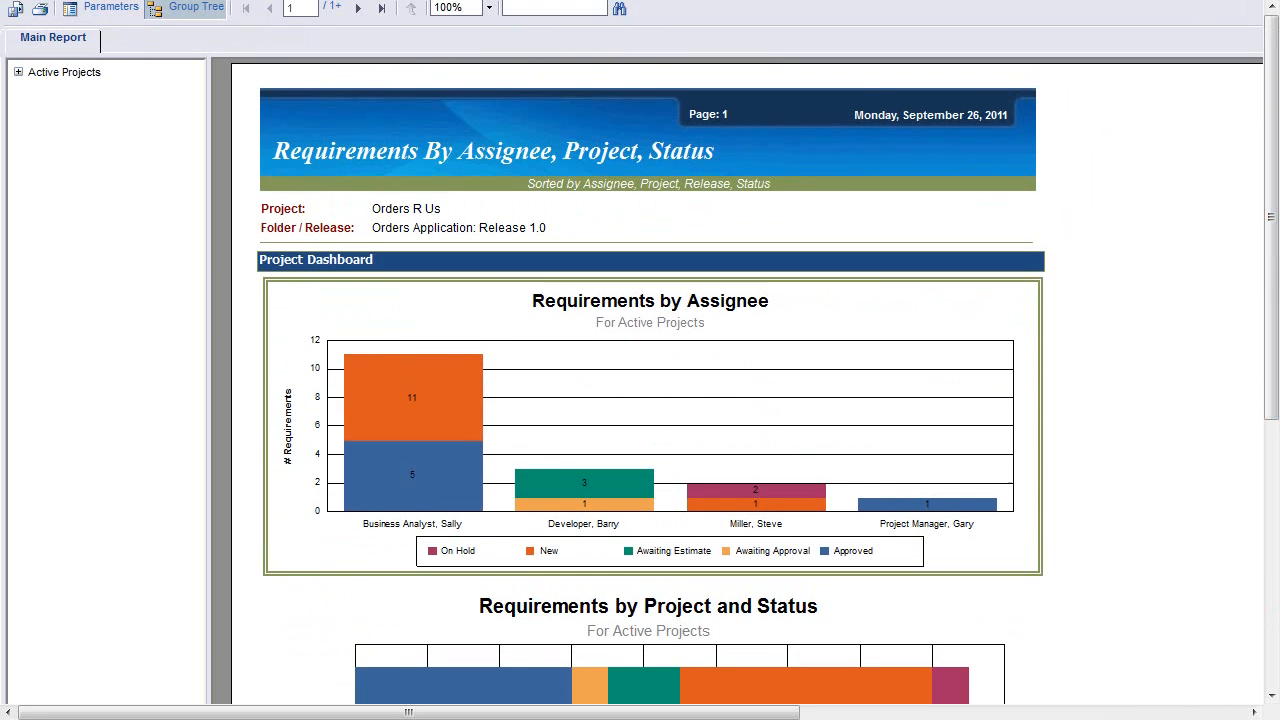
left_click(359, 9)
left_click_drag(1270, 208, 1258, 423)
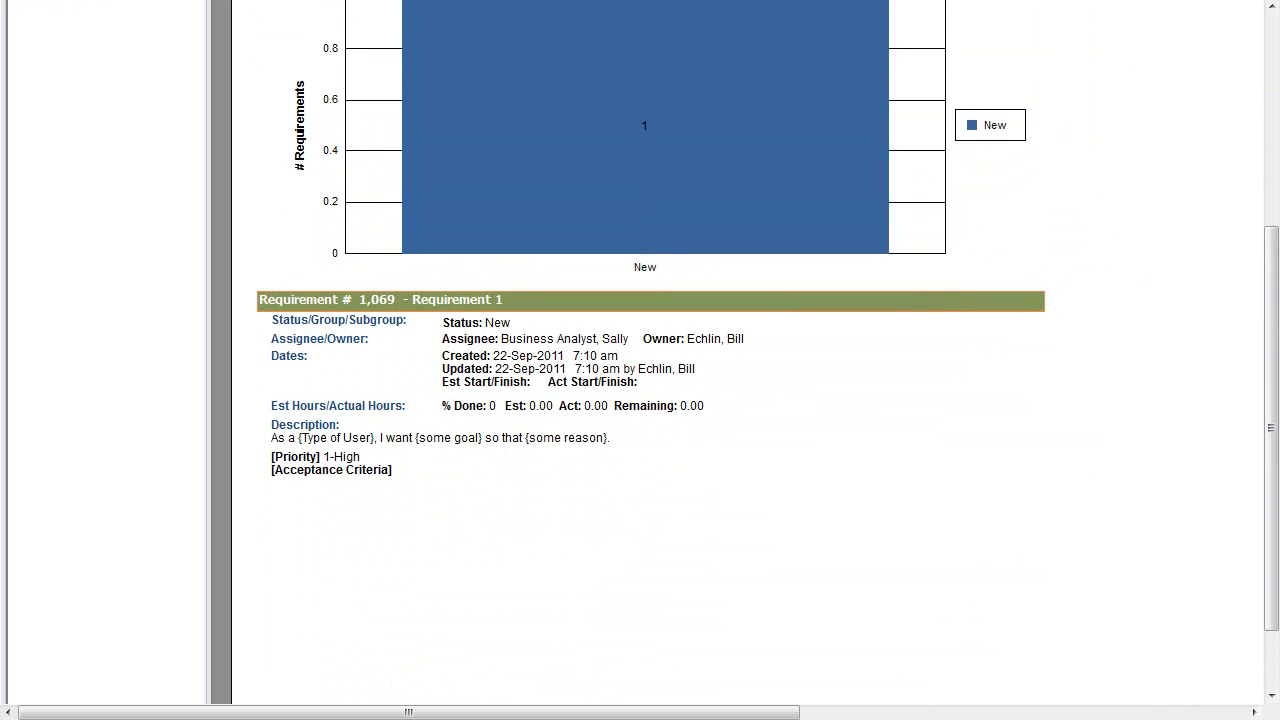
left_click_drag(1269, 309, 1266, 85)
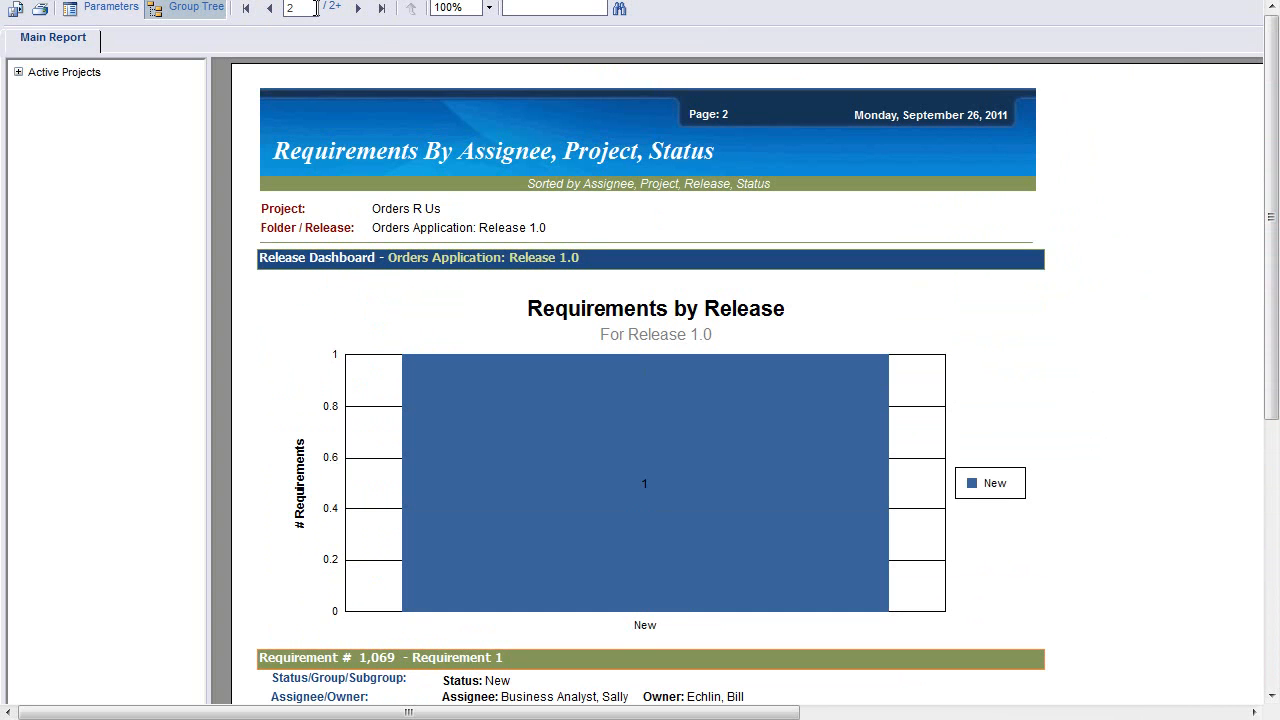
left_click(358, 9)
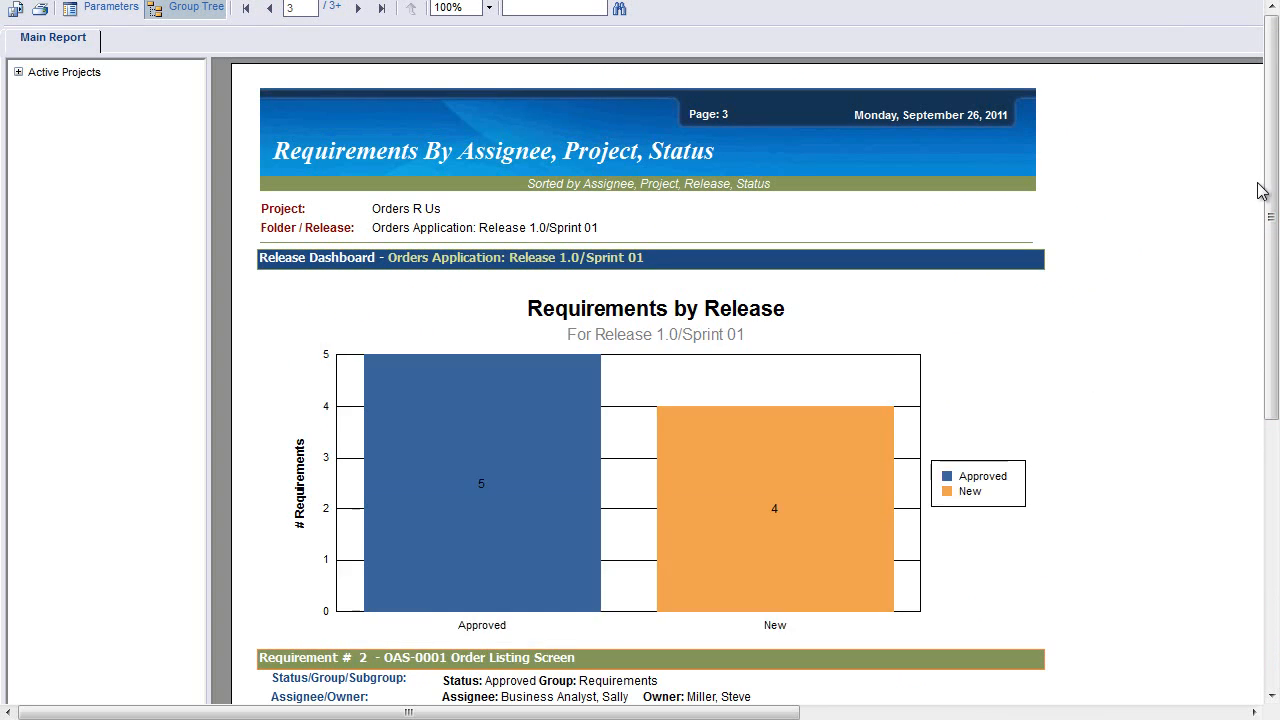
left_click_drag(1266, 183, 1257, 134)
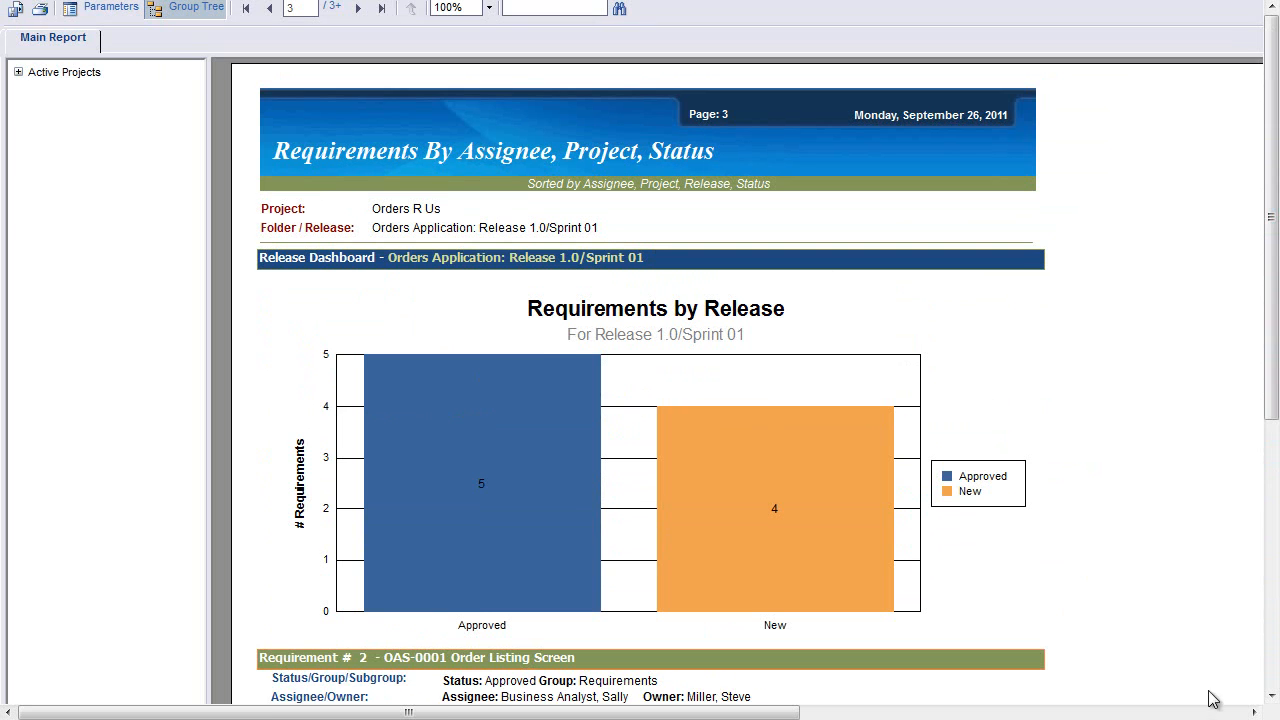